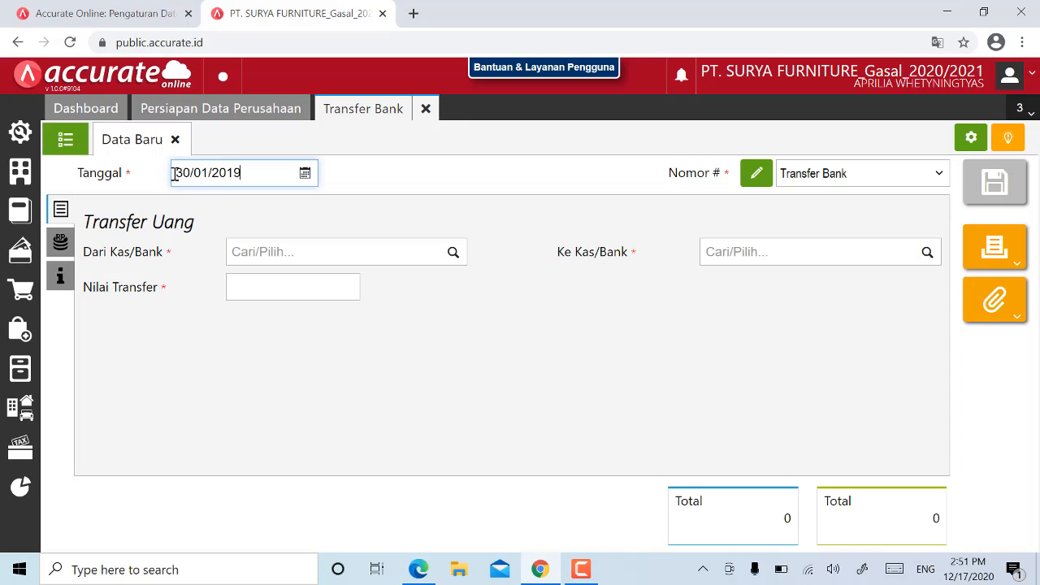
- Set the bank transfer's source account to Bank Mandiri IDR and its destination account to Bank Mandiri SGD
{"action": "left_click", "coordinate": [274, 251]}
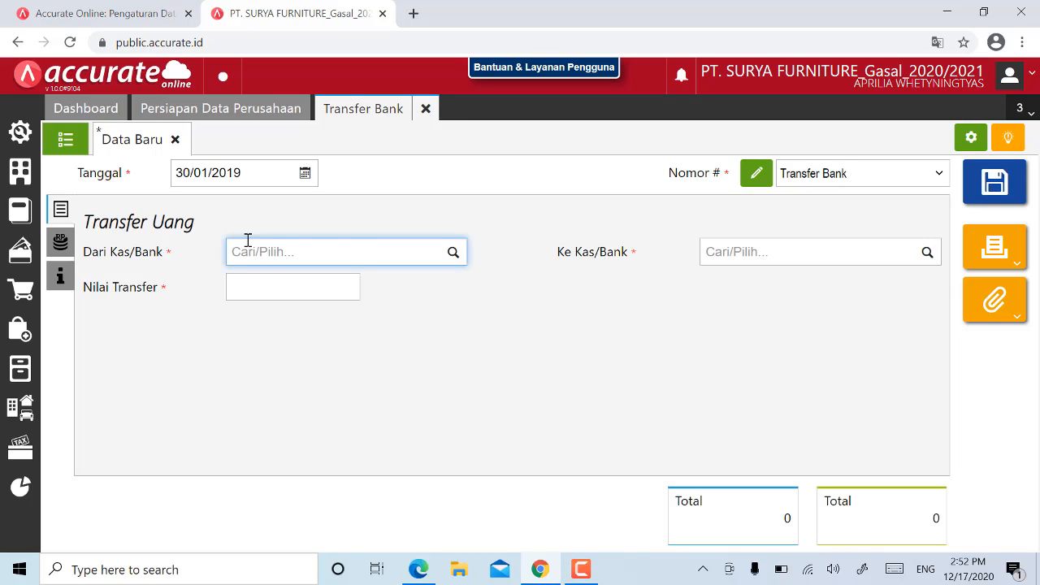
{"action": "type", "text": "ma"}
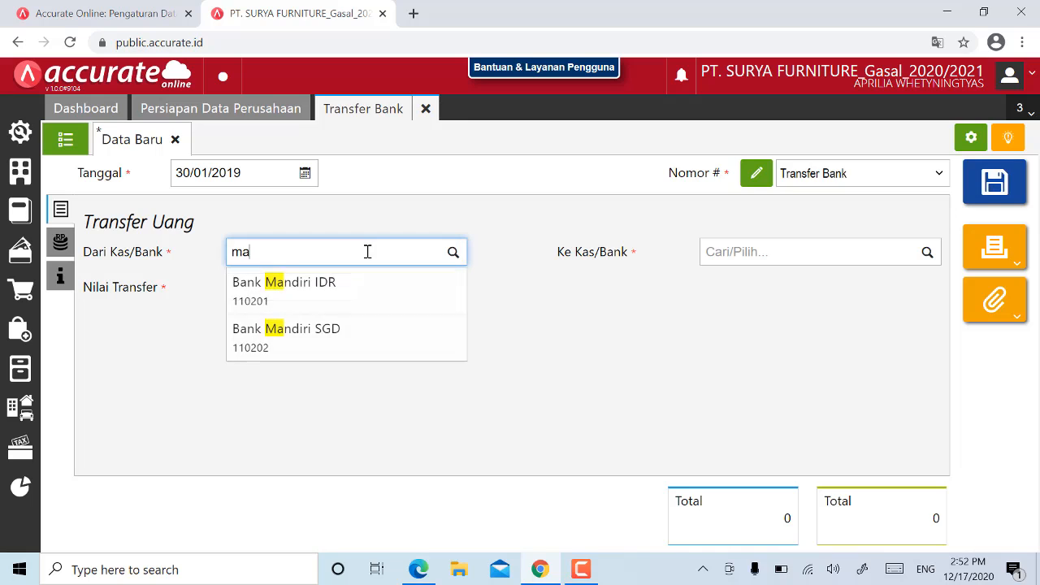
{"action": "left_click", "coordinate": [349, 304]}
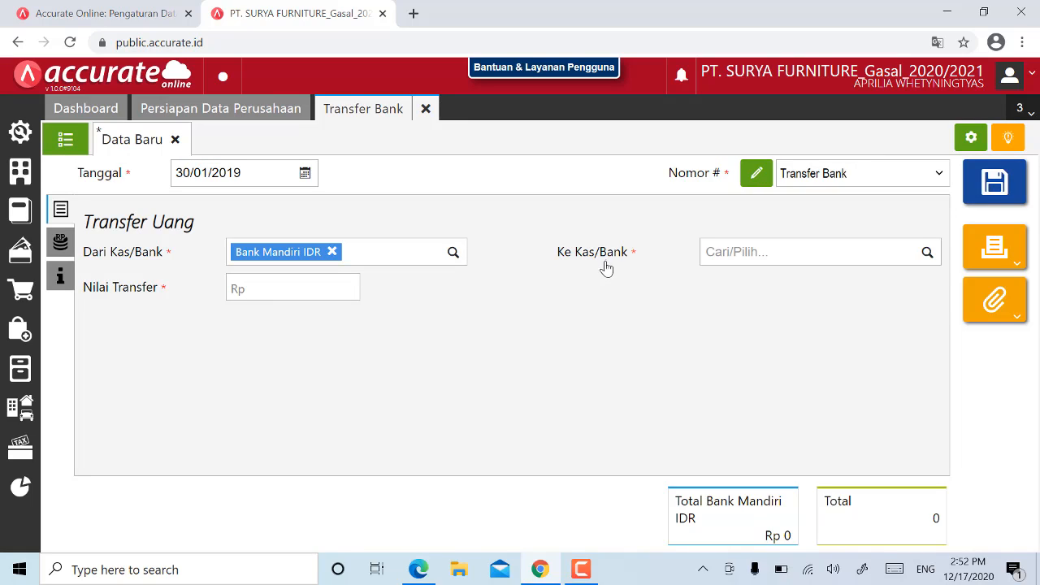
{"action": "left_click", "coordinate": [764, 250]}
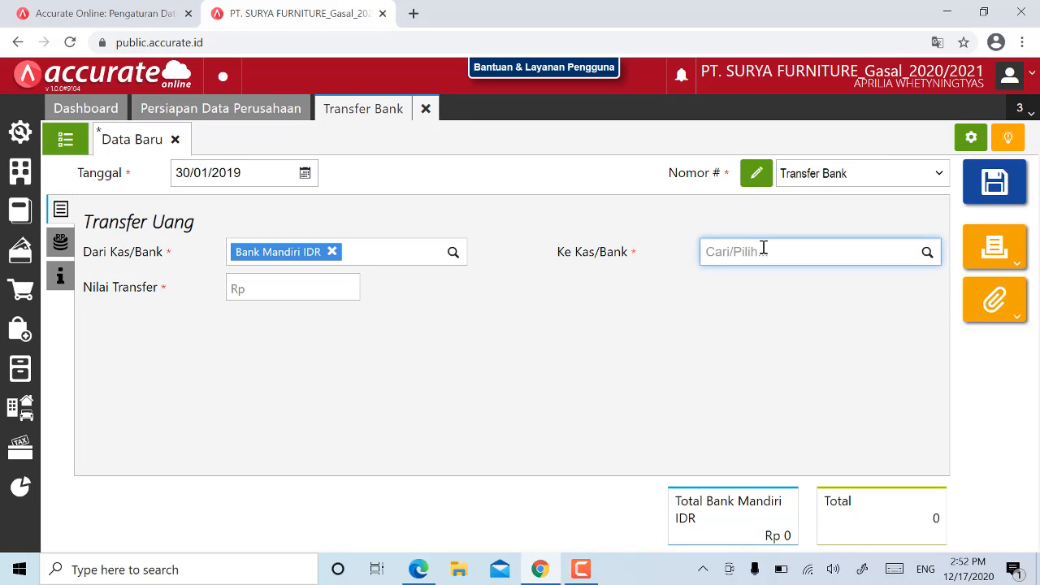
{"action": "type", "text": "man"}
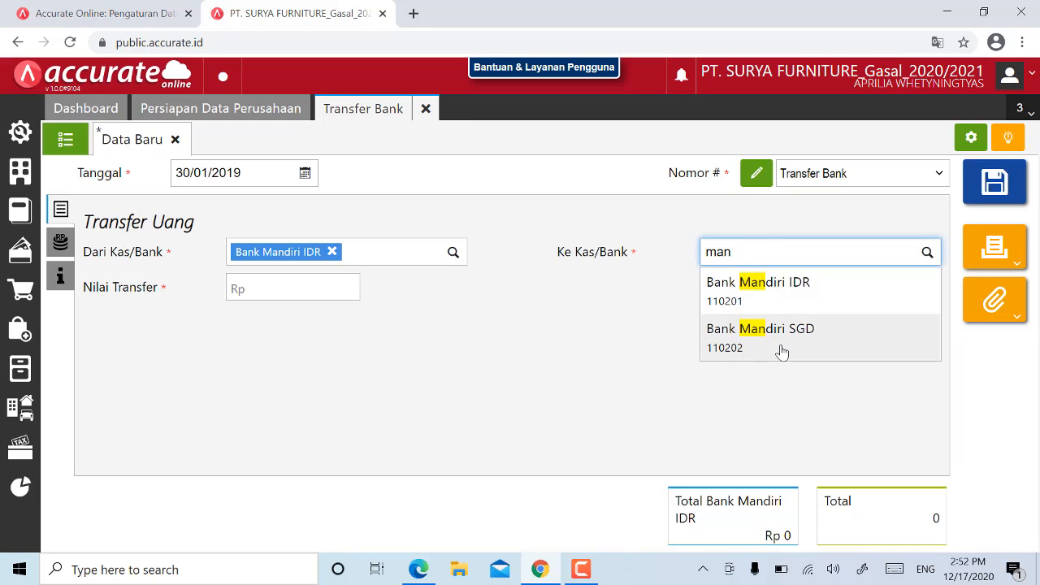
{"action": "left_click", "coordinate": [782, 351]}
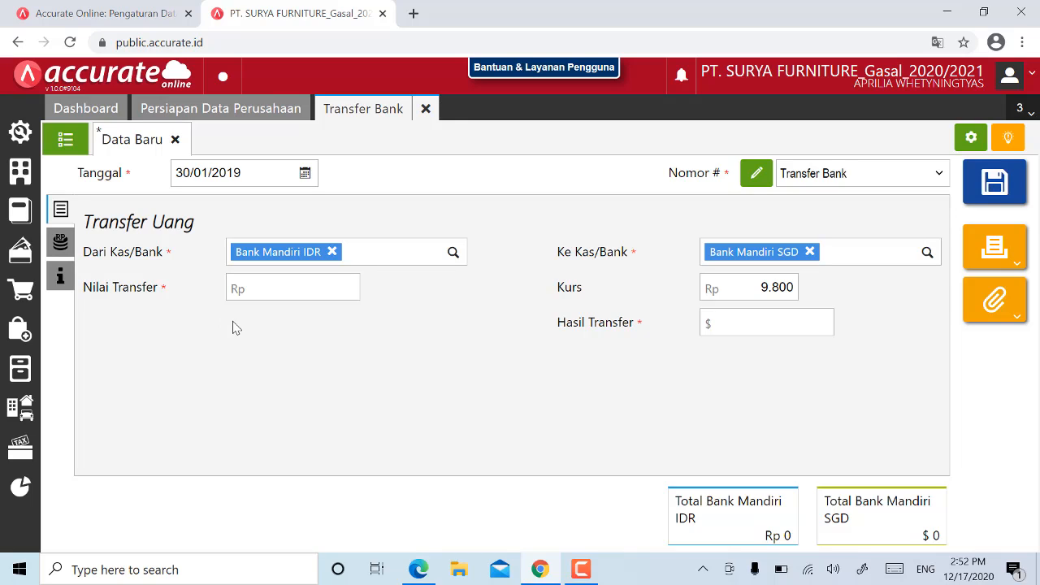
- Set the destination account's exchange rate to Rp 10.050 and the Hasil Transfer amount to $ 500
{"action": "left_click", "coordinate": [762, 290]}
{"action": "left_click_drag", "start_coordinate": [762, 290], "coordinate": [795, 293]}
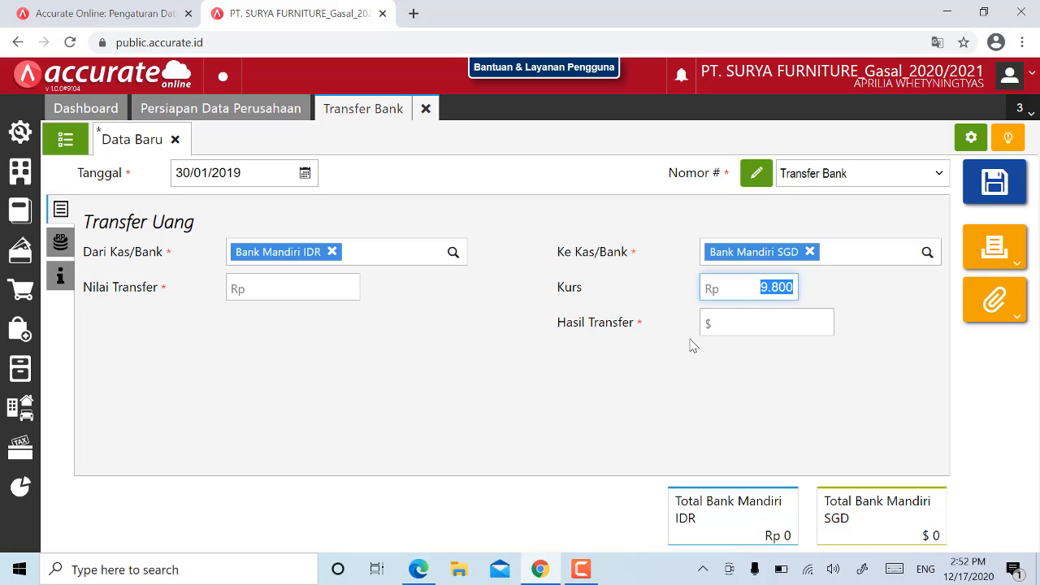
{"action": "type", "text": "10.050"}
{"action": "left_click", "coordinate": [771, 374]}
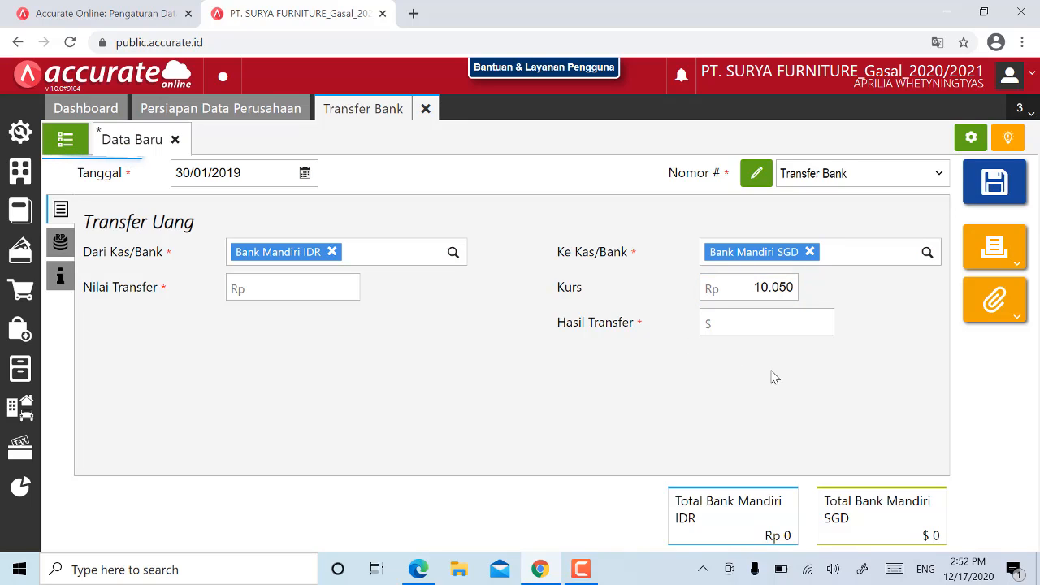
{"action": "left_click", "coordinate": [760, 326]}
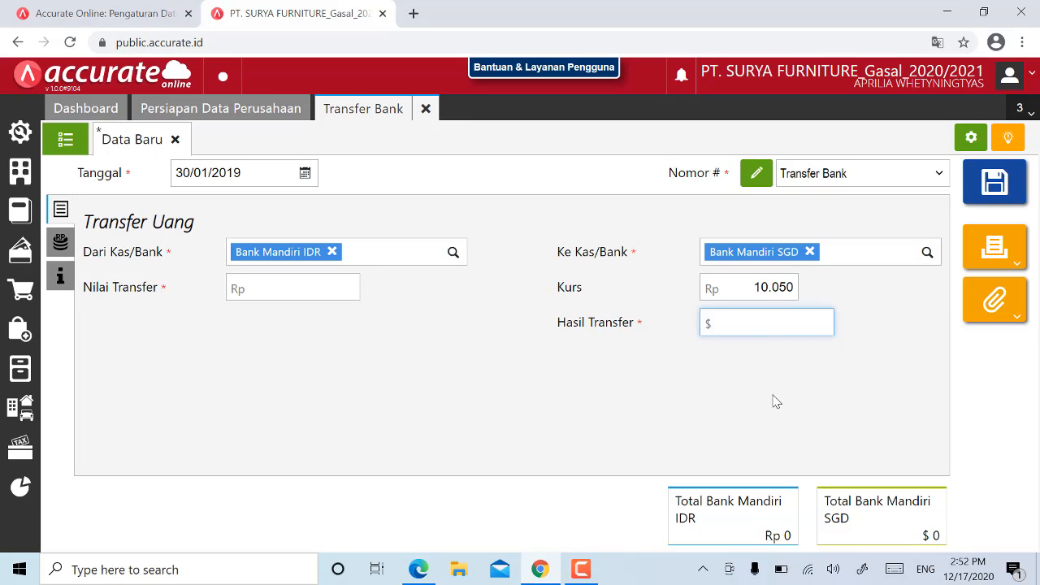
{"action": "type", "text": "500"}
{"action": "left_click", "coordinate": [773, 397]}
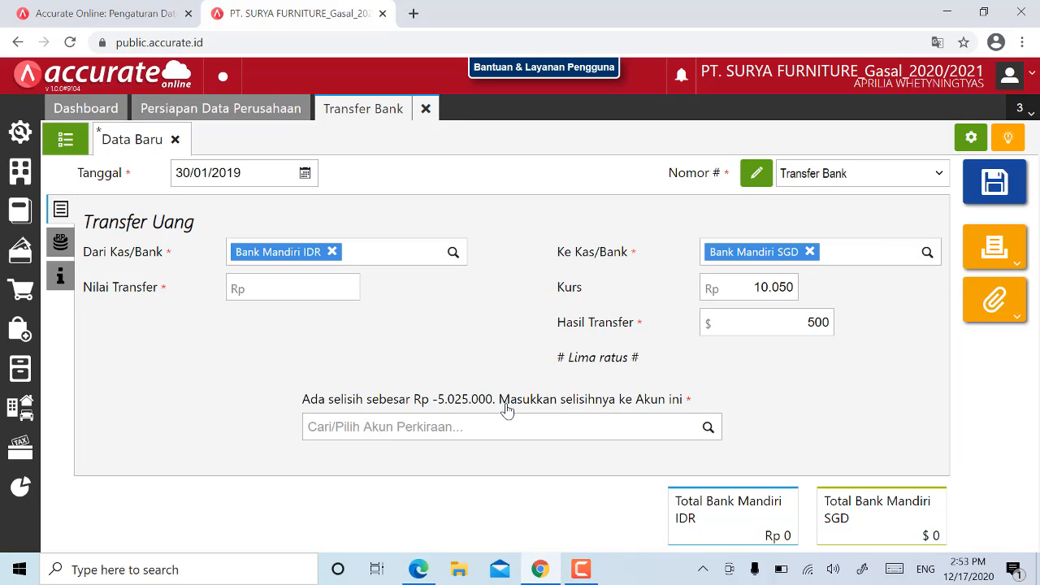
- Enter Rp 5.025.000 as the Nilai Transfer for the source account
{"action": "left_click", "coordinate": [284, 290]}
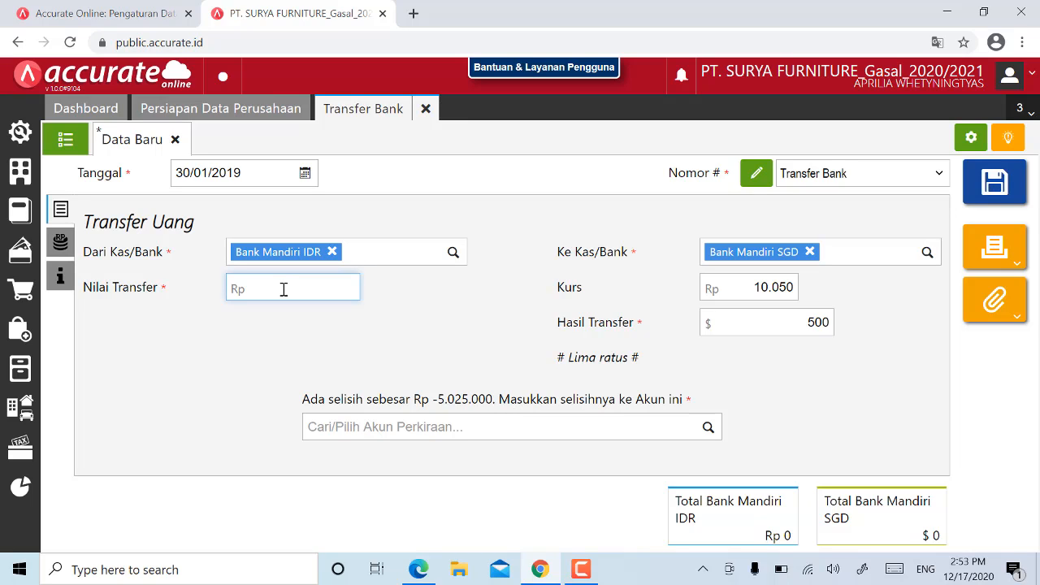
{"action": "type", "text": "5.025.000"}
{"action": "left_click", "coordinate": [350, 336]}
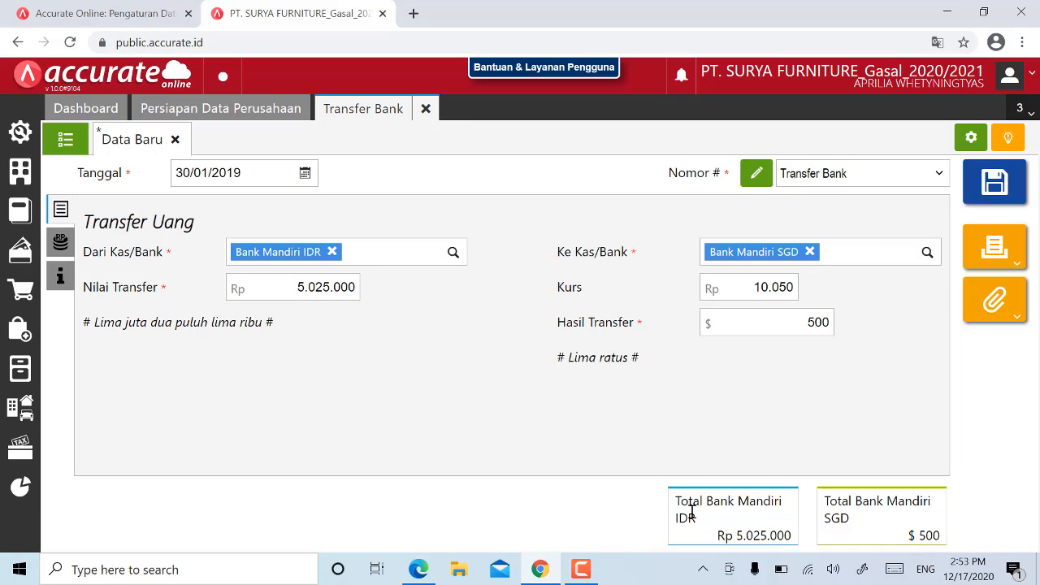
- Add a Beban Lain-lain transfer cost of Rp 15.000 charged to Bank Pengirim
{"action": "left_click", "coordinate": [61, 248]}
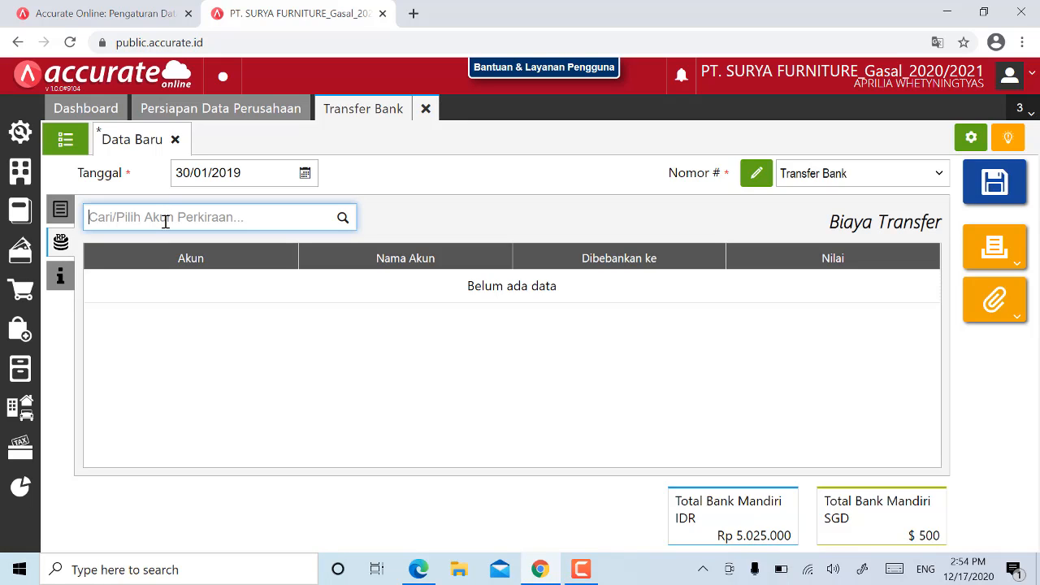
{"action": "type", "text": "beba"}
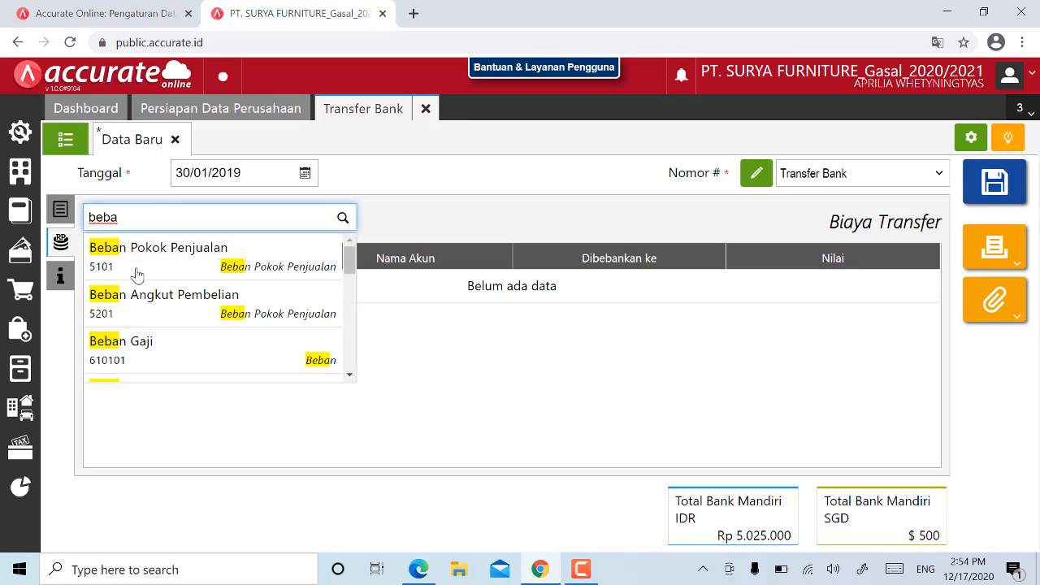
{"action": "scroll", "coordinate": [191, 313], "scroll_direction": "down", "scroll_amount": 1}
{"action": "scroll", "coordinate": [190, 311], "scroll_direction": "down", "scroll_amount": 5}
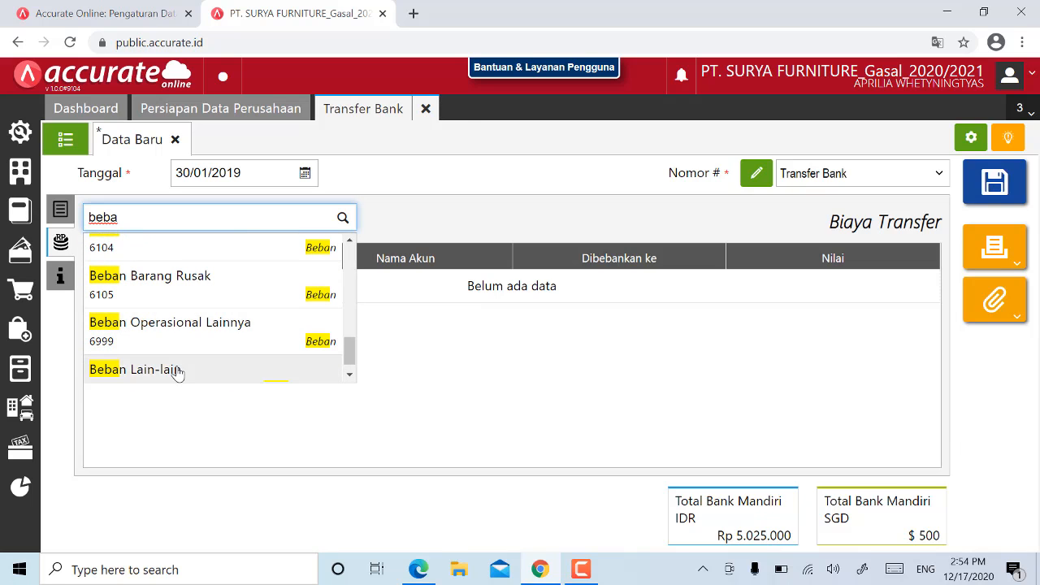
{"action": "left_click", "coordinate": [177, 371]}
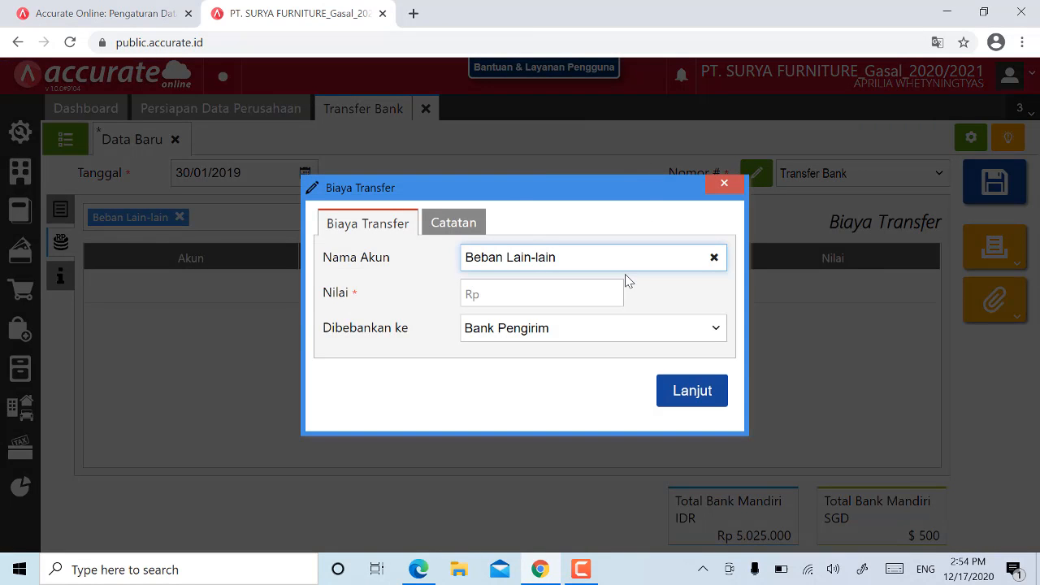
{"action": "left_click", "coordinate": [506, 291]}
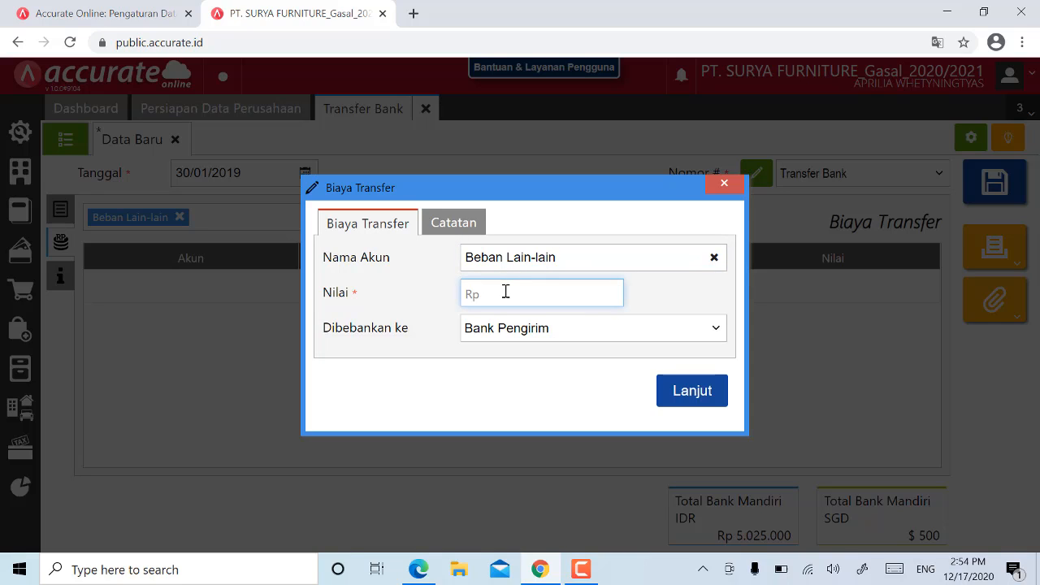
{"action": "type", "text": "150000"}
{"action": "left_click", "coordinate": [582, 331]}
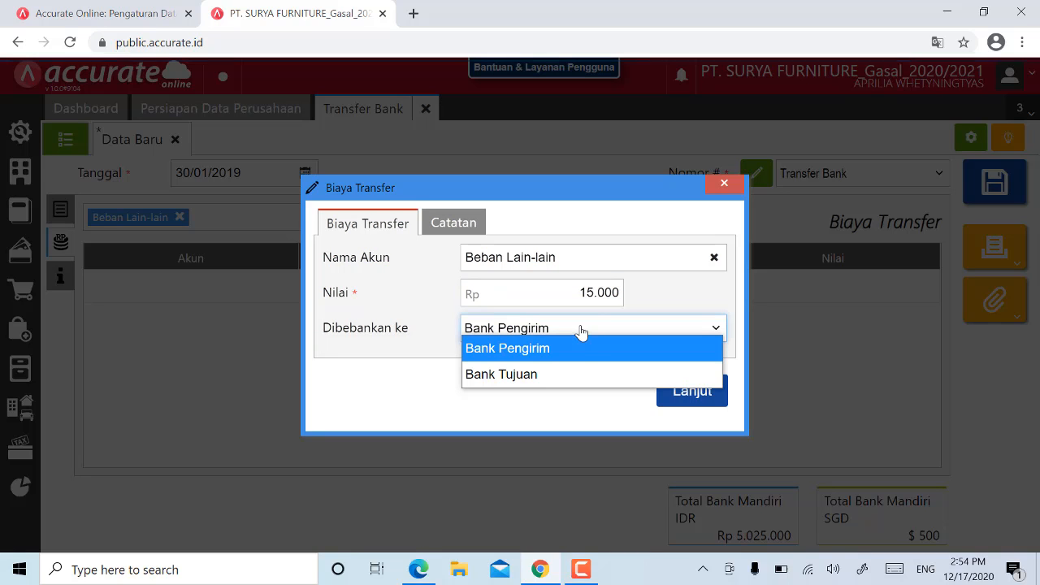
{"action": "left_click", "coordinate": [580, 348]}
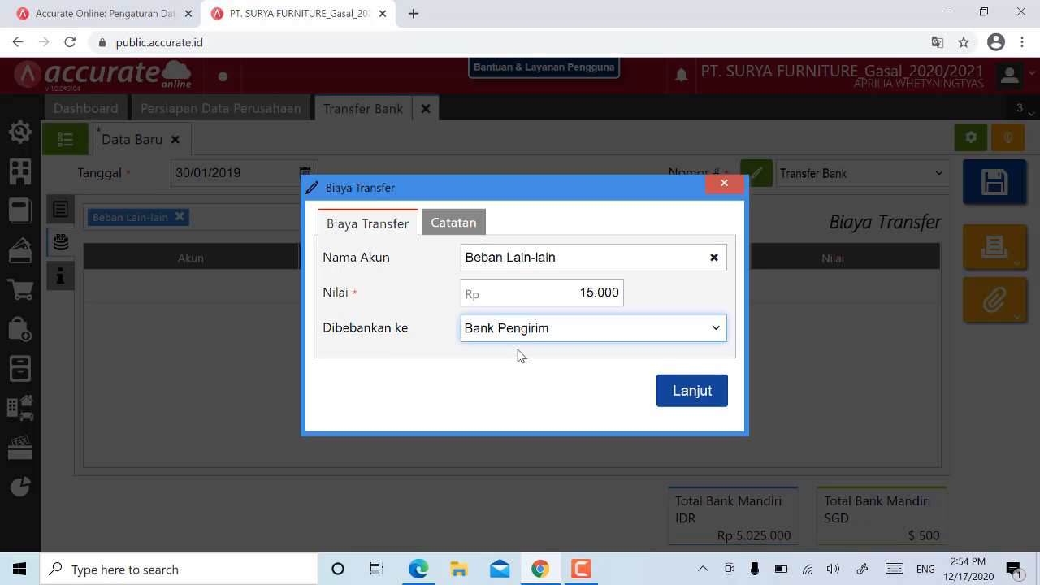
{"action": "left_click", "coordinate": [693, 393]}
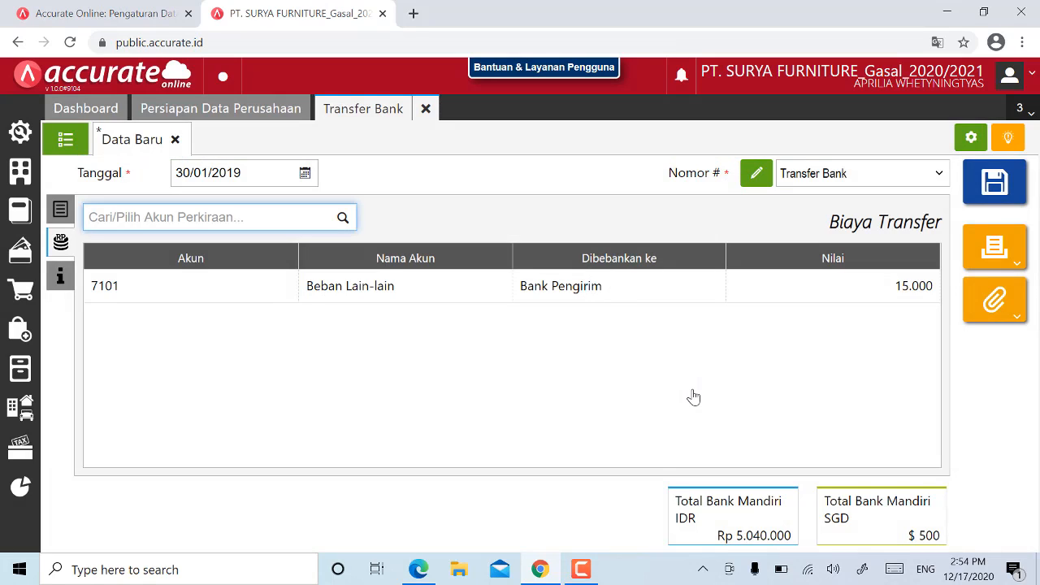
- Save the bank transfer with the note "Pembelian mata uang asing dengan SGD" and close the Transfer Bank form
{"action": "left_click", "coordinate": [61, 279]}
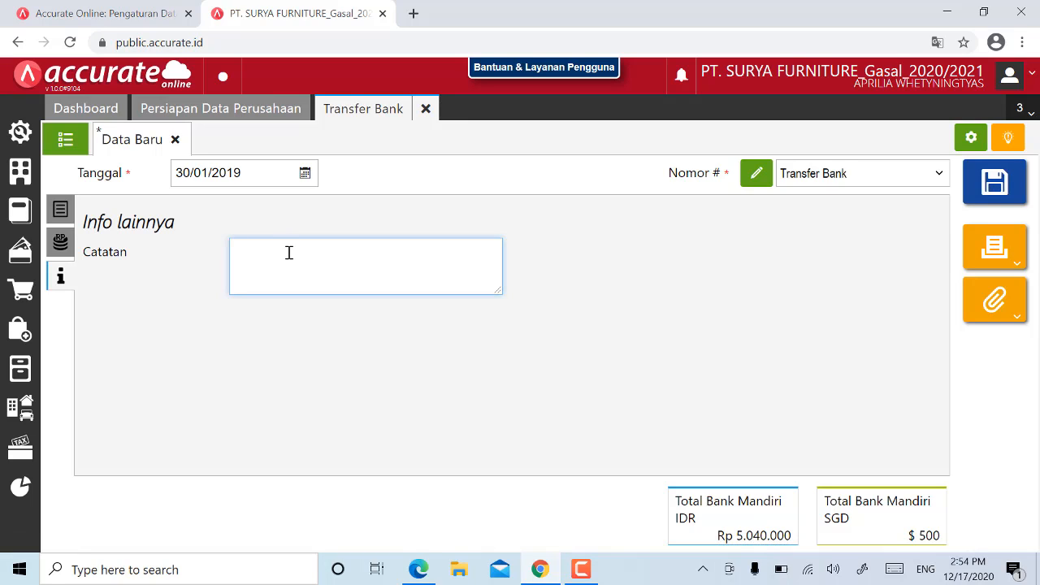
{"action": "type", "text": "Pembelian mata uang asin"}
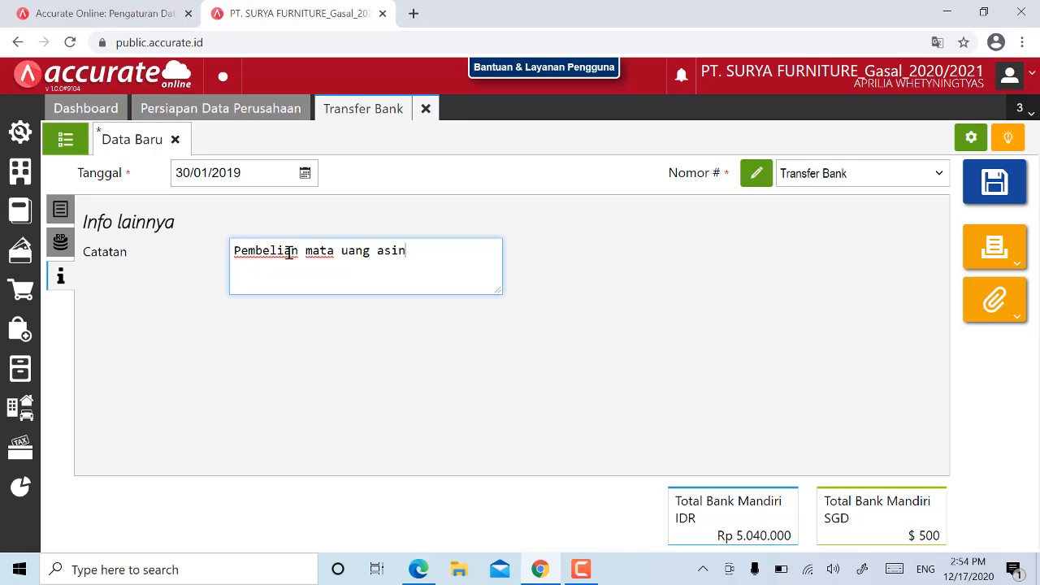
{"action": "type", "text": "g dengan "}
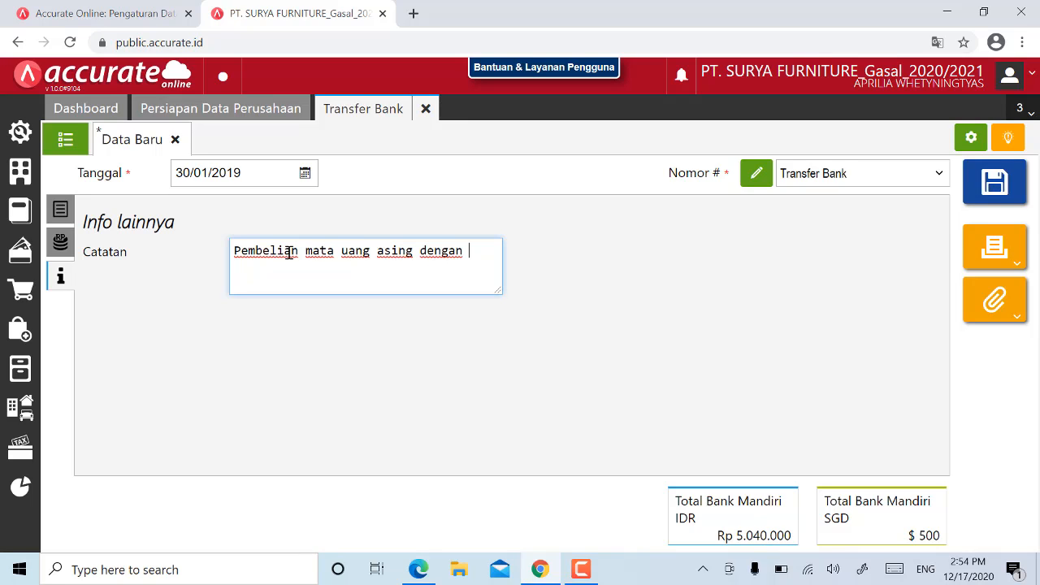
{"action": "type", "text": "SGD"}
{"action": "left_click", "coordinate": [997, 197]}
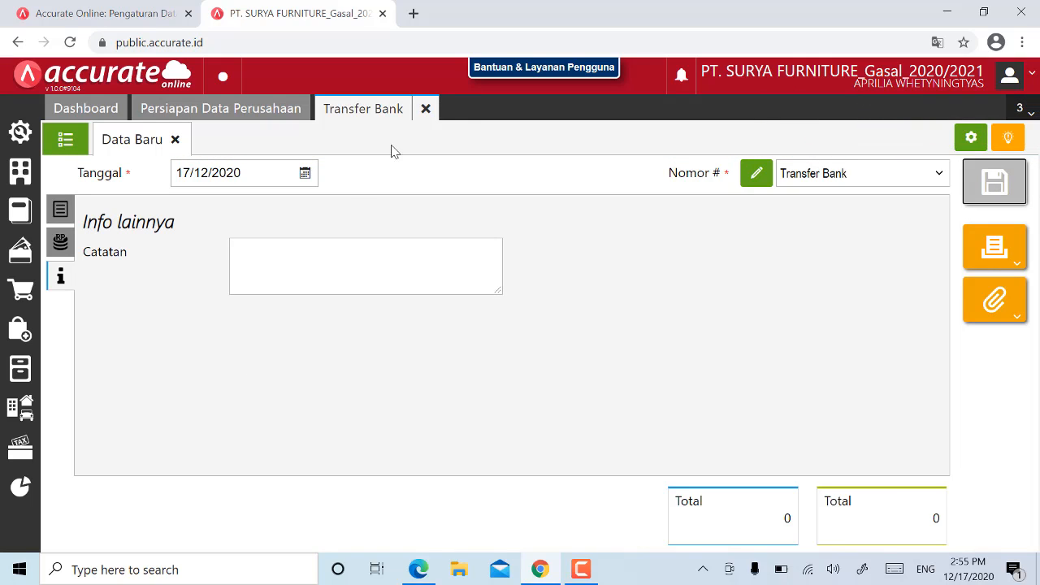
{"action": "left_click", "coordinate": [425, 109]}
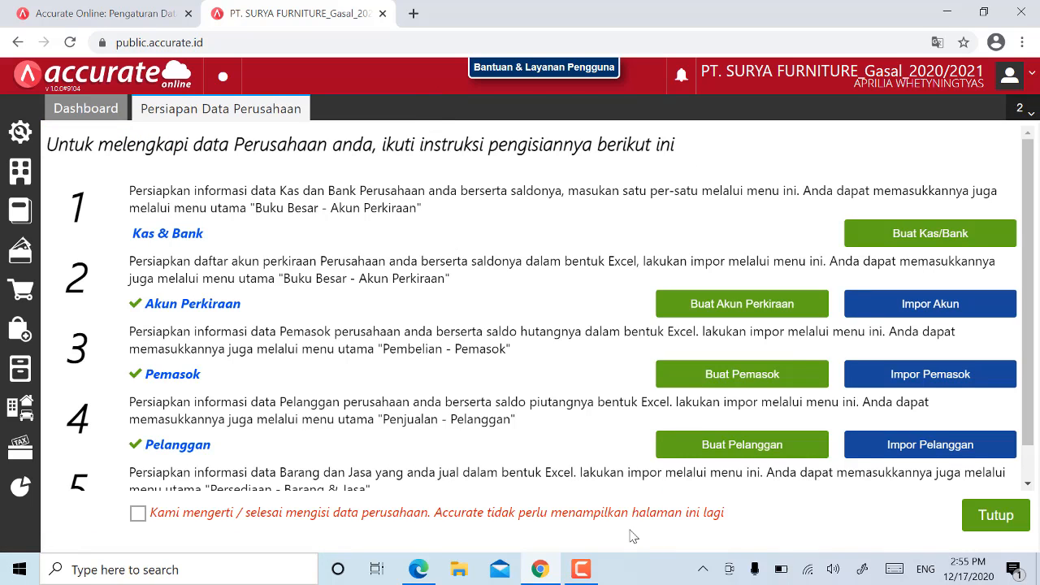
- Switch to the training module PDF in Edge and read the transactions dated 31 Januari 2019
{"action": "left_click", "coordinate": [412, 571]}
{"action": "scroll", "coordinate": [401, 387], "scroll_direction": "down", "scroll_amount": 5}
{"action": "scroll", "coordinate": [401, 387], "scroll_direction": "down", "scroll_amount": 1}
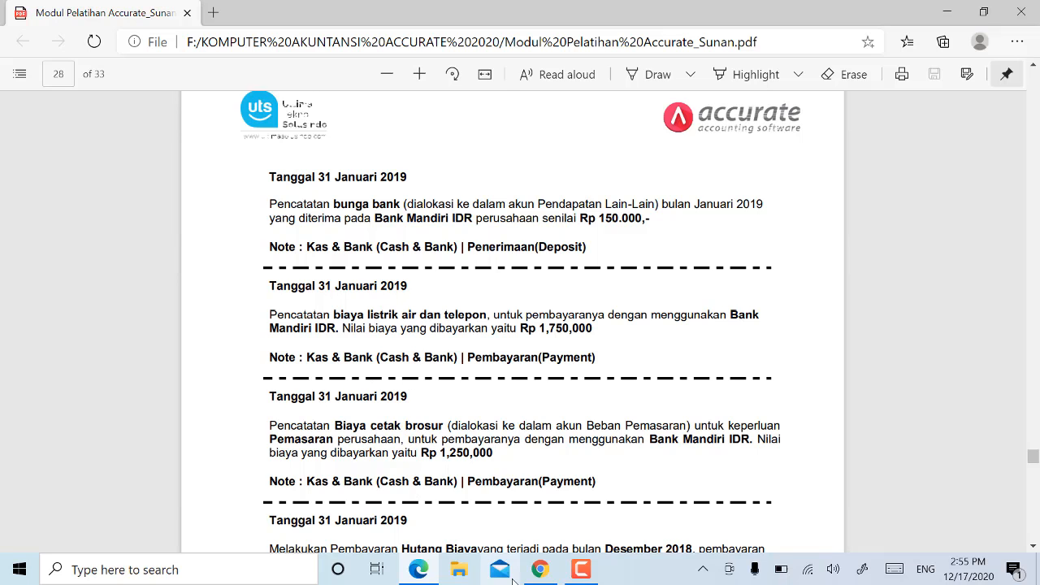
- Switch back to Accurate Online in Chrome and start a new Penerimaan for the Bank Mandiri IDR account
{"action": "left_click", "coordinate": [540, 569]}
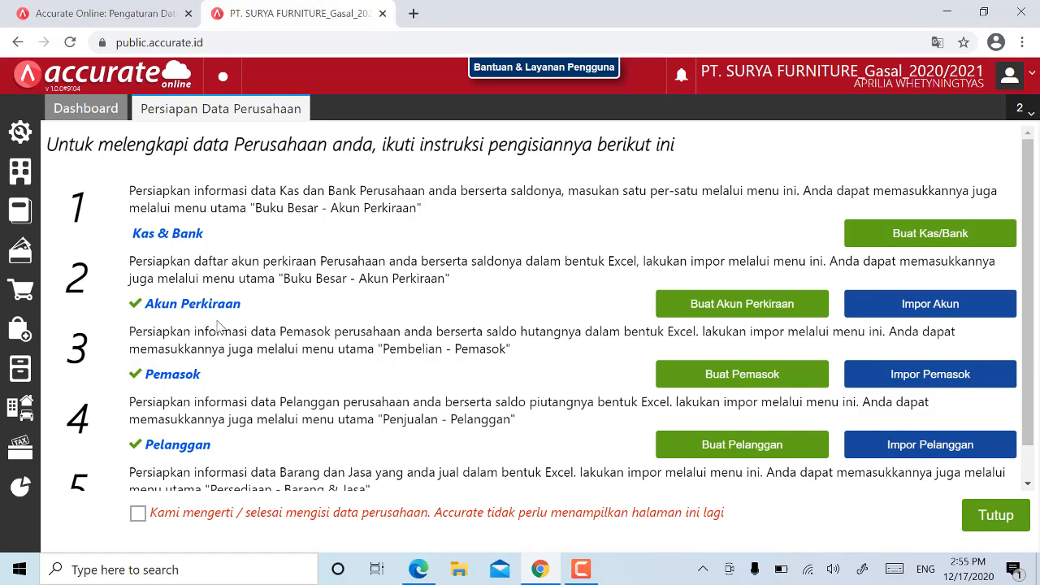
{"action": "left_click", "coordinate": [21, 254]}
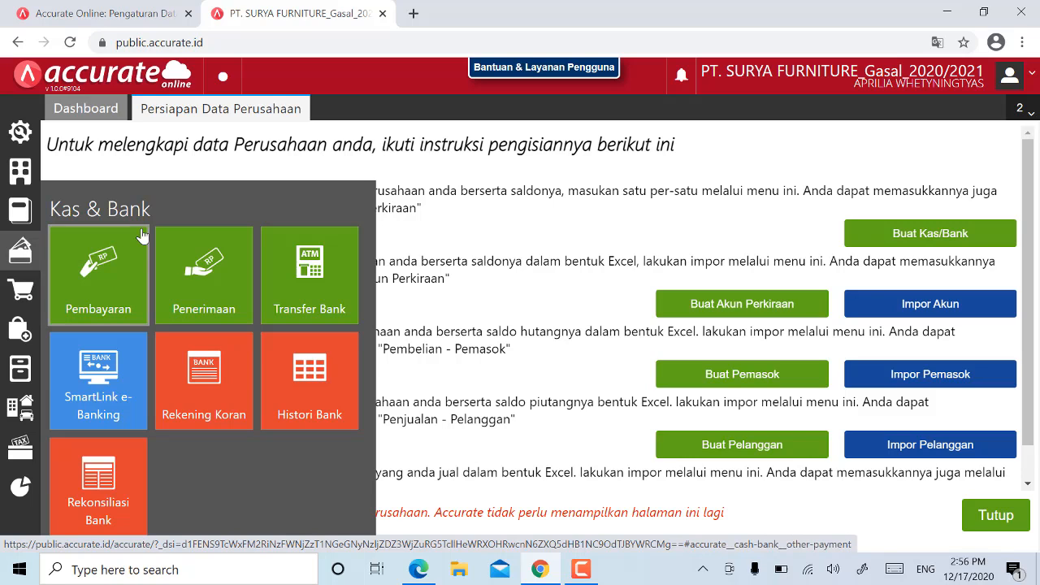
{"action": "left_click", "coordinate": [209, 299]}
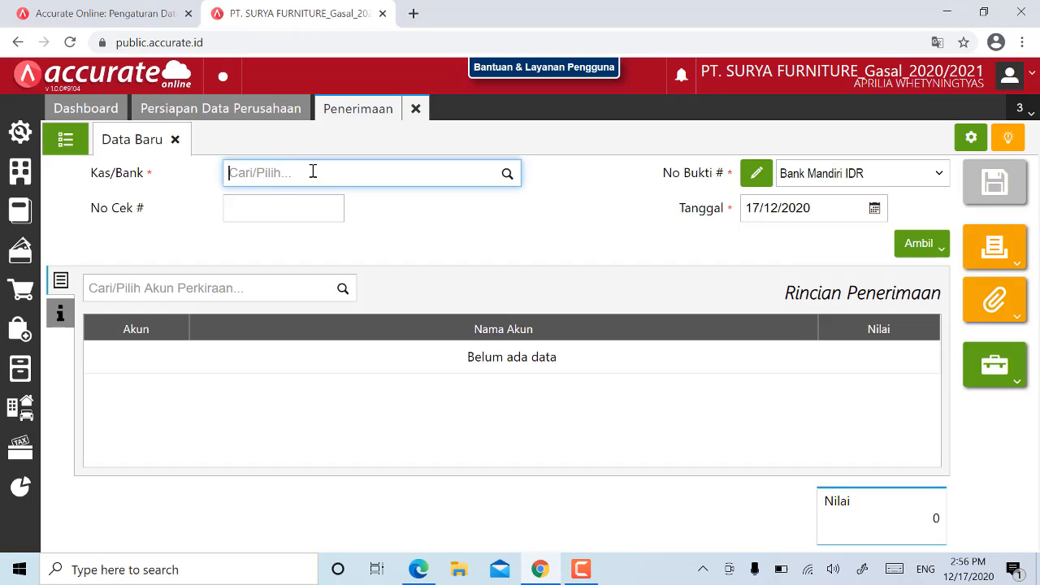
{"action": "type", "text": "mabd"}
{"action": "key", "text": "BackSpace"}
{"action": "key", "text": "BackSpace"}
{"action": "type", "text": "d"}
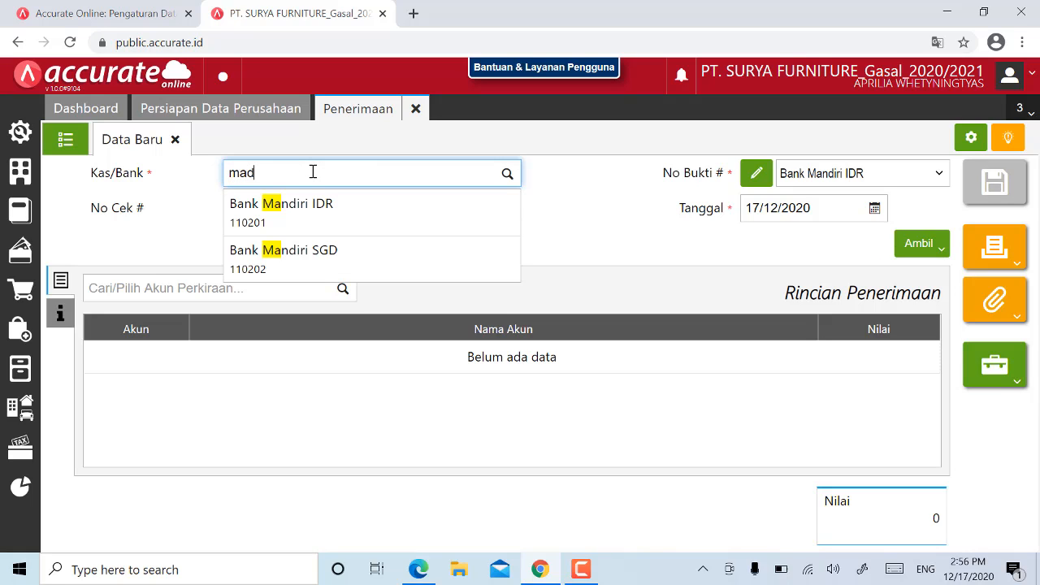
{"action": "key", "text": "BackSpace"}
{"action": "type", "text": "n"}
{"action": "left_click", "coordinate": [316, 208]}
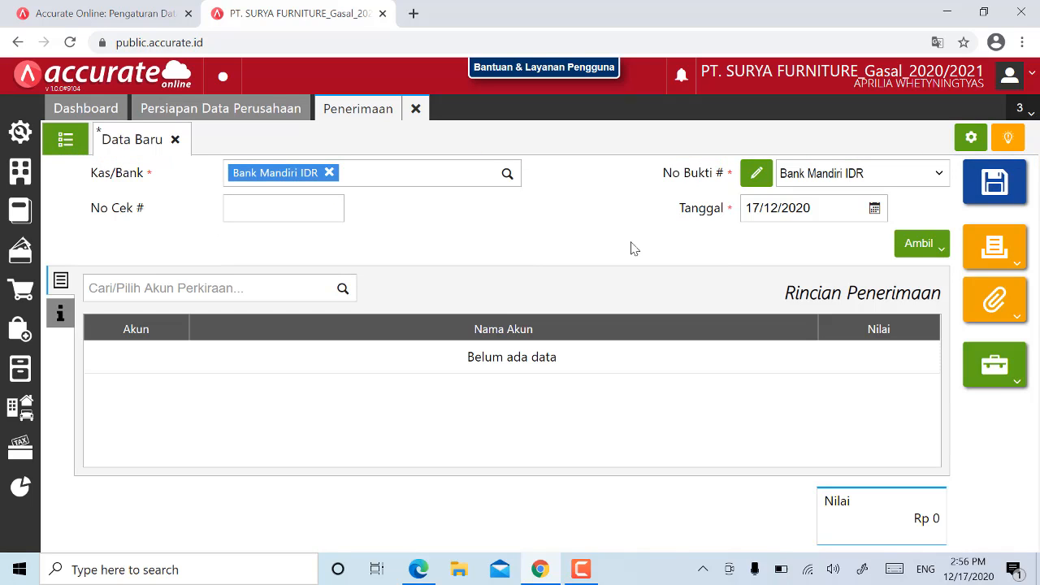
- Set the receipt's date to 31/01/2019
{"action": "left_click", "coordinate": [823, 208]}
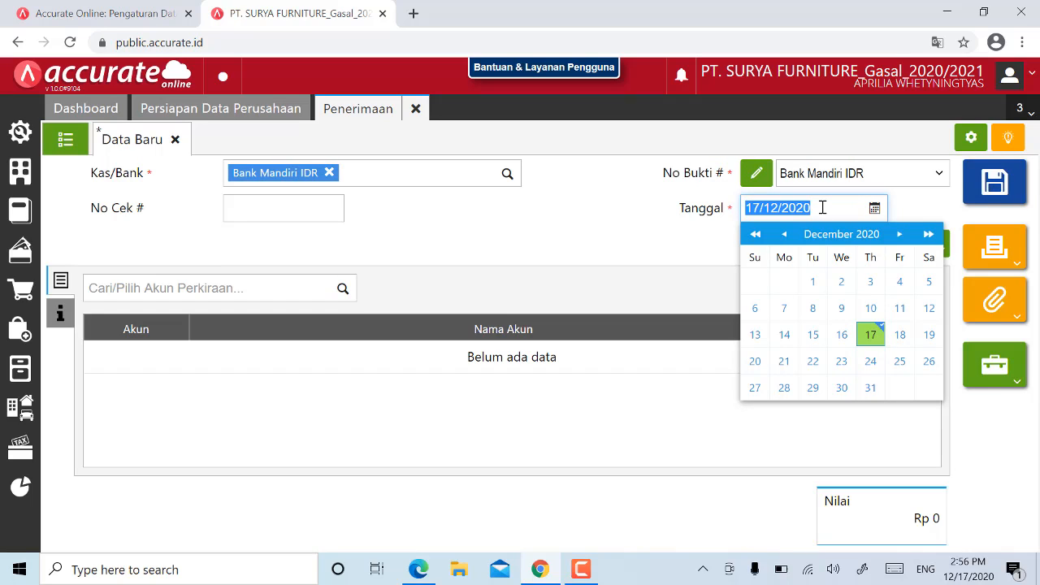
{"action": "type", "text": "31/01/"}
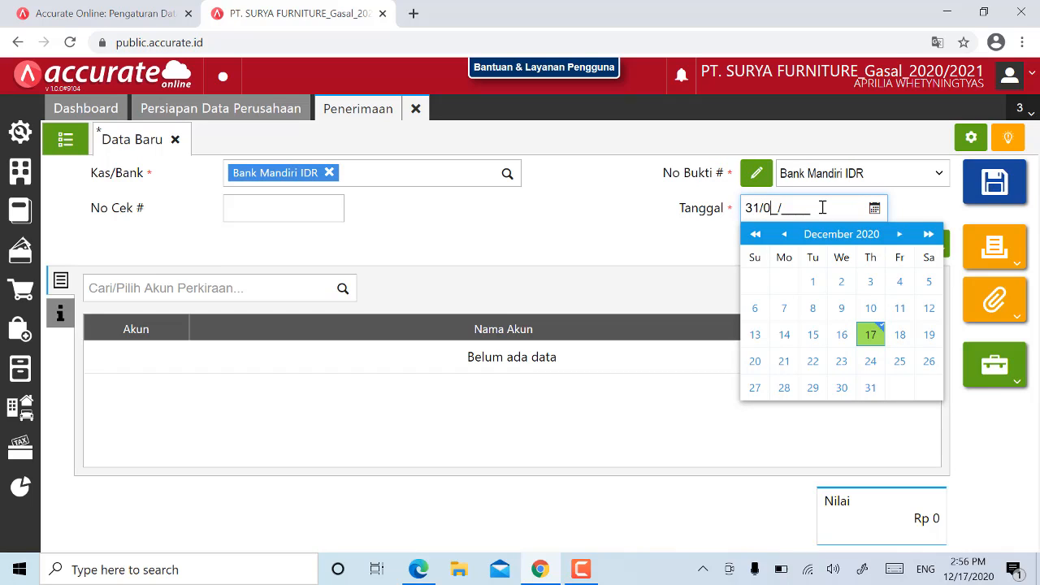
{"action": "type", "text": "2019"}
{"action": "left_click", "coordinate": [585, 233]}
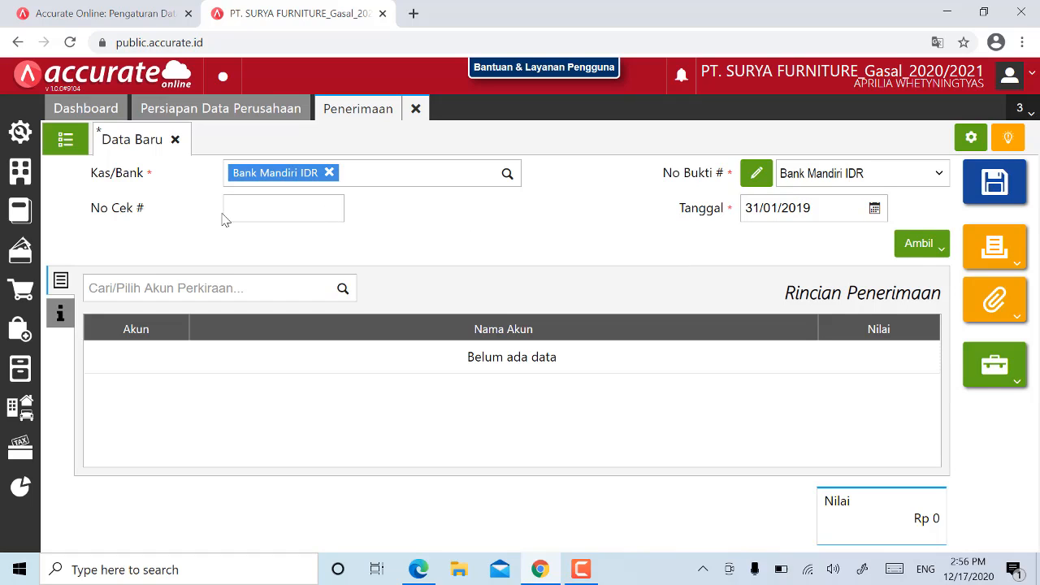
- Add a Pendapatan Lain-lain line with a value of Rp 150.000 to the receipt
{"action": "left_click", "coordinate": [139, 288]}
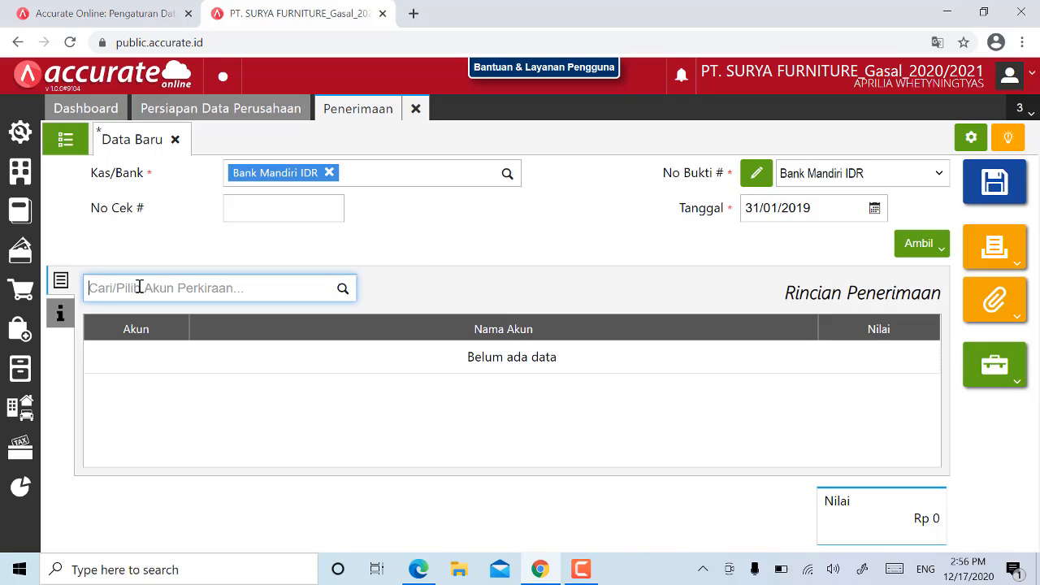
{"action": "type", "text": "penda"}
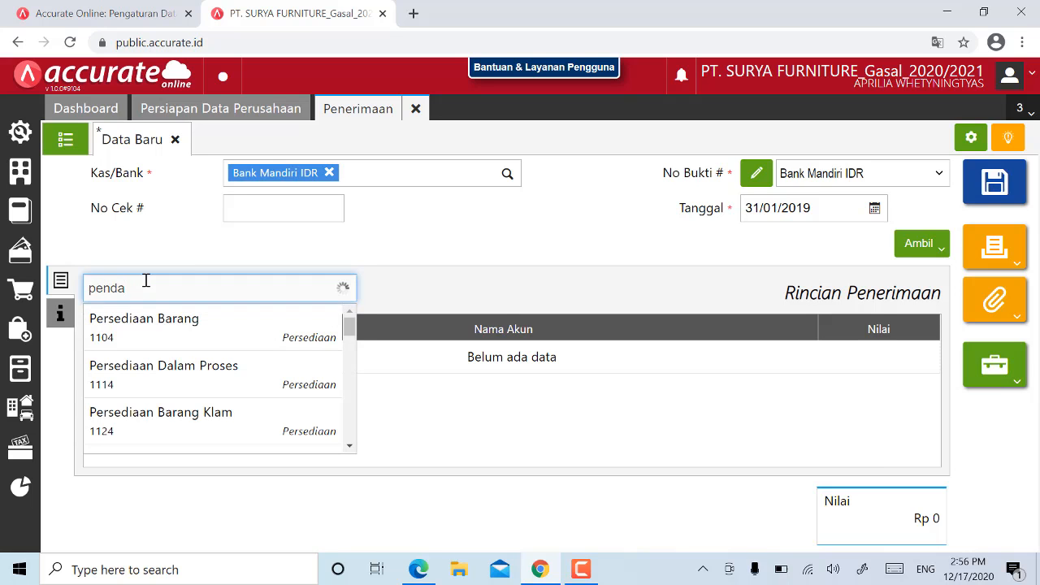
{"action": "left_click", "coordinate": [165, 340]}
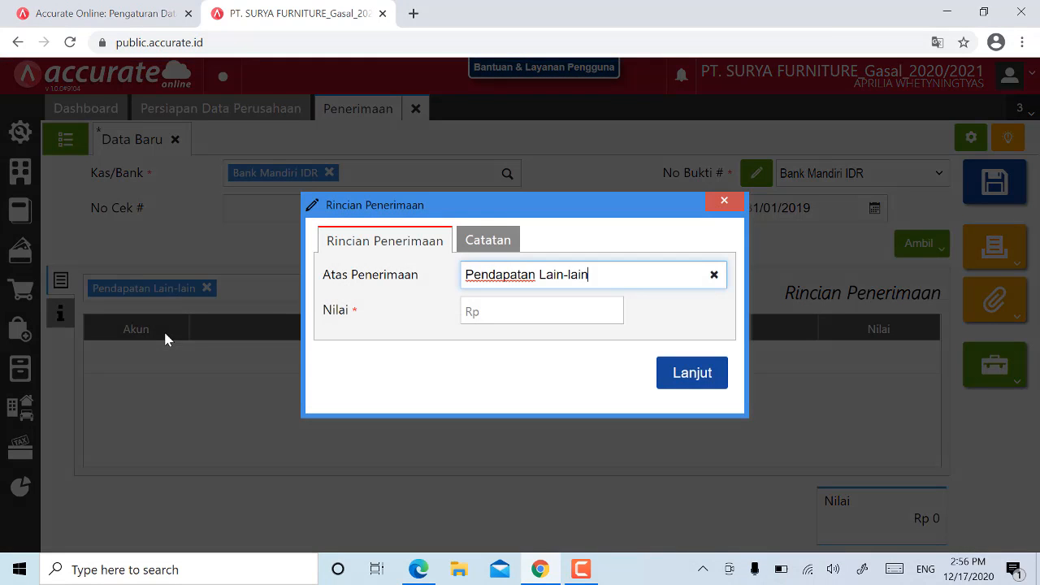
{"action": "left_click", "coordinate": [541, 310]}
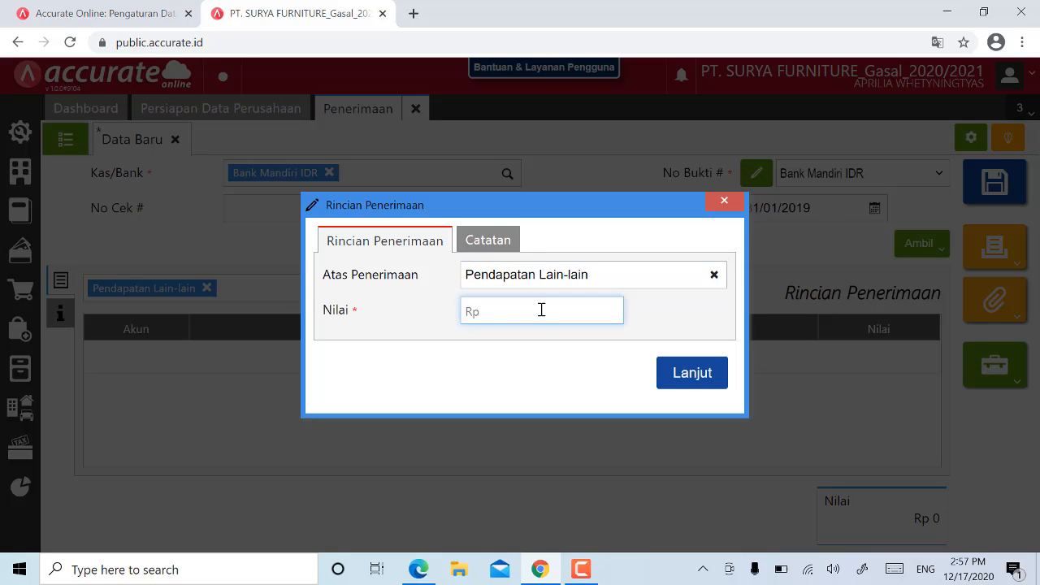
{"action": "type", "text": "150.000"}
{"action": "left_click", "coordinate": [690, 380]}
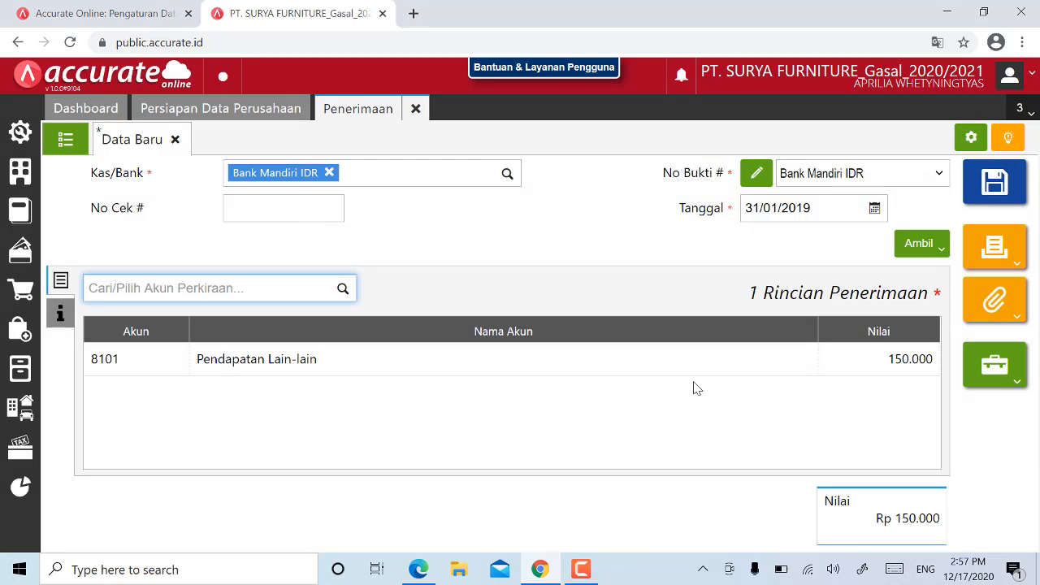
- Enter the receipt's Catatan as "bunga bank Jan 2019"
{"action": "left_click", "coordinate": [60, 315]}
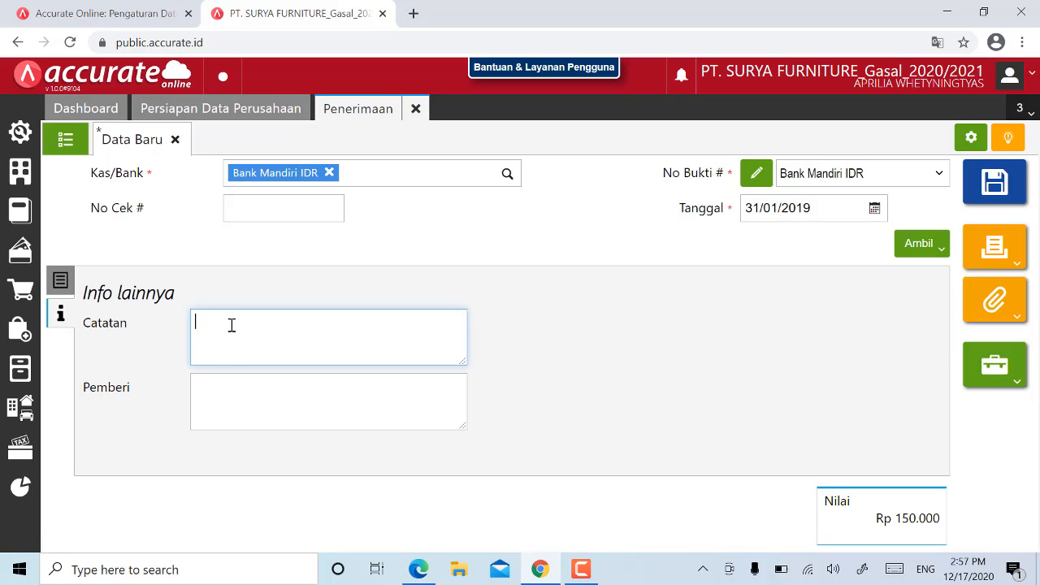
{"action": "type", "text": "bunga bank jan 2019"}
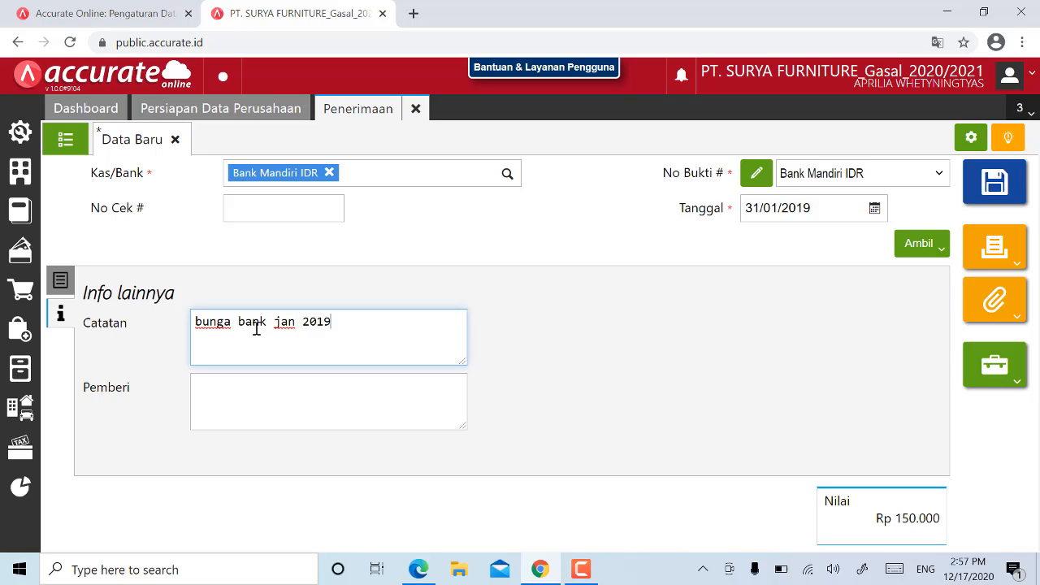
{"action": "left_click", "coordinate": [284, 321]}
{"action": "key", "text": "BackSpace"}
{"action": "type", "text": "J"}
- Enter "Bank Mandiri" as the receipt's Pemberi, then save the receipt and close the Penerimaan form
{"action": "left_click", "coordinate": [256, 406]}
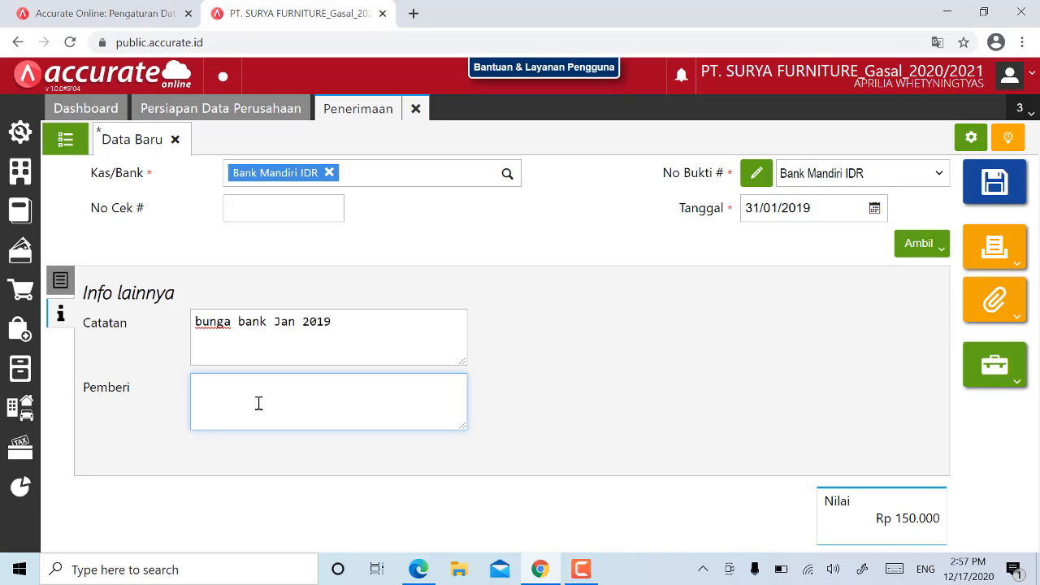
{"action": "type", "text": "Bank Mandiri"}
{"action": "left_click", "coordinate": [989, 189]}
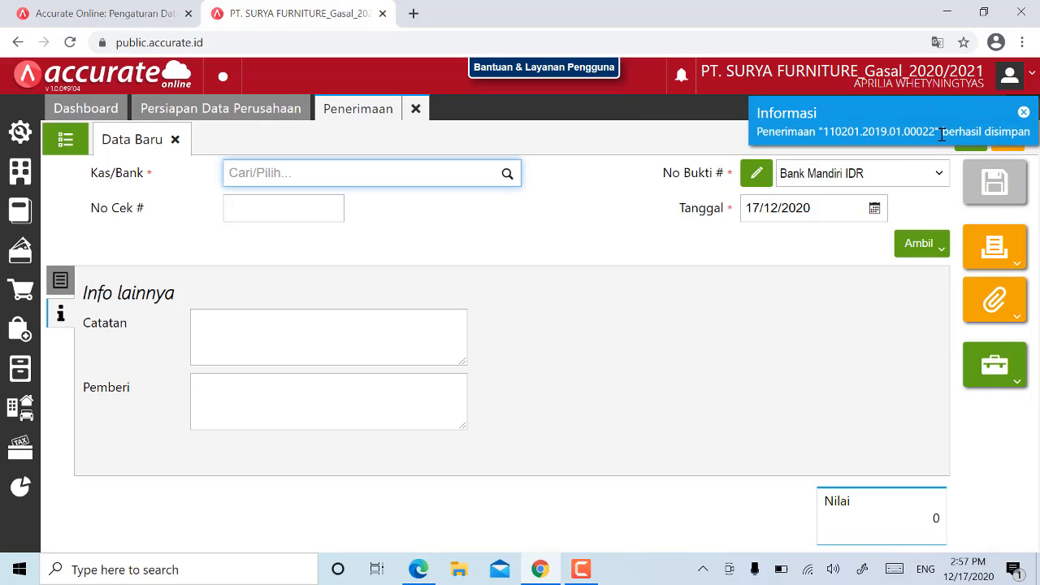
{"action": "left_click", "coordinate": [415, 109]}
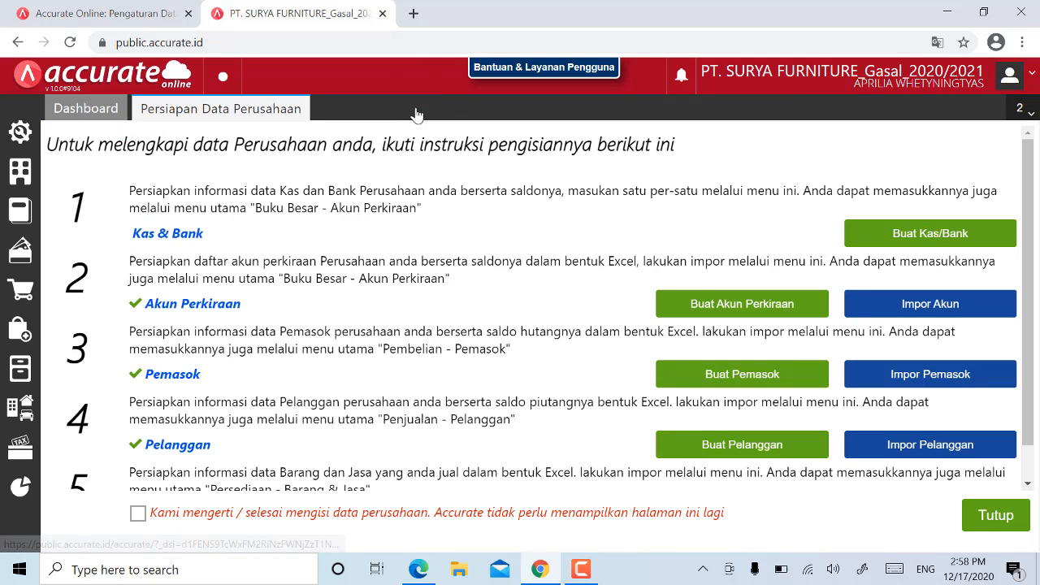
- Check the electricity, water and telephone payment in the module PDF in Edge, and start a new Pembayaran in Accurate Online in Chrome
{"action": "mouse_move", "coordinate": [537, 577]}
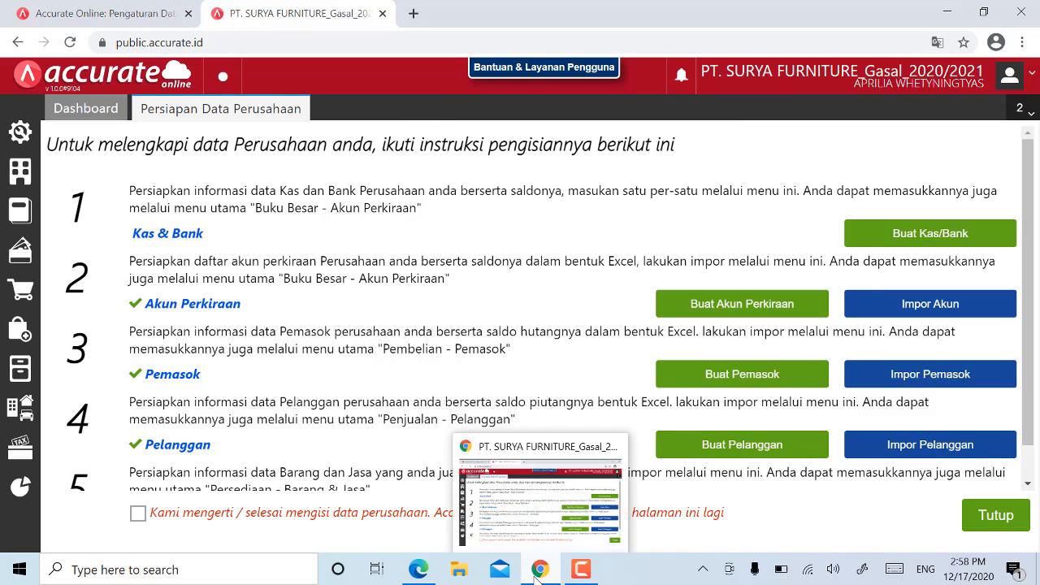
{"action": "left_click", "coordinate": [418, 569]}
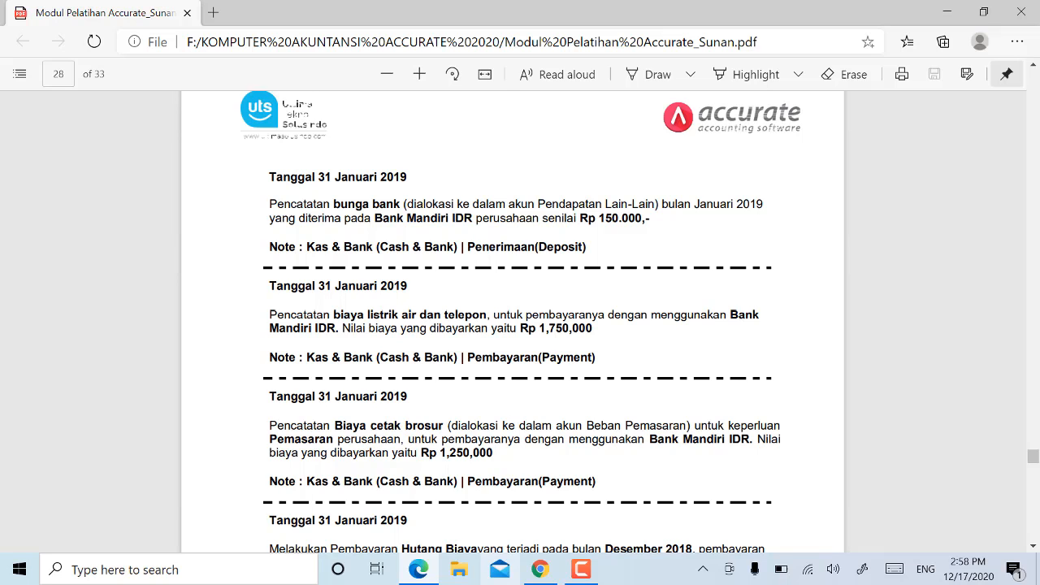
{"action": "left_click", "coordinate": [536, 573]}
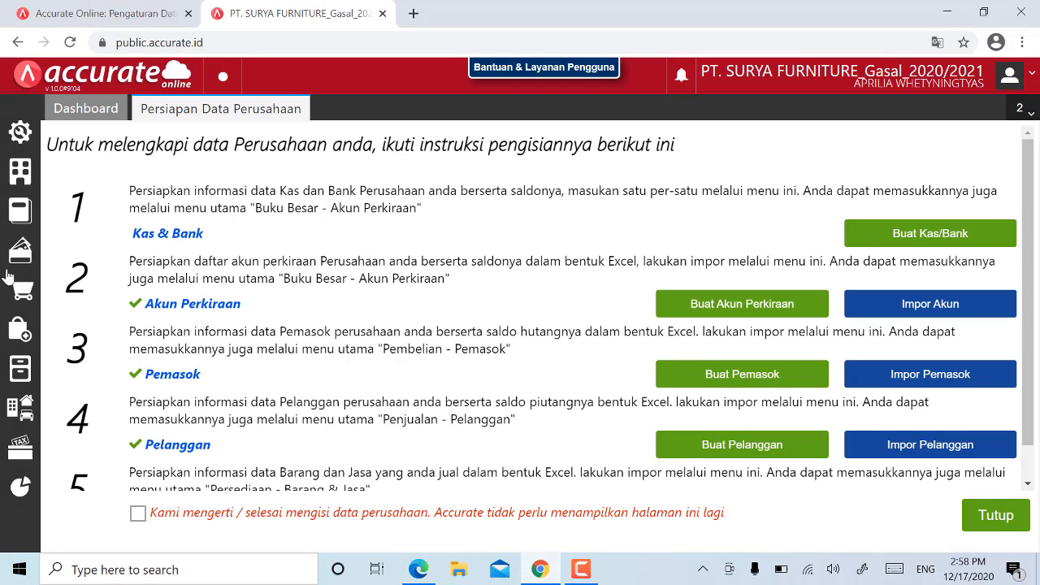
{"action": "mouse_move", "coordinate": [29, 260]}
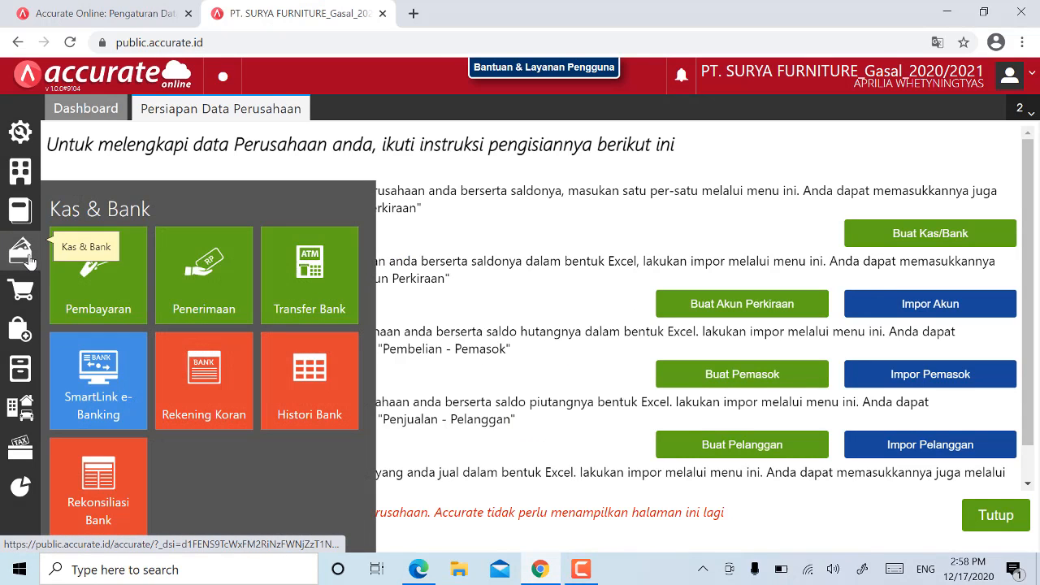
{"action": "left_click", "coordinate": [114, 295]}
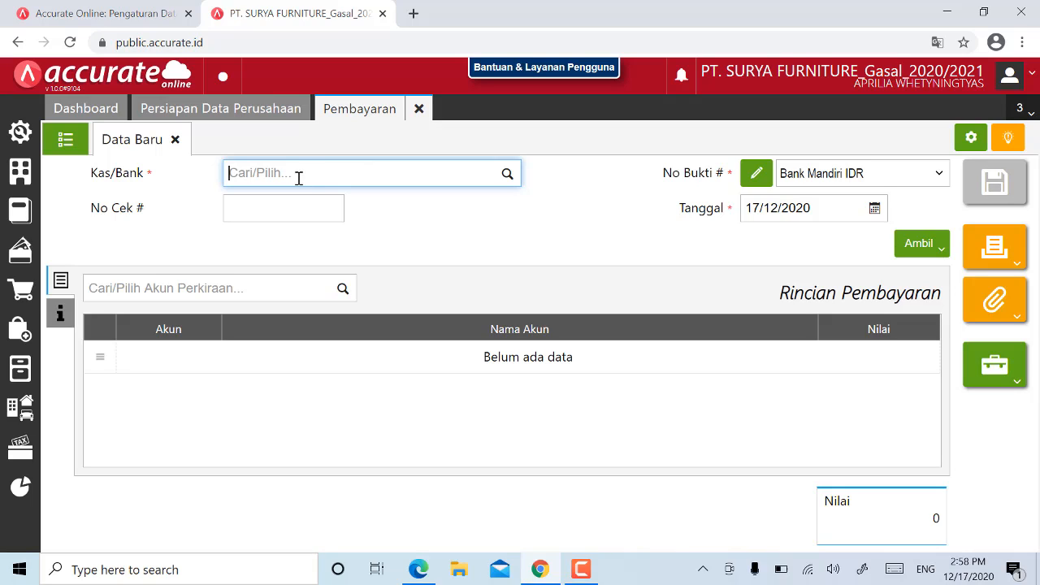
{"action": "type", "text": "beban"}
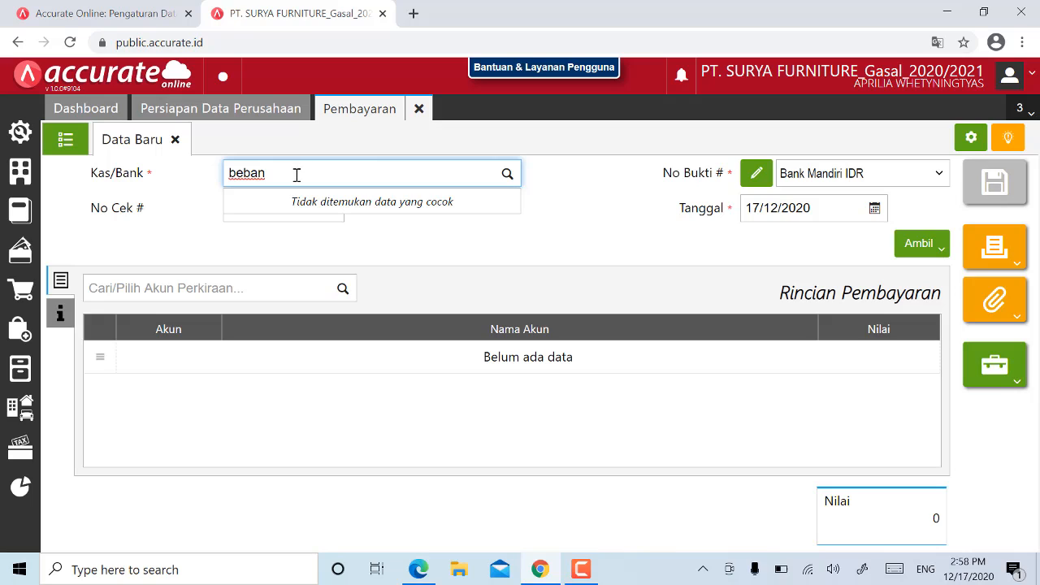
{"action": "key", "text": "BackSpace"}
{"action": "key", "text": "BackSpace"}
{"action": "key", "text": "BackSpace"}
{"action": "key", "text": "BackSpace"}
{"action": "key", "text": "BackSpace"}
- Set the payment's Kas/Bank to Bank Mandiri IDR
{"action": "type", "text": "mnd"}
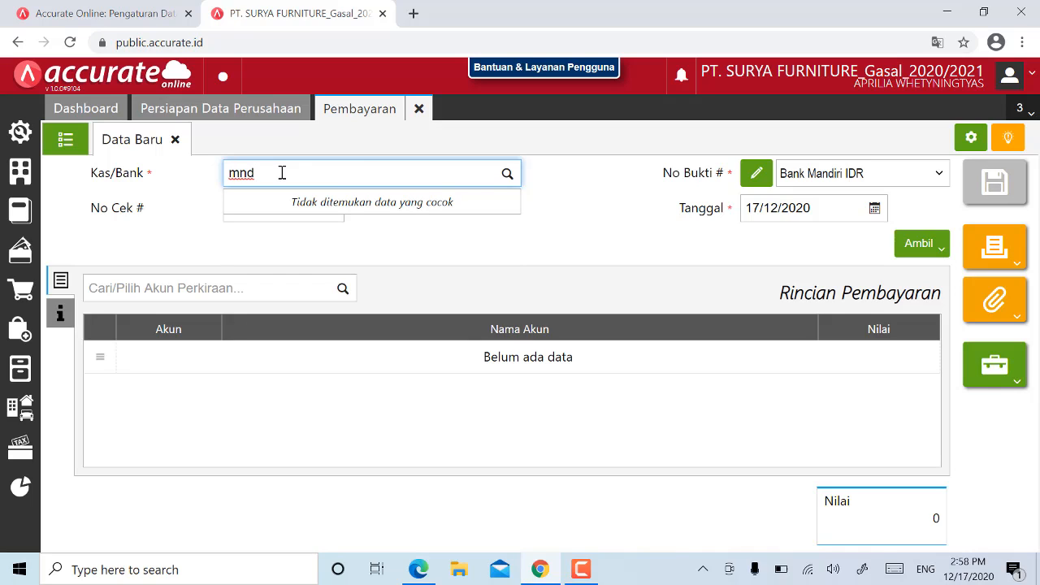
{"action": "key", "text": "BackSpace"}
{"action": "key", "text": "BackSpace"}
{"action": "type", "text": "and"}
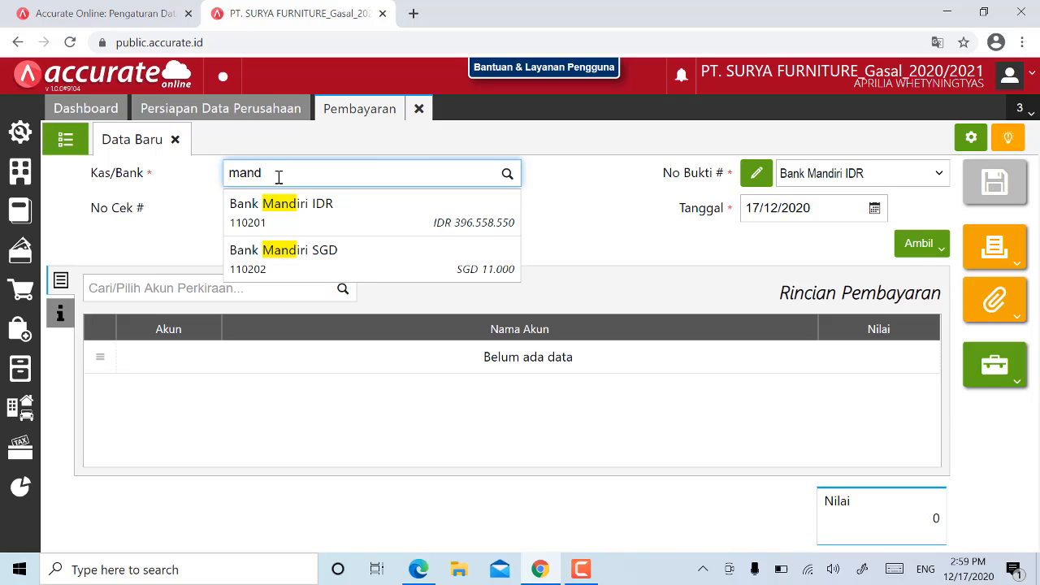
{"action": "left_click", "coordinate": [264, 210]}
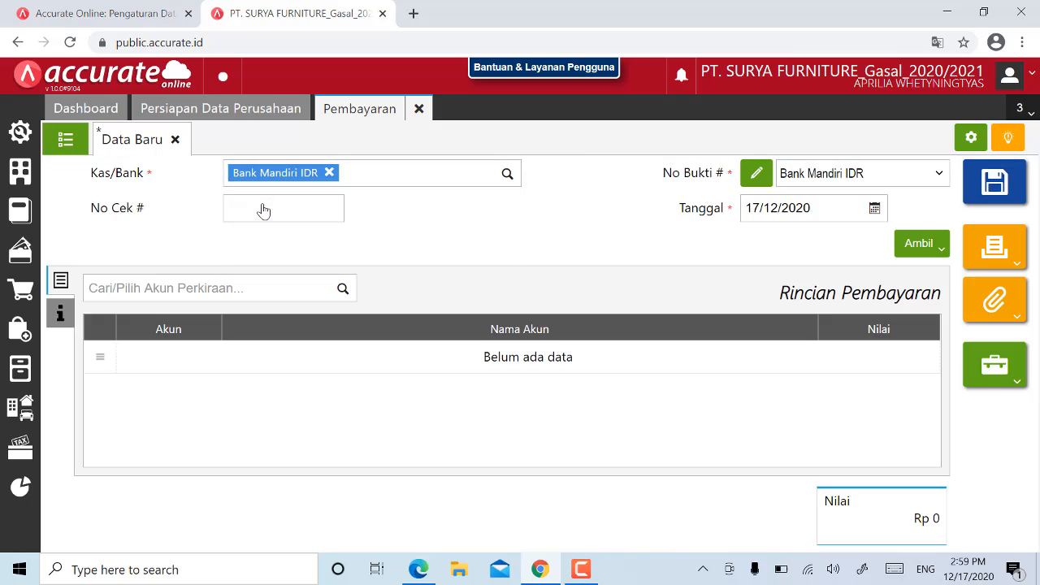
- Set the payment's date to 31/01/2019
{"action": "left_click", "coordinate": [829, 210]}
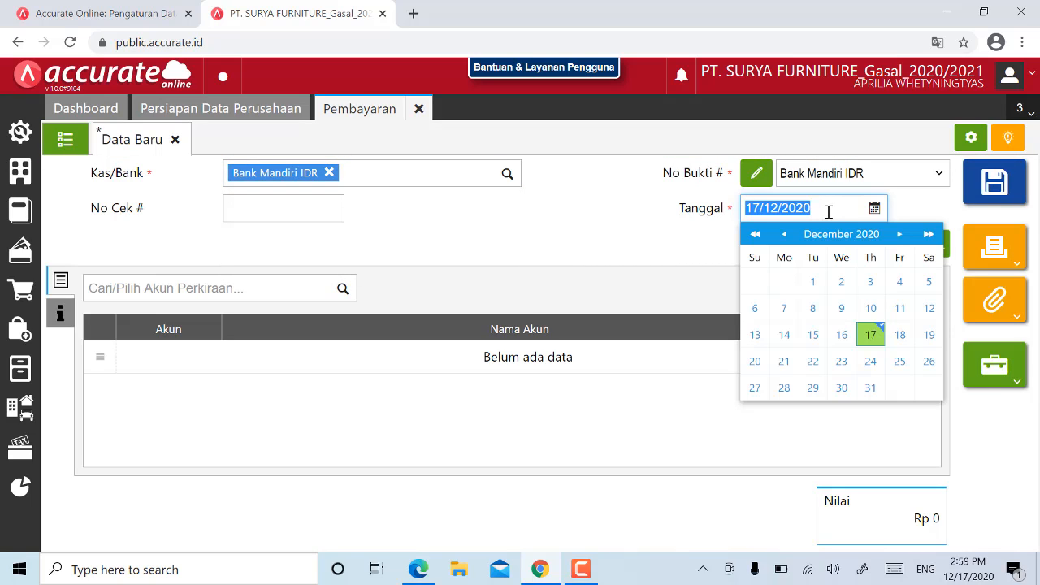
{"action": "type", "text": "31/"}
{"action": "type", "text": "01/20"}
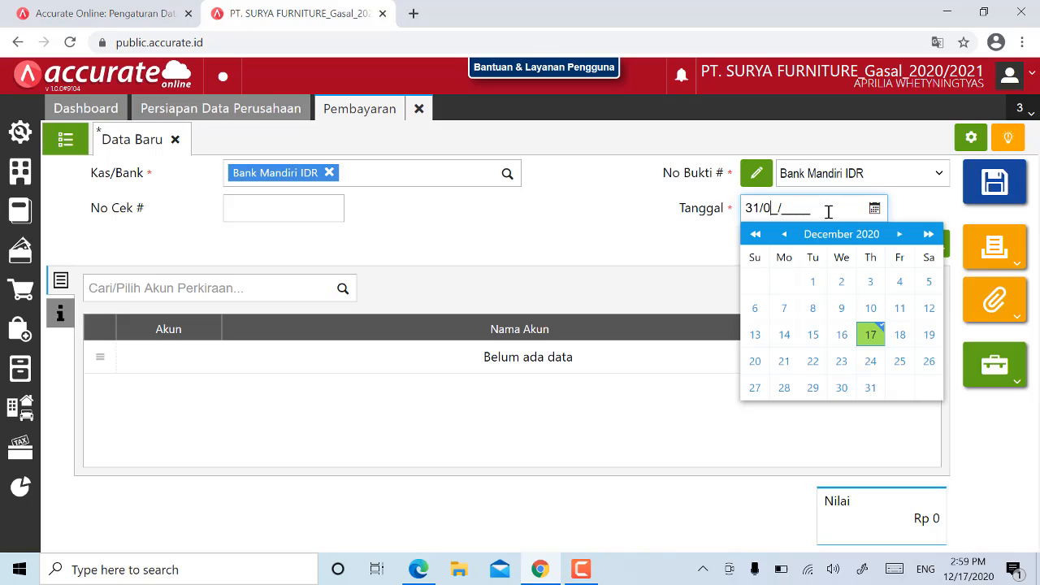
{"action": "type", "text": "19"}
{"action": "left_click", "coordinate": [642, 249]}
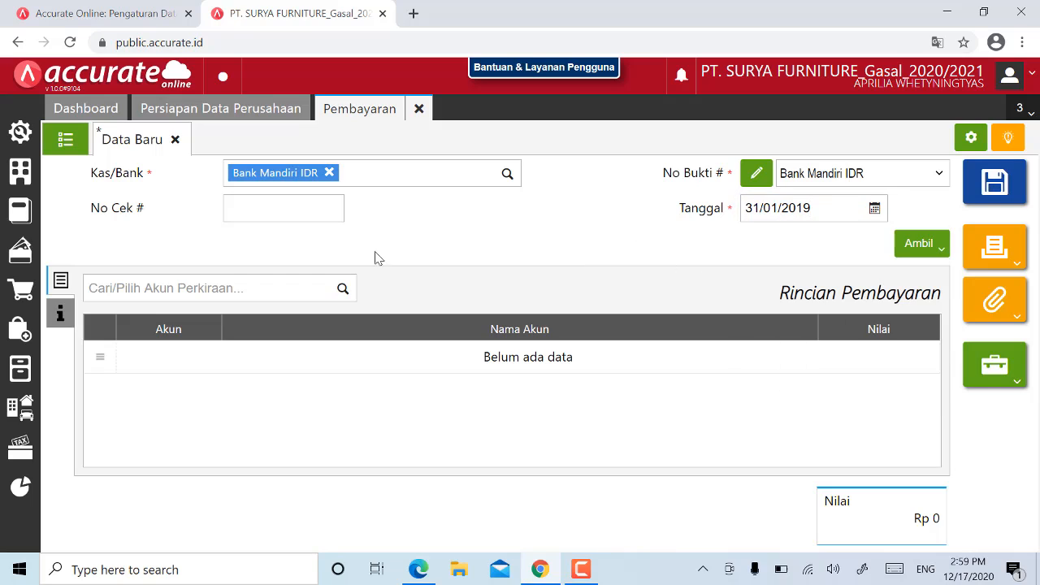
- Add a Beban Listrik, Air & Telepon line with a value of Rp 1.750.000 to the payment
{"action": "left_click", "coordinate": [140, 288]}
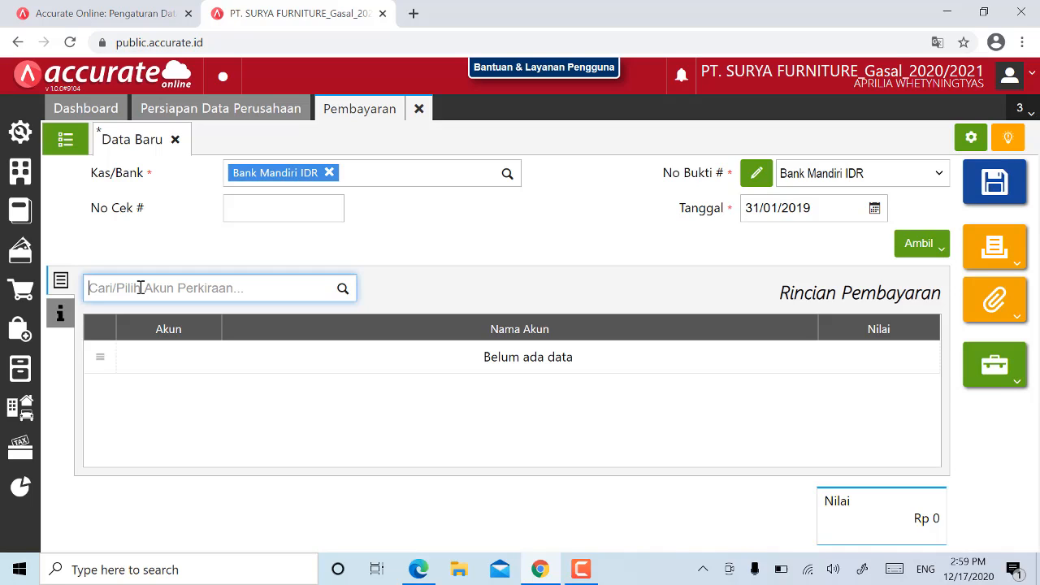
{"action": "type", "text": "beba"}
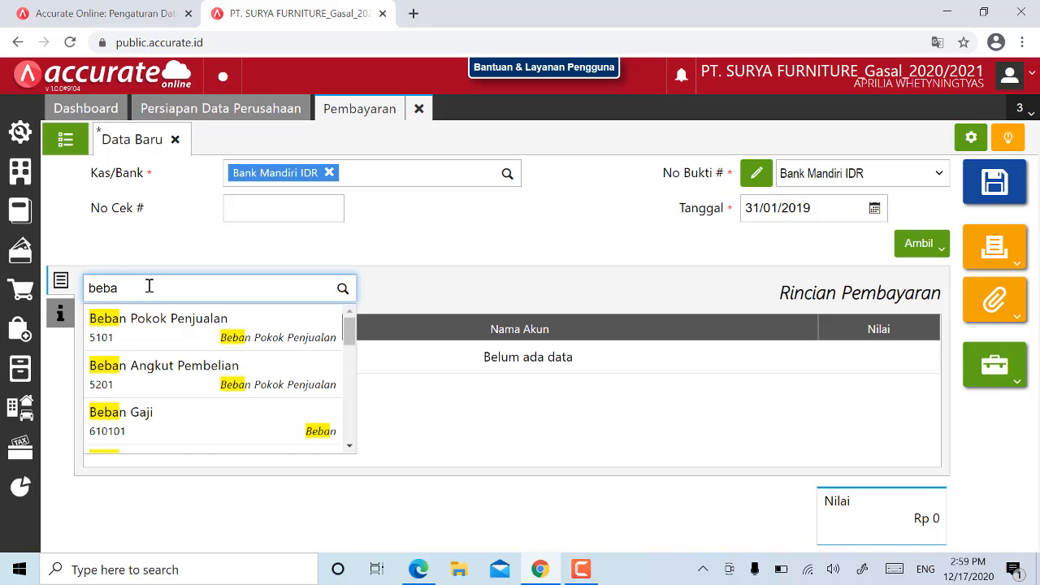
{"action": "scroll", "coordinate": [148, 349], "scroll_direction": "down", "scroll_amount": 2}
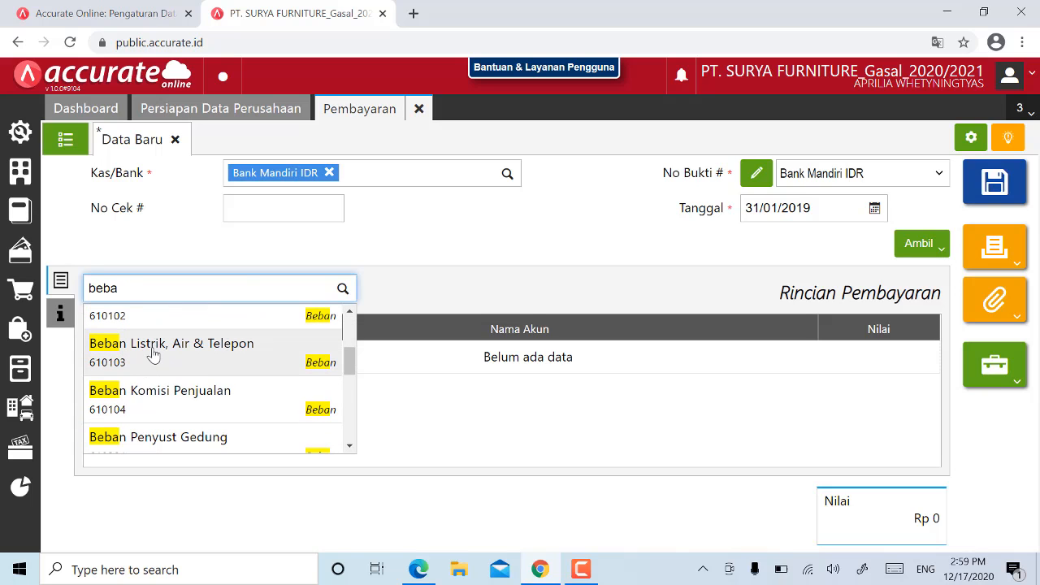
{"action": "left_click", "coordinate": [153, 350]}
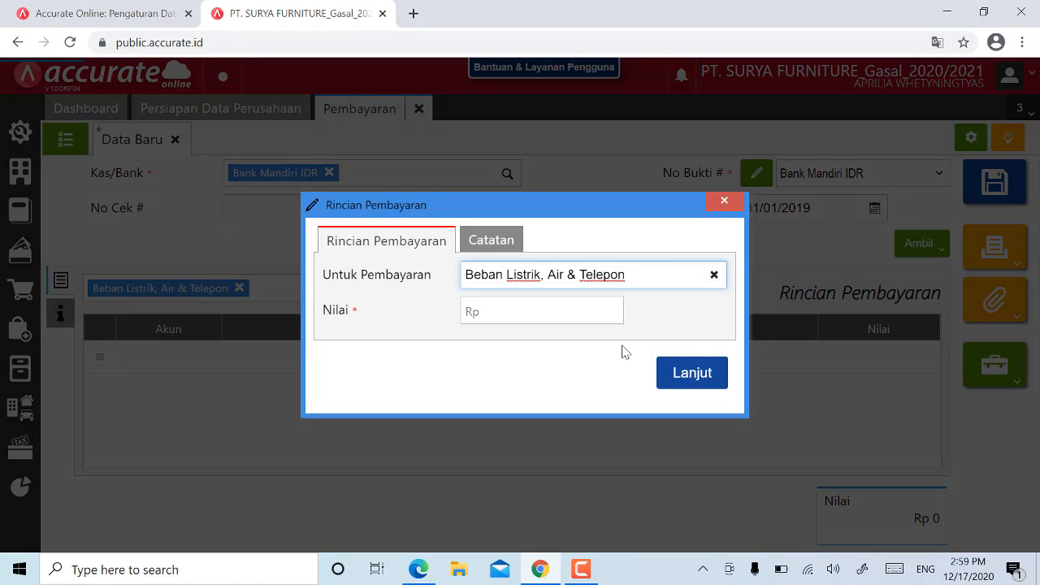
{"action": "left_click", "coordinate": [523, 313]}
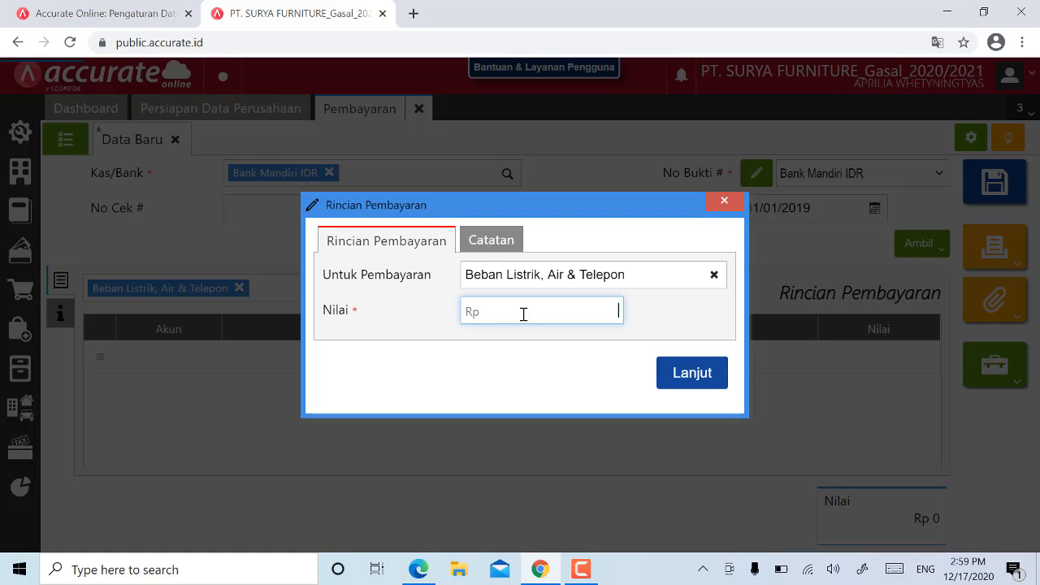
{"action": "type", "text": "1.750.000"}
{"action": "left_click", "coordinate": [674, 380]}
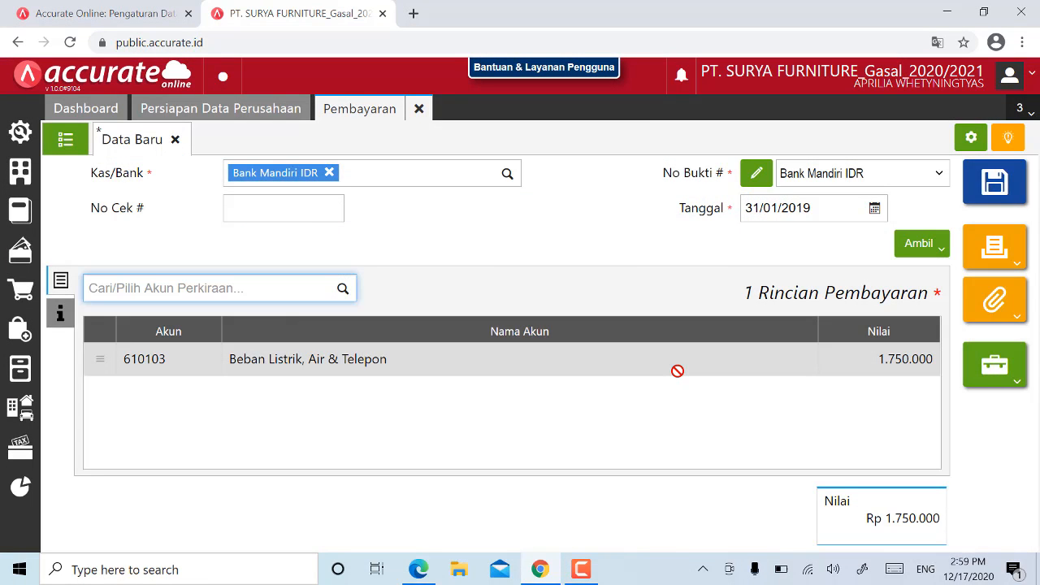
- Enter the payment's Catatan as "Listrik, air, telp Jan 2019"
{"action": "left_click", "coordinate": [60, 317]}
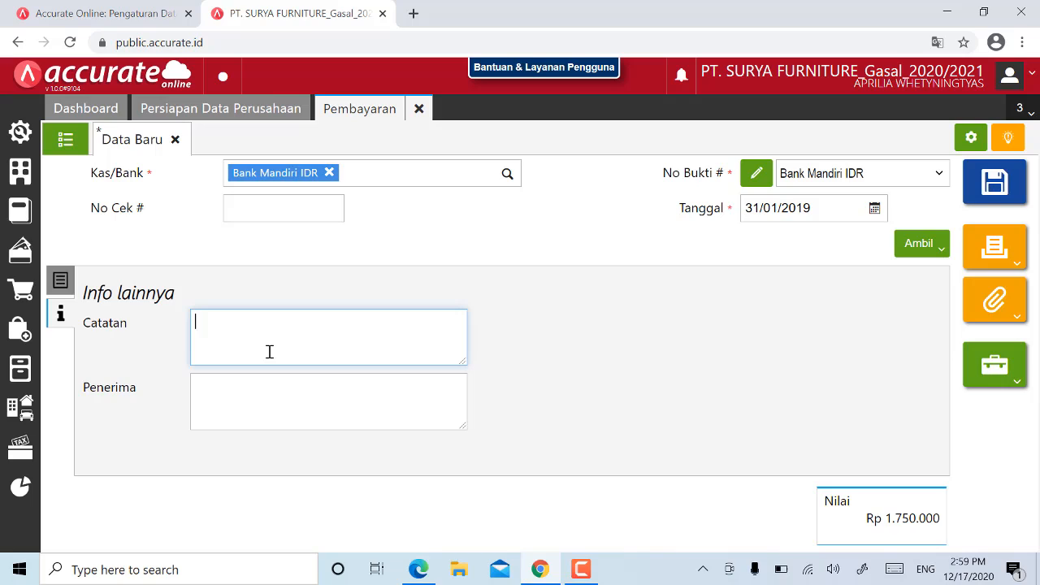
{"action": "type", "text": "Listrik, air, telp "}
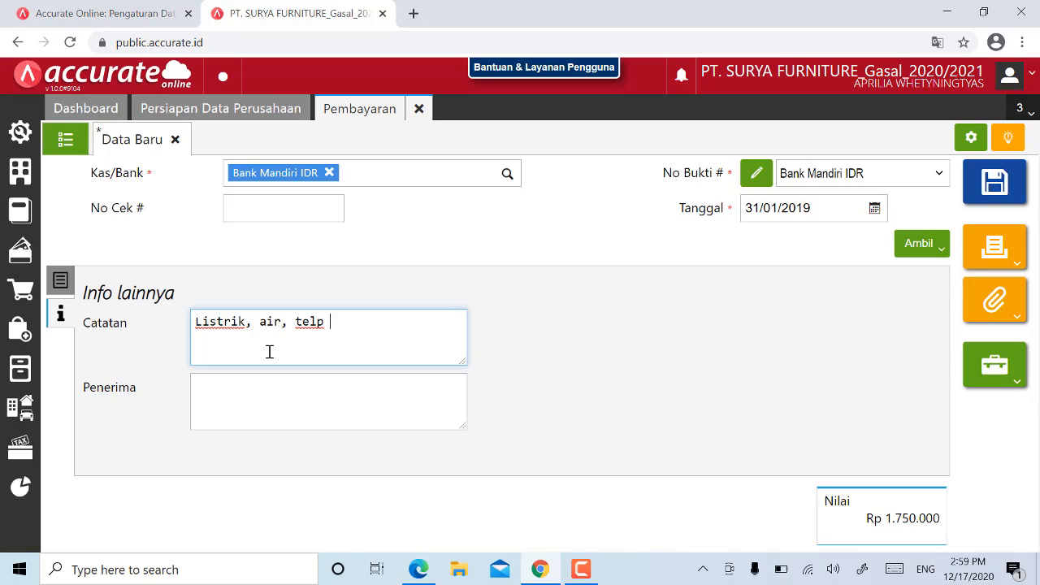
{"action": "type", "text": "Jan 2019"}
- Enter "PLN, PDAM, TELKOM" as the payment's Penerima, then save the payment and close the Pembayaran form
{"action": "left_click", "coordinate": [254, 399]}
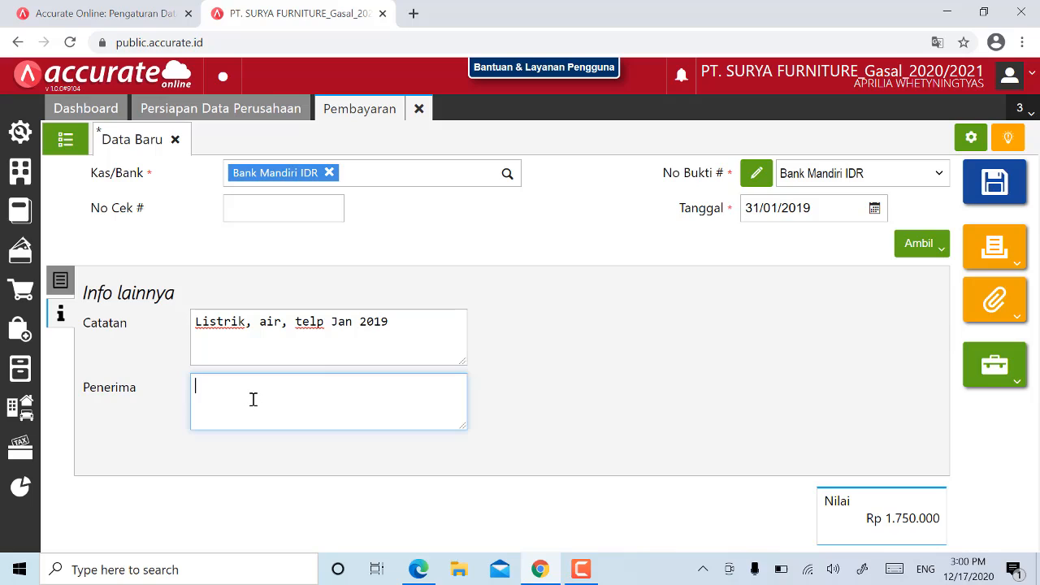
{"action": "type", "text": "PLN, PDAM, TELKOM"}
{"action": "left_click", "coordinate": [1003, 187]}
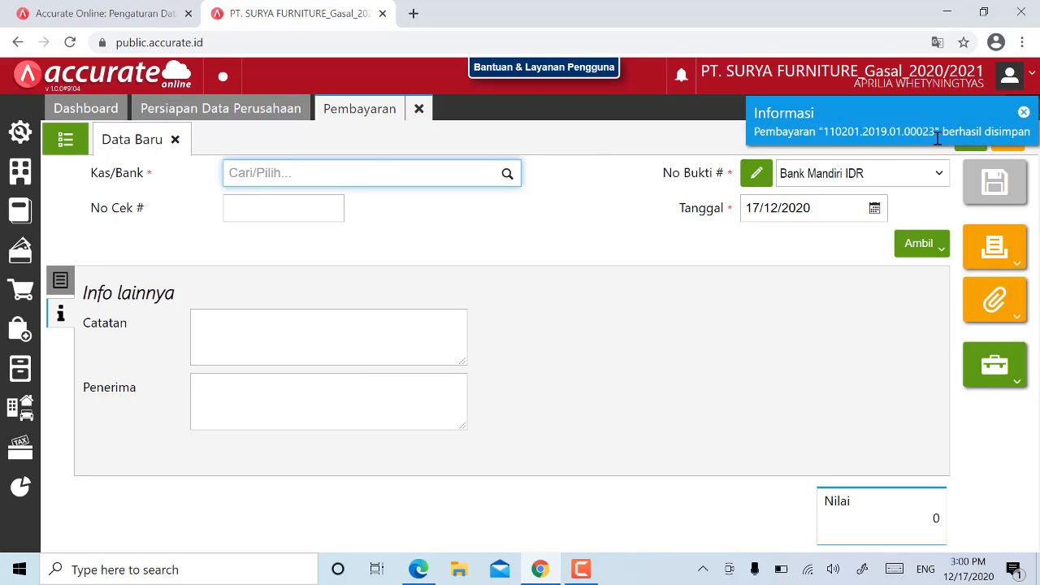
{"action": "left_click", "coordinate": [422, 110]}
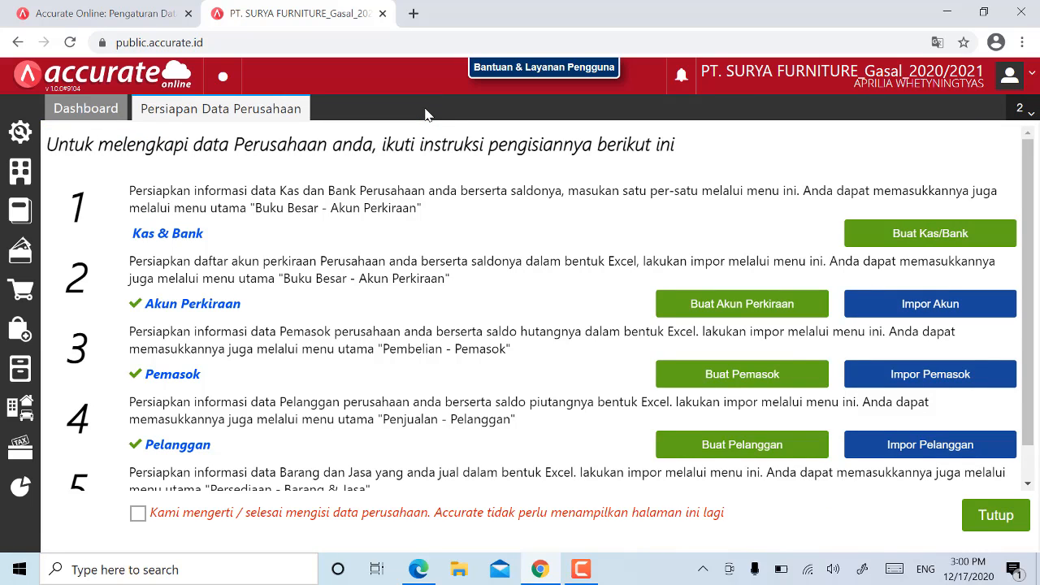
- Switch to the training module PDF in Edge and read the brochure printing (Biaya cetak brosur) payment dated 31 Januari 2019
{"action": "left_click", "coordinate": [438, 579]}
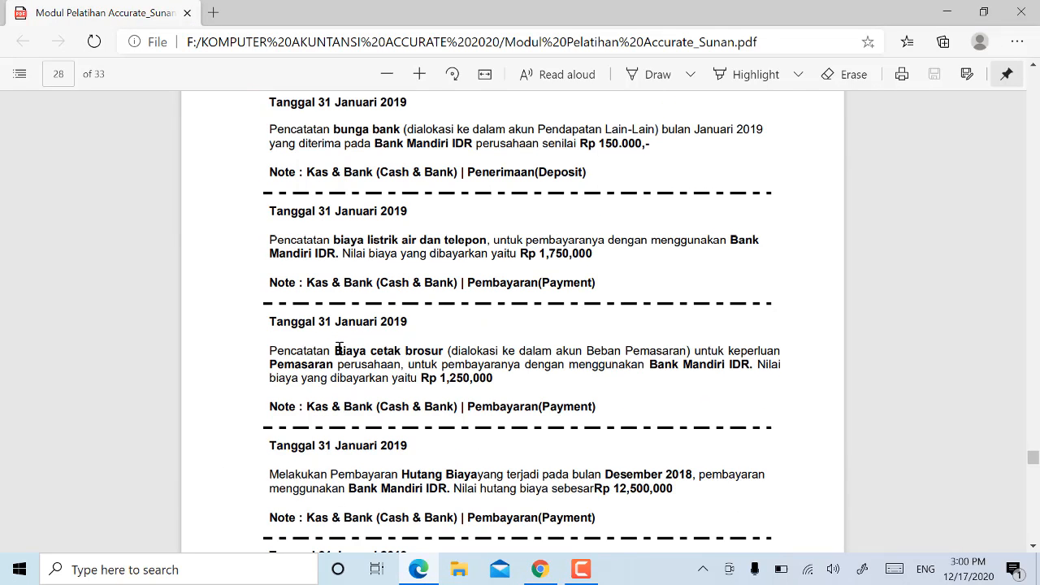
{"action": "scroll", "coordinate": [339, 348], "scroll_direction": "down", "scroll_amount": 1}
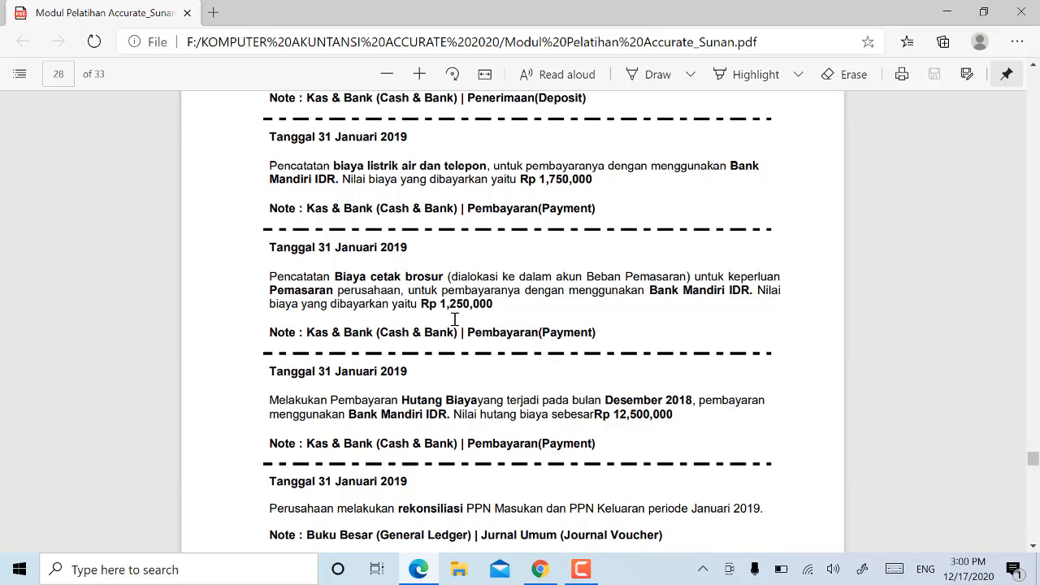
- Switch to Accurate Online in Chrome and start a new Pembayaran from Bank Mandiri IDR dated 31/01/2019
{"action": "left_click", "coordinate": [540, 571]}
{"action": "mouse_move", "coordinate": [26, 257]}
{"action": "left_click", "coordinate": [91, 287]}
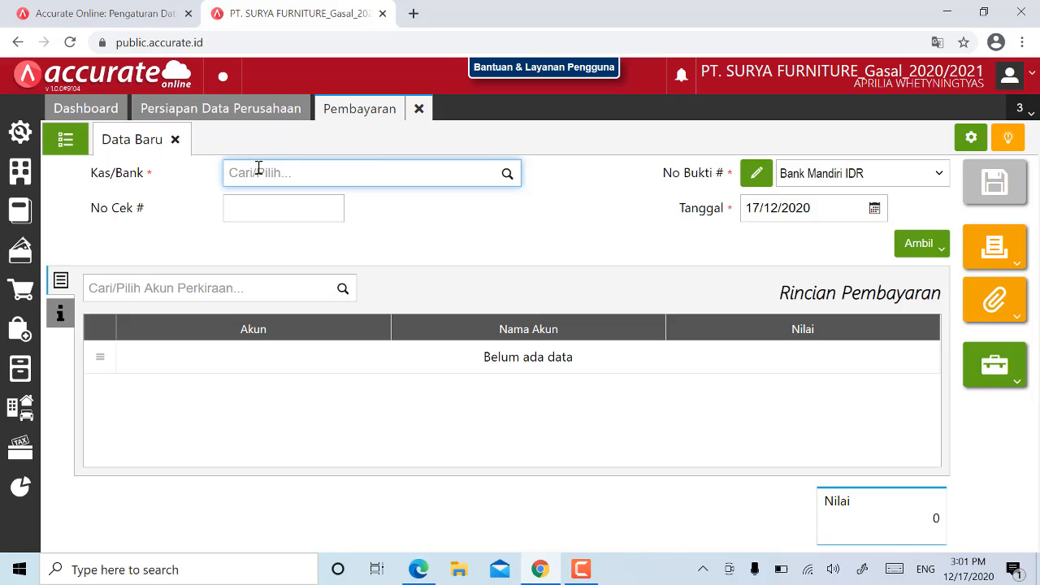
{"action": "type", "text": "MAN"}
{"action": "left_click", "coordinate": [278, 217]}
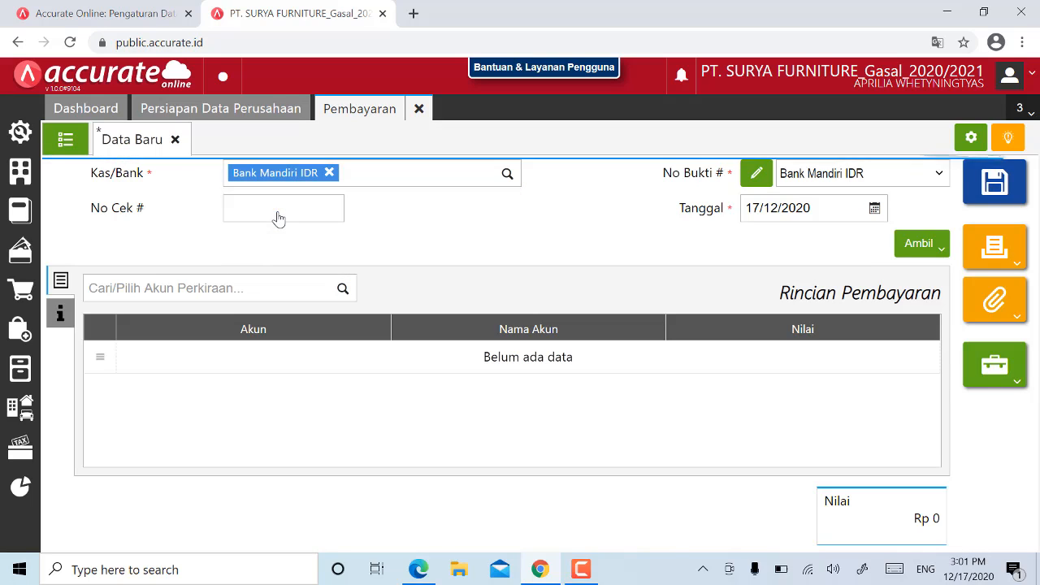
{"action": "left_click", "coordinate": [830, 208]}
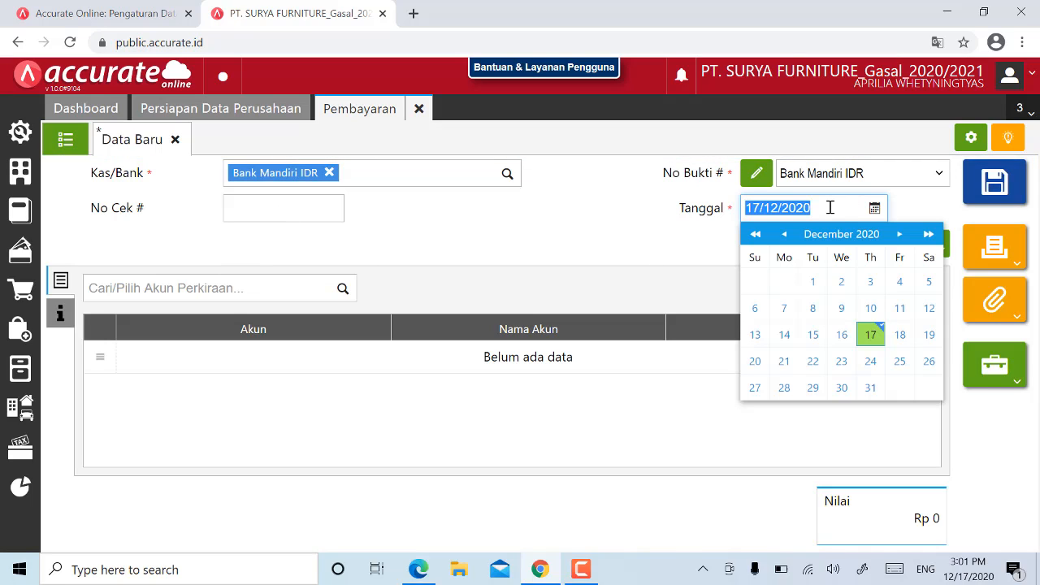
{"action": "type", "text": "31/01/"}
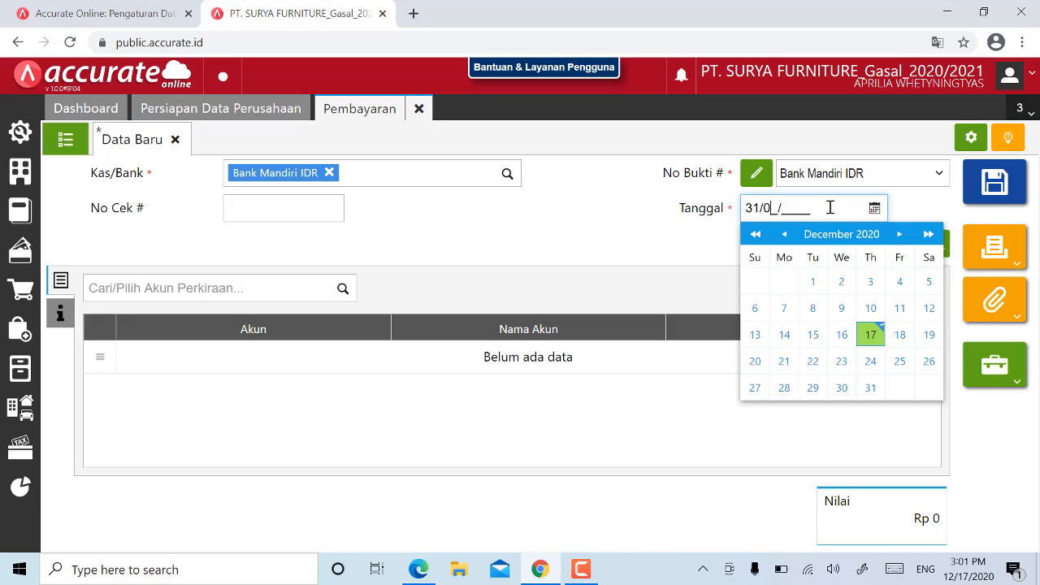
{"action": "type", "text": "2019"}
{"action": "left_click", "coordinate": [549, 253]}
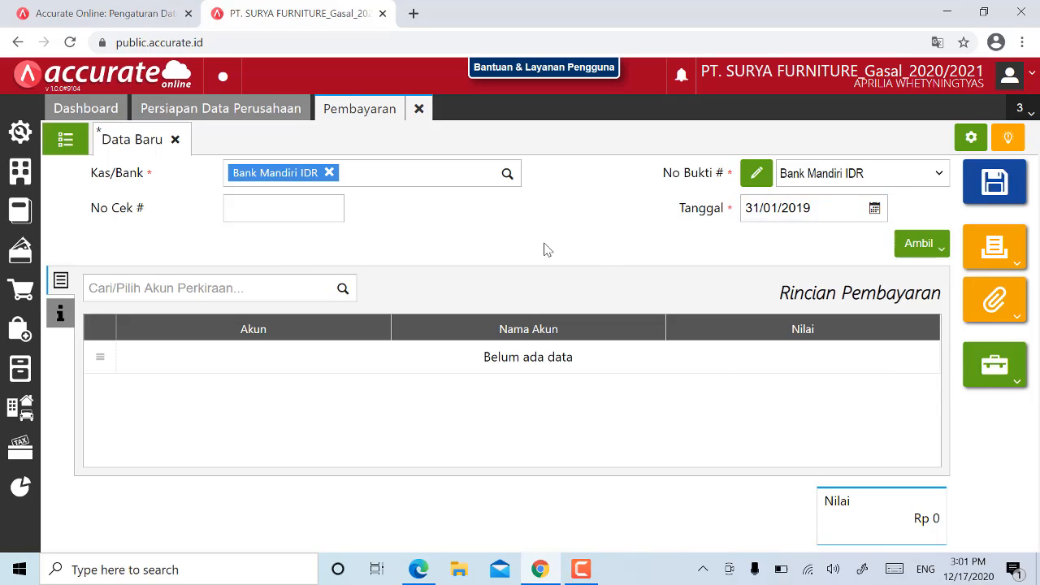
- Add a Beban Pemasaran line with a value of Rp 1.250.000 to the payment
{"action": "left_click", "coordinate": [131, 289]}
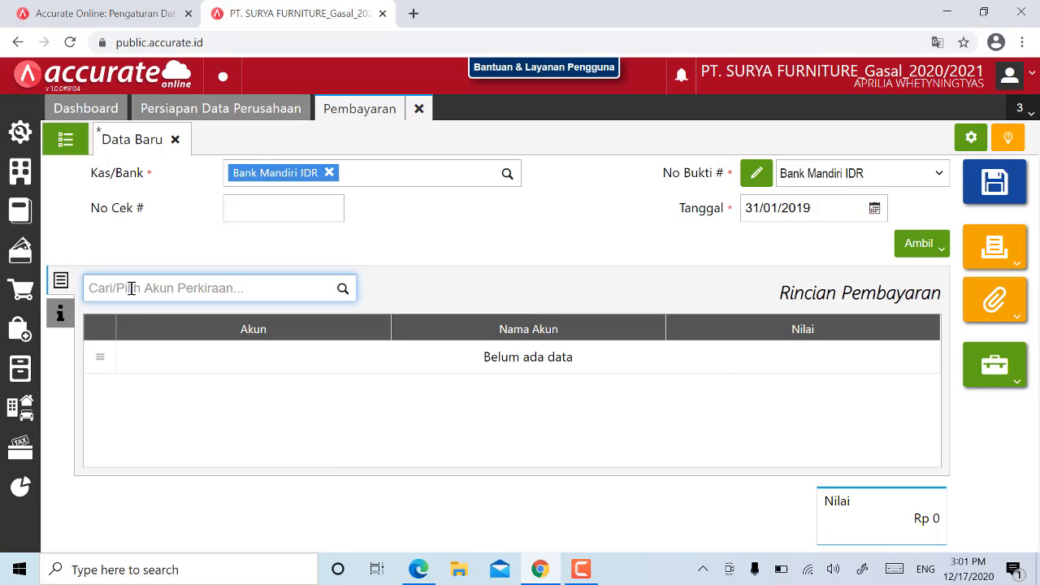
{"action": "type", "text": "BEBA"}
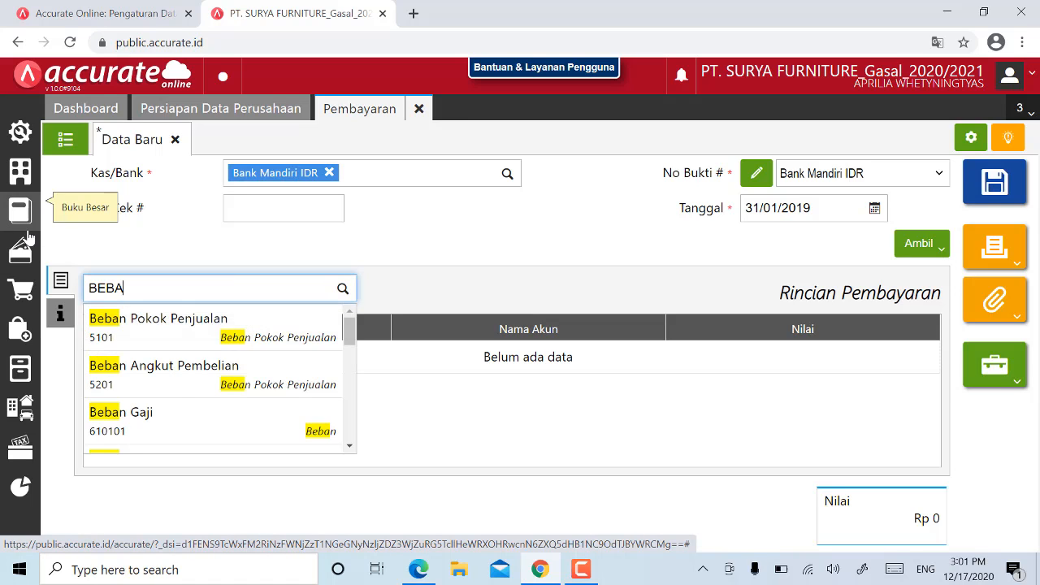
{"action": "scroll", "coordinate": [213, 411], "scroll_direction": "down", "scroll_amount": 3}
{"action": "scroll", "coordinate": [213, 413], "scroll_direction": "down", "scroll_amount": 6}
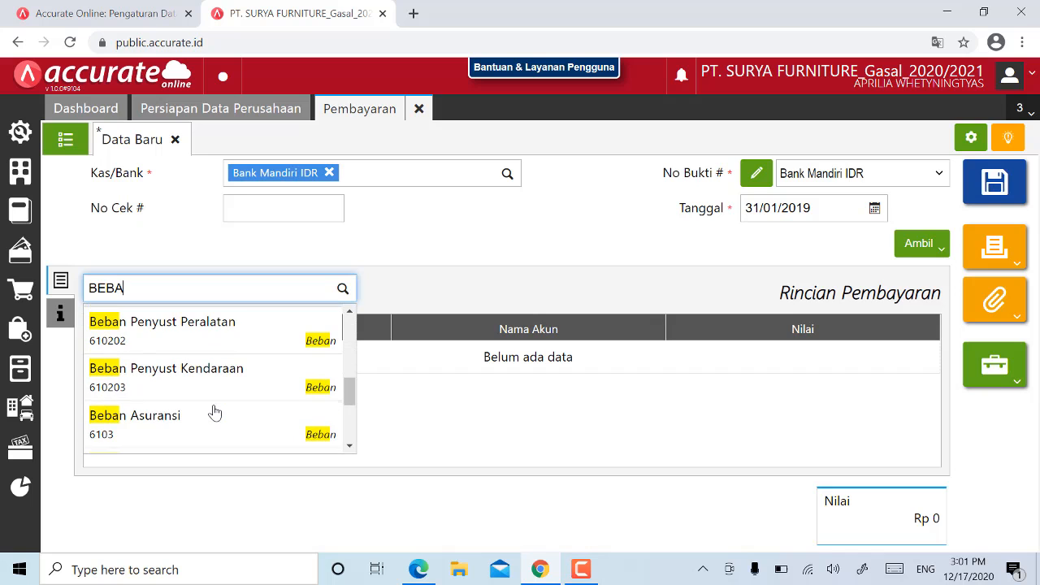
{"action": "scroll", "coordinate": [213, 414], "scroll_direction": "up", "scroll_amount": 2}
{"action": "left_click", "coordinate": [204, 398]}
{"action": "left_click", "coordinate": [529, 310]}
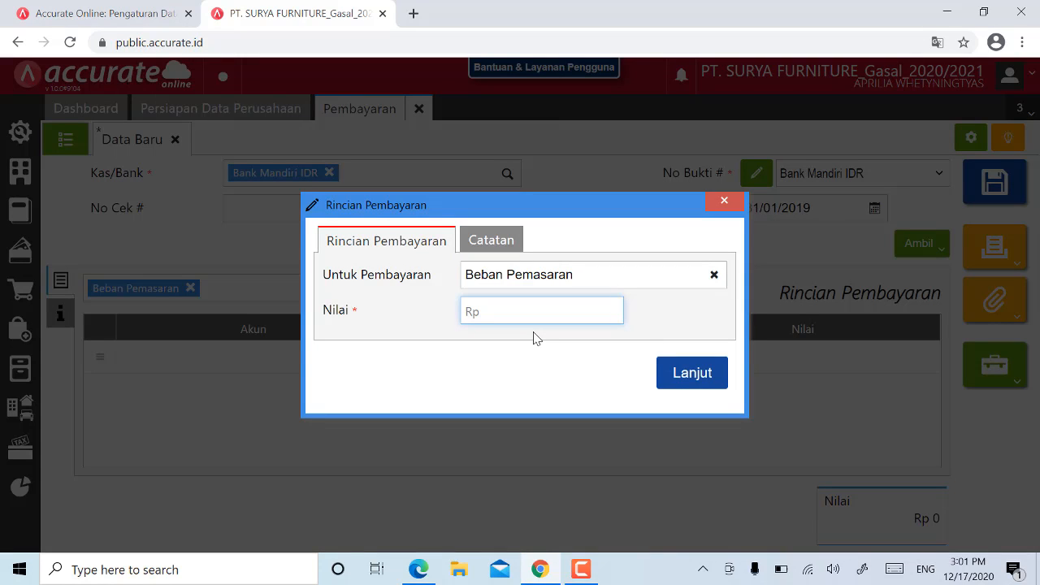
{"action": "type", "text": "1.250.000"}
{"action": "left_click", "coordinate": [688, 378]}
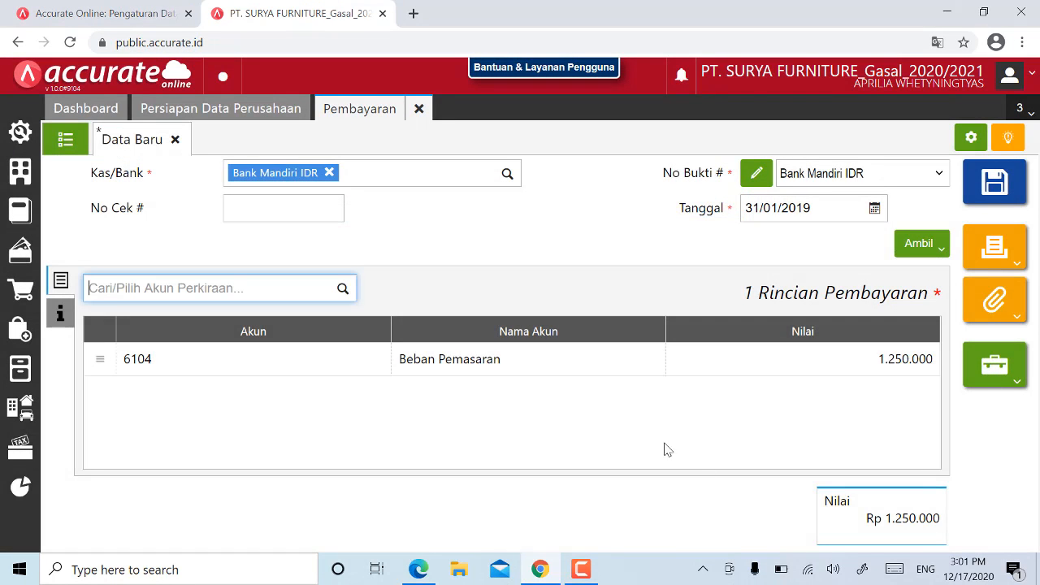
- Enter the payment's Catatan as "Cetak brosur Jan 2019", save the payment and close the Pembayaran form
{"action": "left_click", "coordinate": [59, 324]}
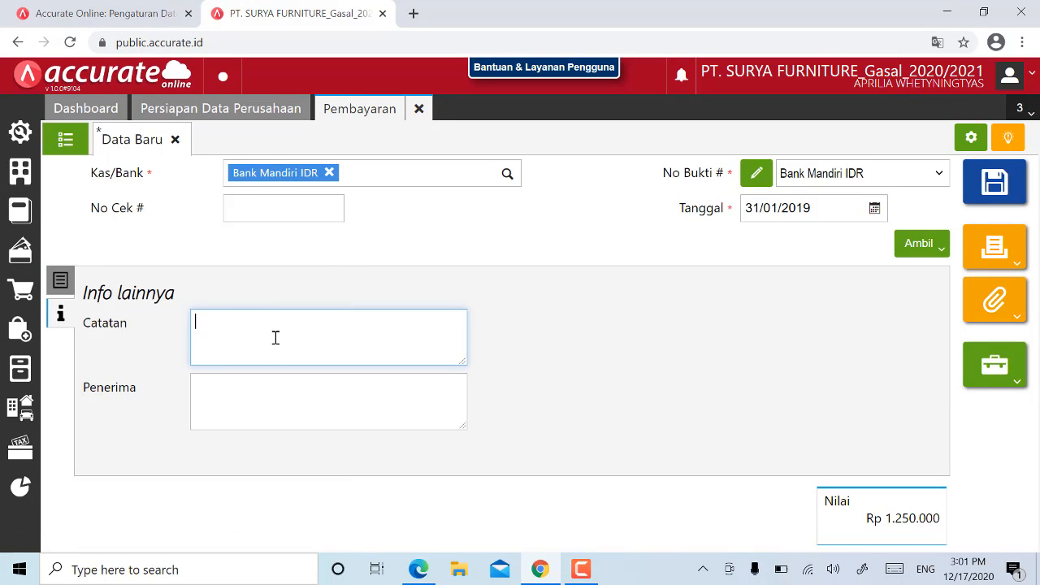
{"action": "type", "text": "Cetak brosur Jan 2019"}
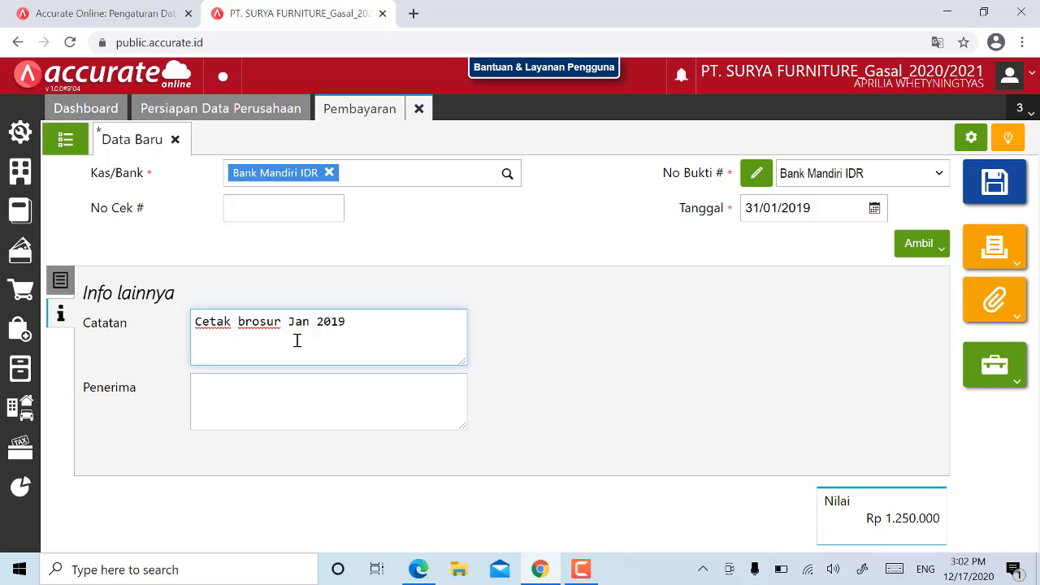
{"action": "left_click", "coordinate": [236, 399]}
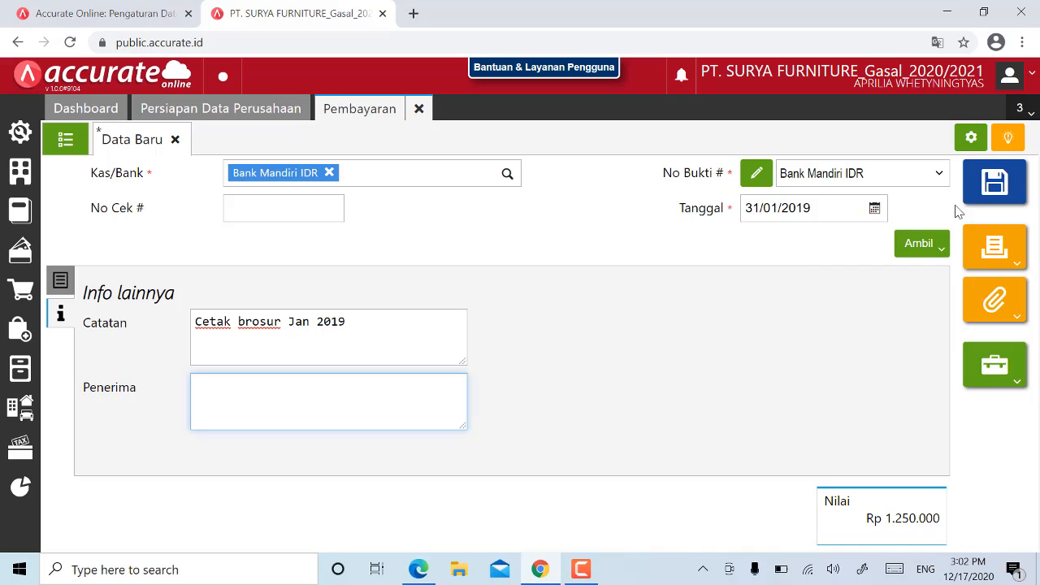
{"action": "left_click", "coordinate": [999, 190]}
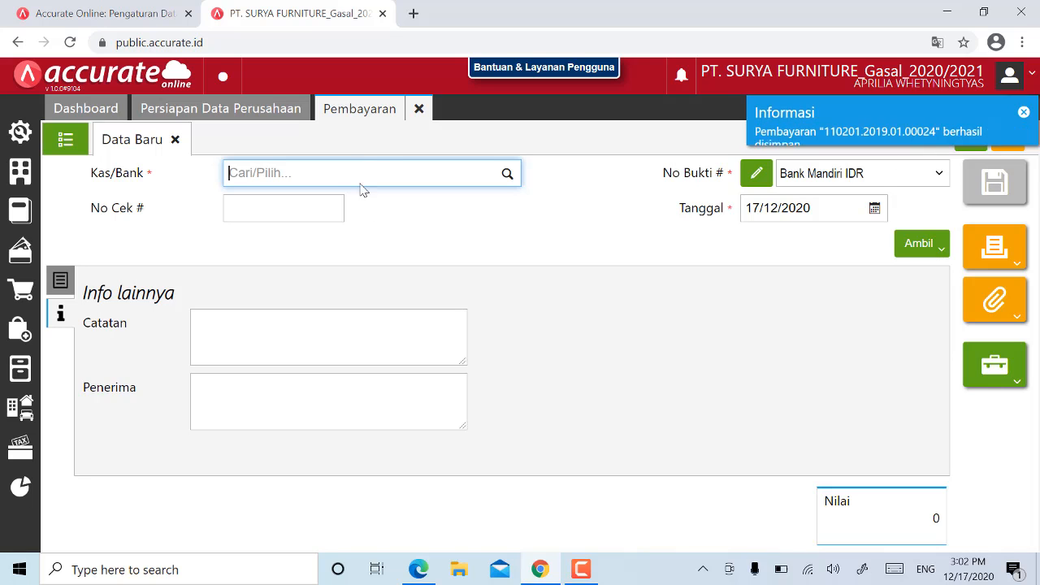
{"action": "left_click", "coordinate": [419, 109]}
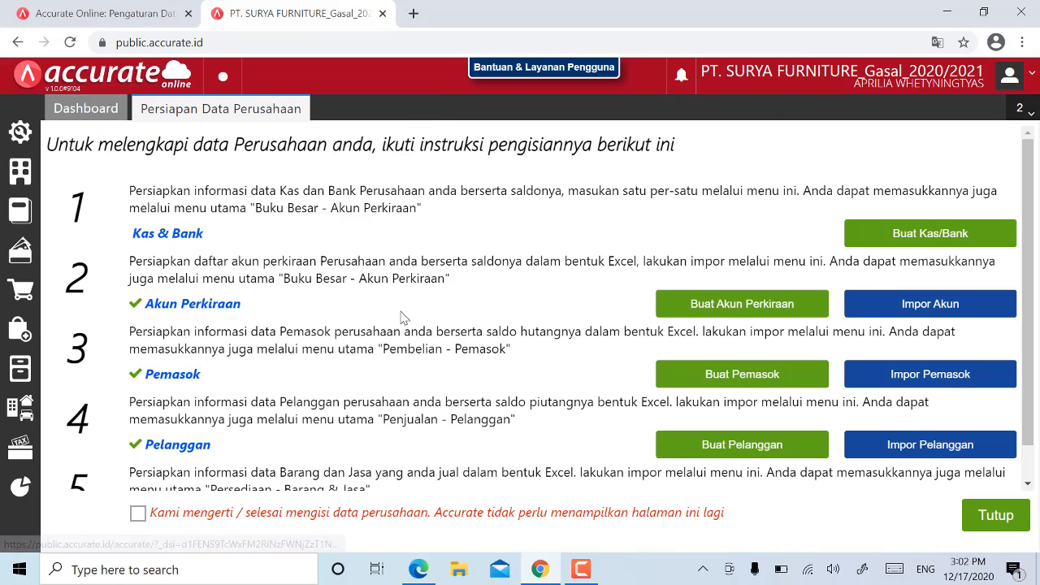
- Read the Hutang Biaya payment in the training module PDF in Edge and open a new Pembayaran form in Accurate Online in Chrome
{"action": "left_click", "coordinate": [418, 569]}
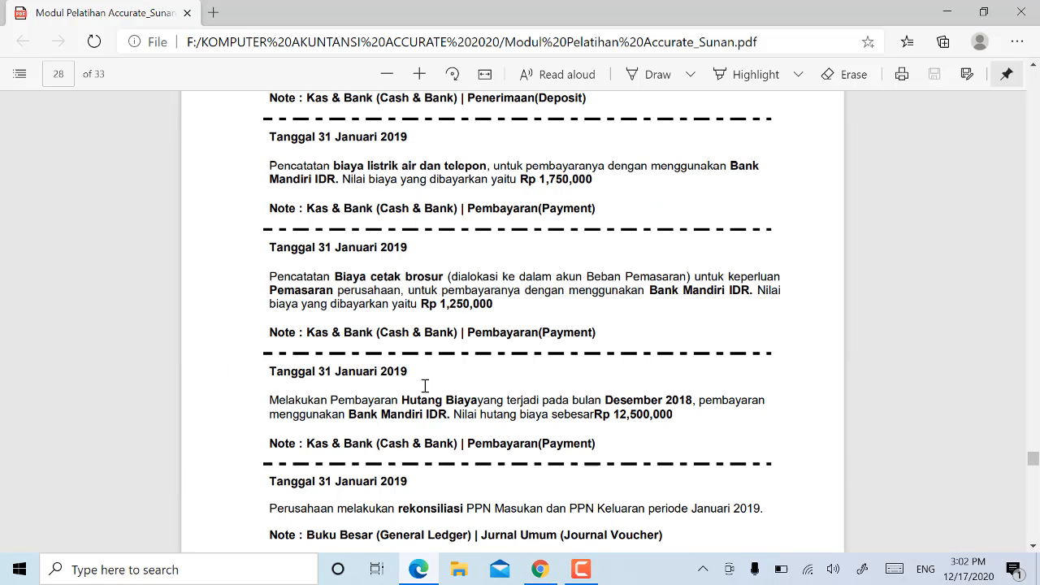
{"action": "scroll", "coordinate": [426, 384], "scroll_direction": "down", "scroll_amount": 2}
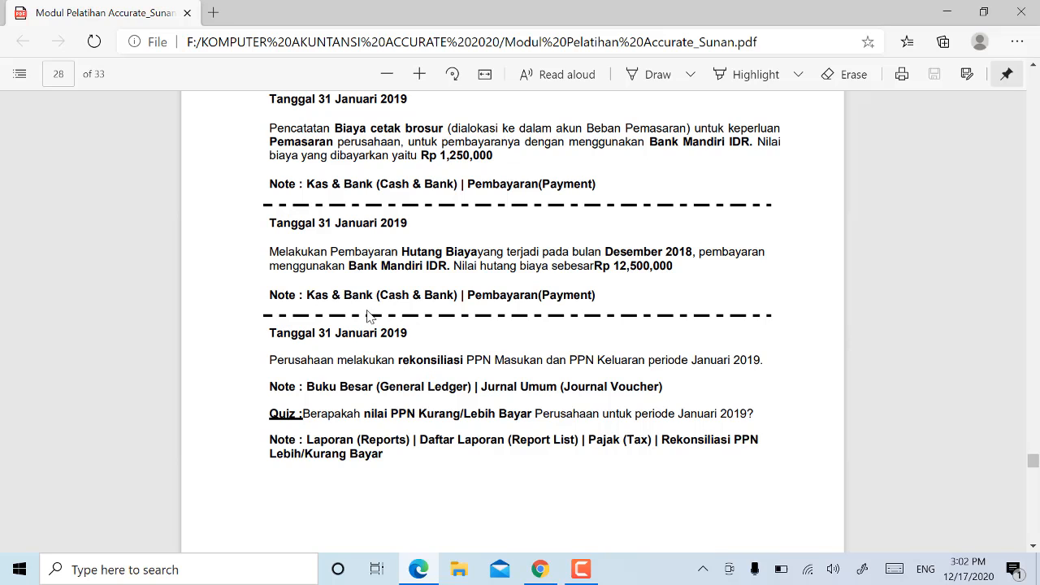
{"action": "left_click", "coordinate": [541, 569]}
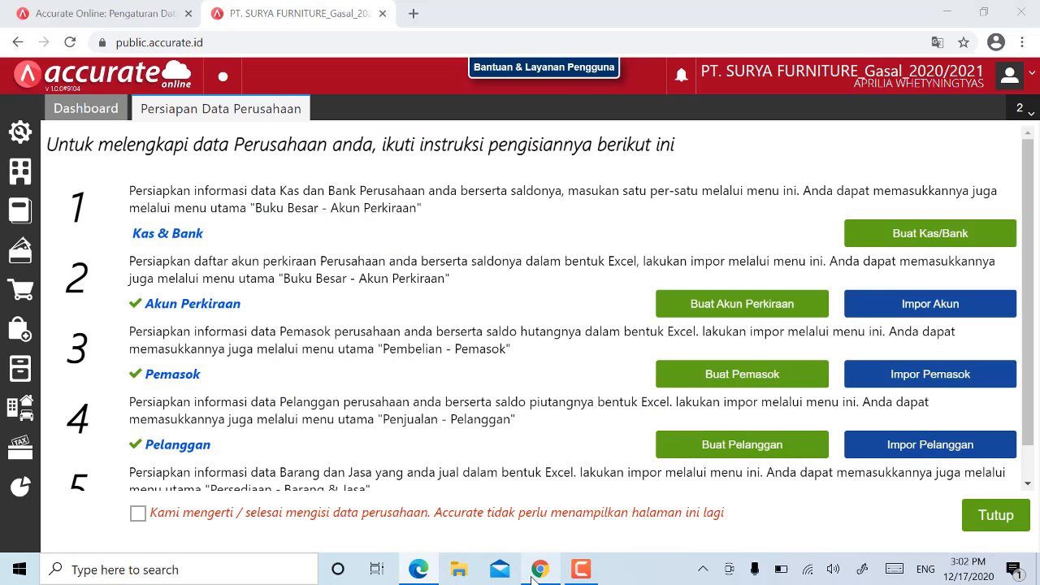
{"action": "left_click", "coordinate": [23, 252]}
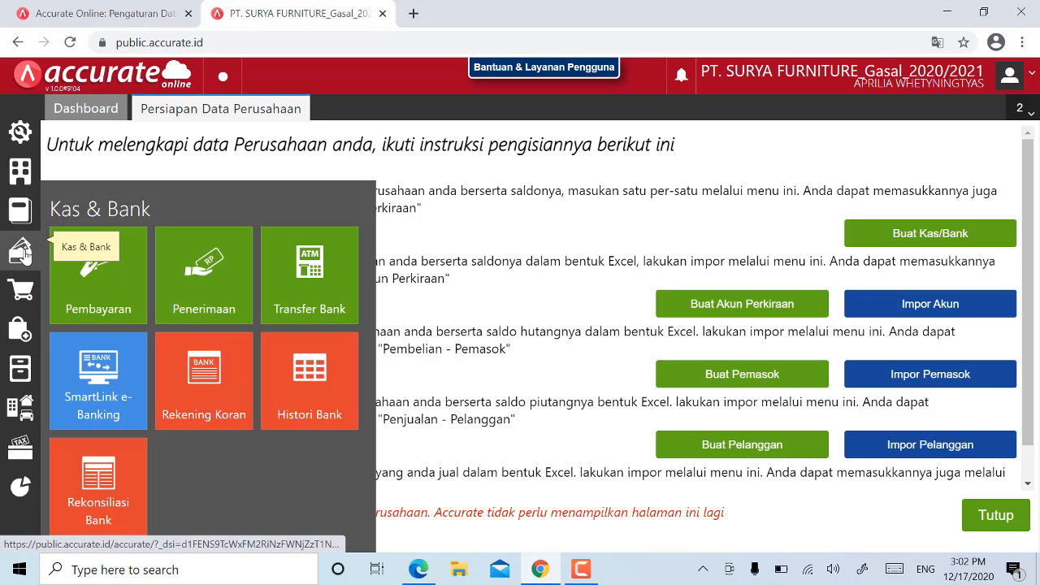
{"action": "left_click", "coordinate": [87, 297]}
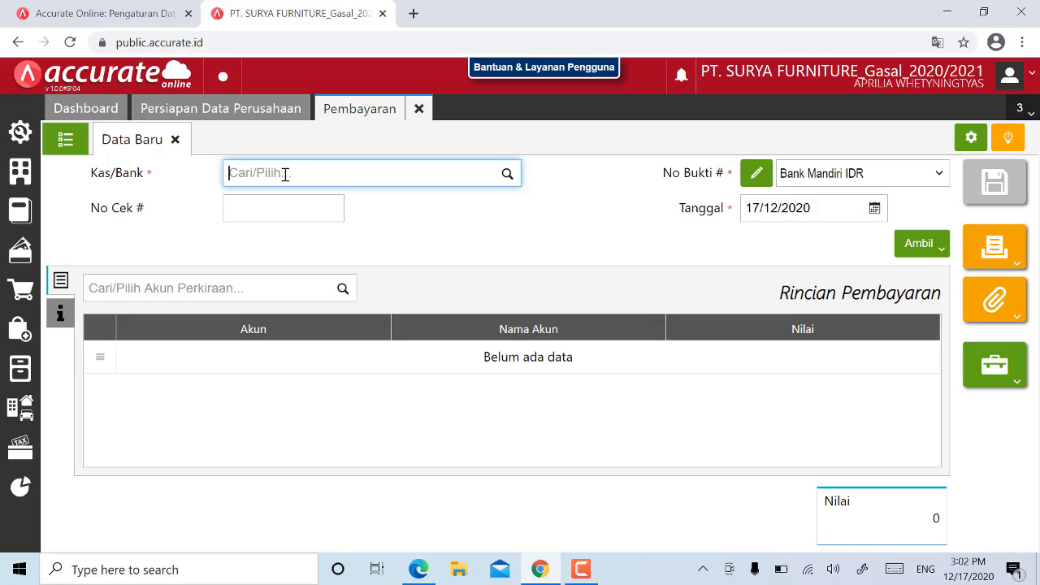
- Set the new payment's Kas/Bank to Bank Mandiri IDR and its Tanggal to 31/01/2019
{"action": "type", "text": "ma"}
{"action": "left_click", "coordinate": [264, 215]}
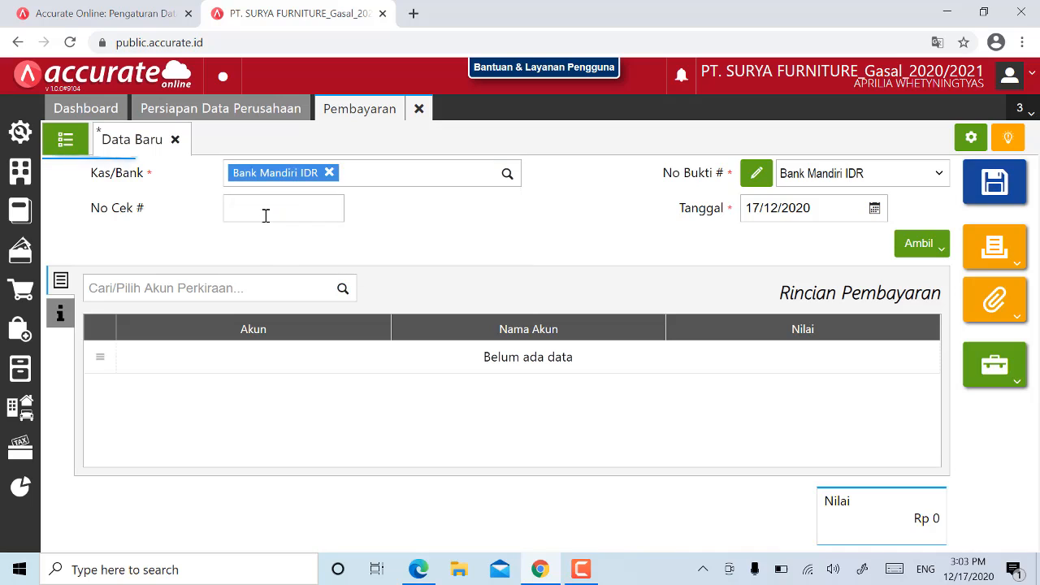
{"action": "left_click", "coordinate": [822, 208]}
{"action": "type", "text": "31/01/2"}
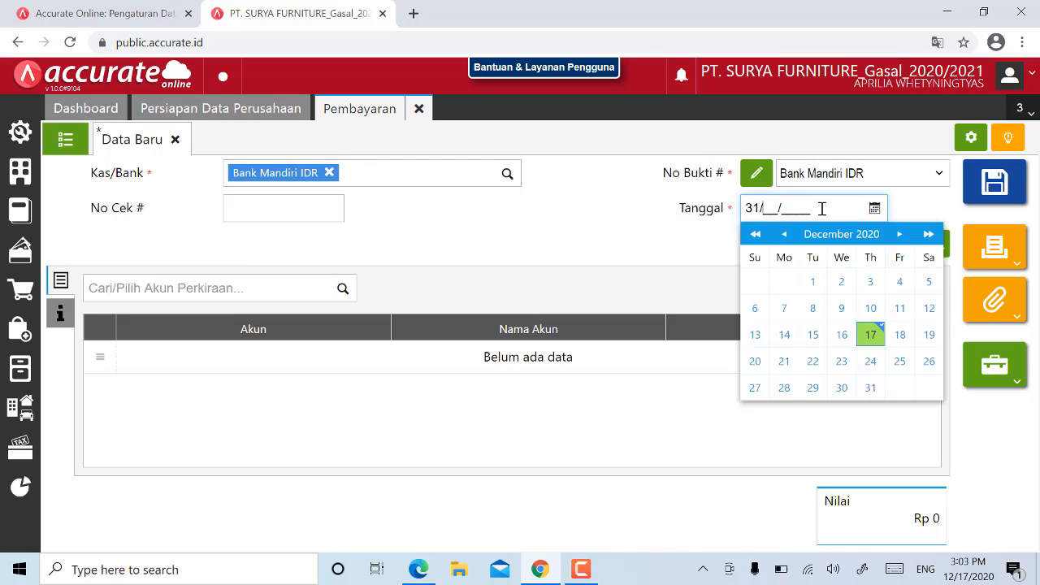
{"action": "type", "text": "019"}
{"action": "left_click", "coordinate": [626, 244]}
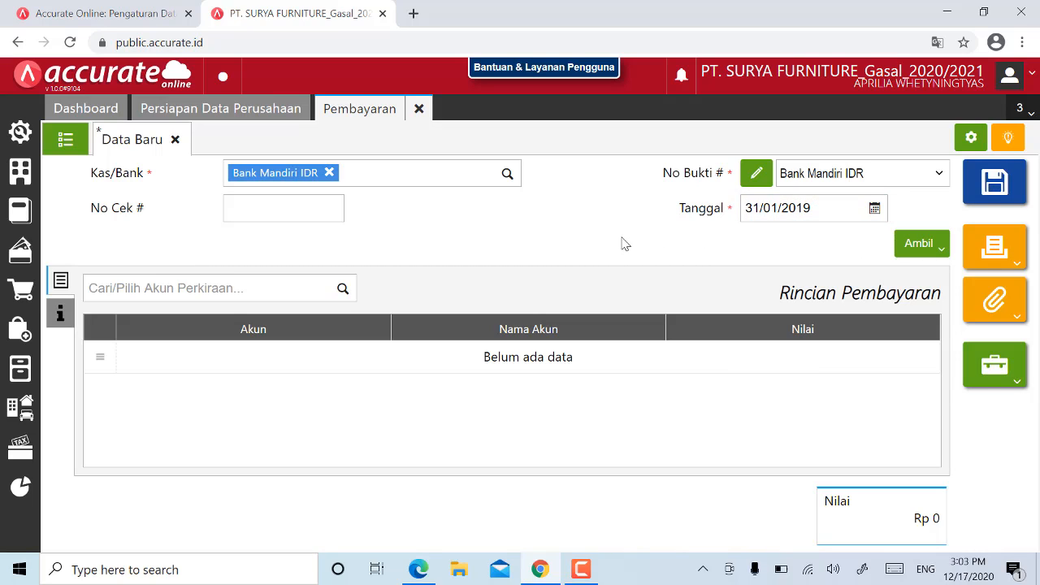
- Add a Hutang Biaya line with a value of Rp 12.500.000 to the payment
{"action": "left_click", "coordinate": [242, 288]}
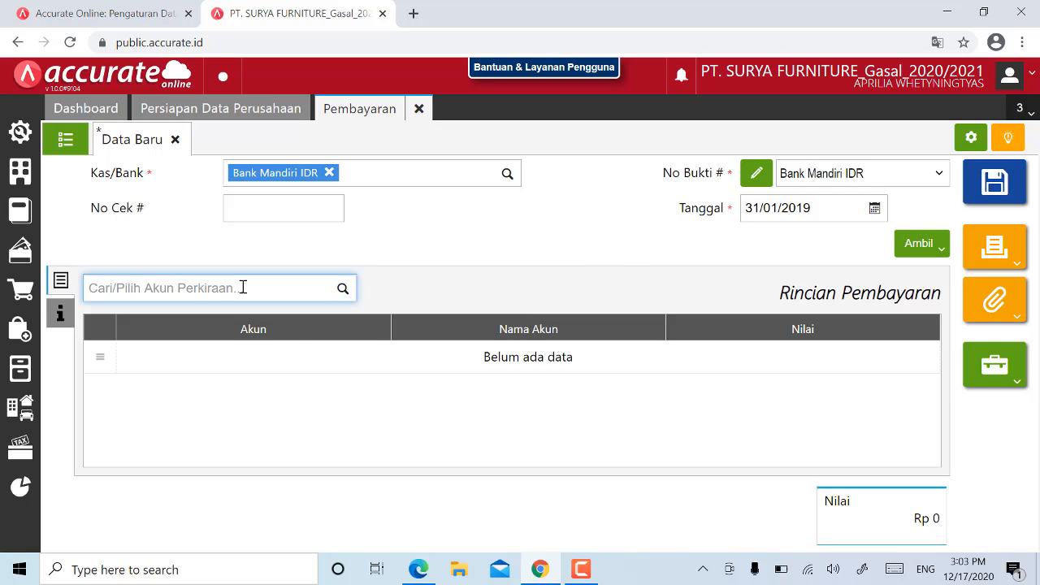
{"action": "type", "text": "hutang"}
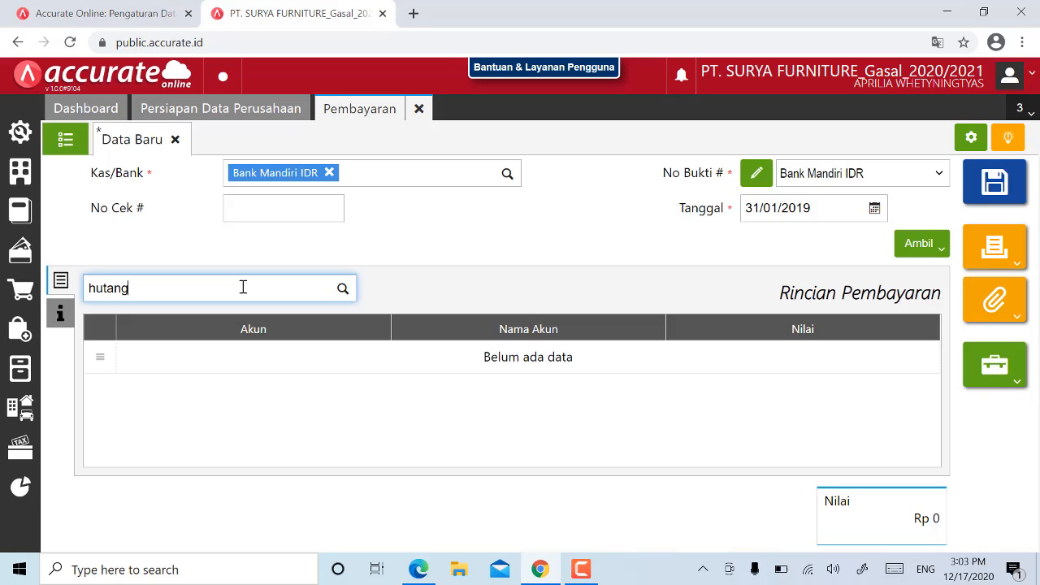
{"action": "left_click", "coordinate": [215, 367]}
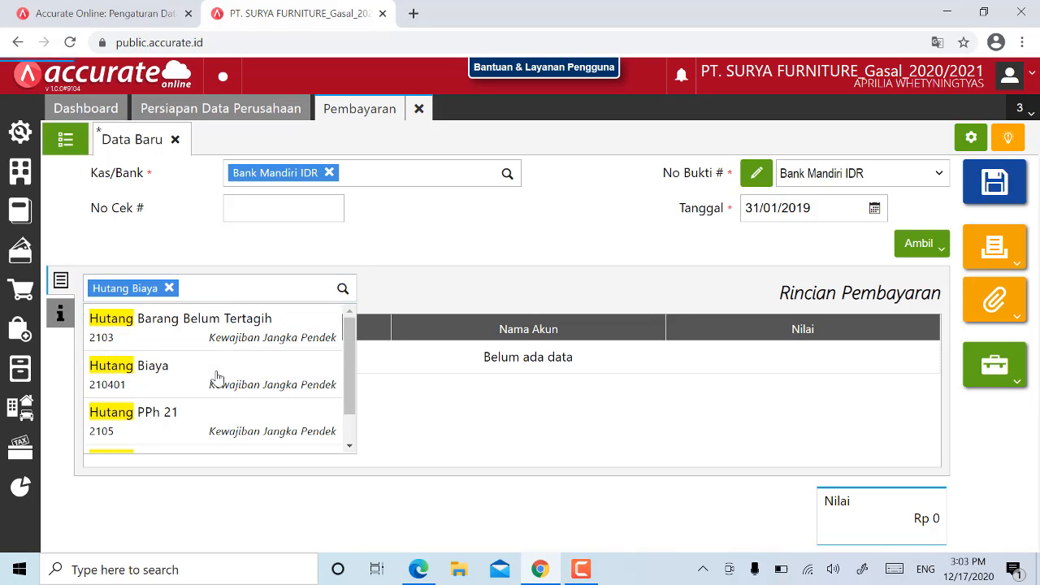
{"action": "left_click", "coordinate": [531, 311]}
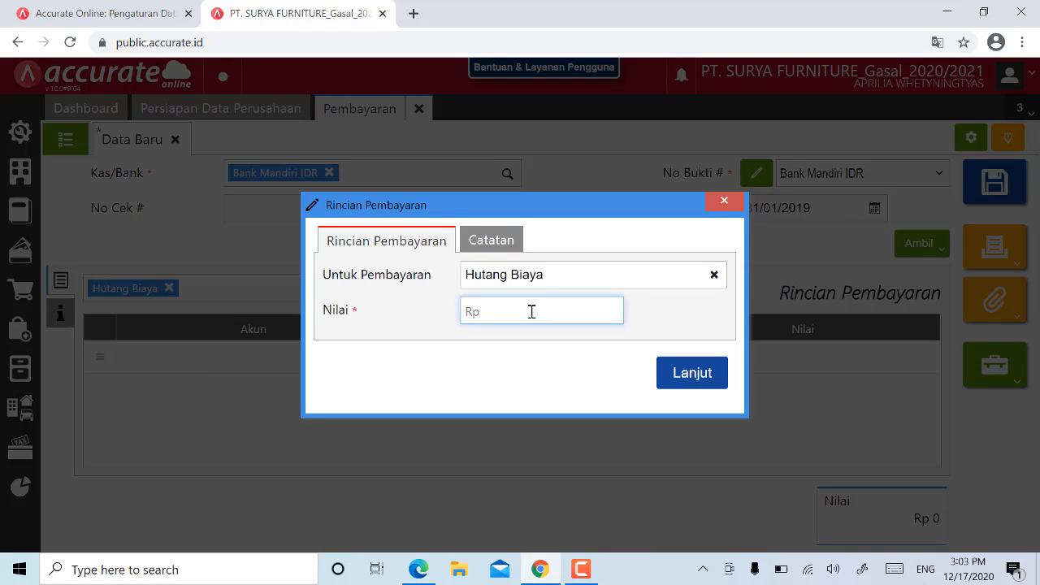
{"action": "type", "text": "12.500.000"}
{"action": "left_click", "coordinate": [694, 380]}
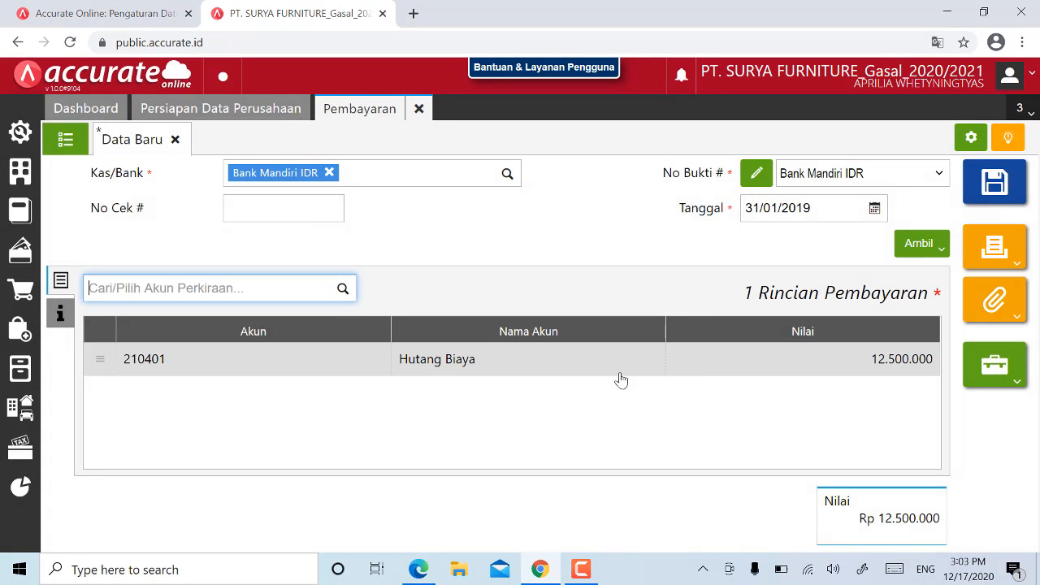
- Enter the payment's Catatan as "hutang biaya Des 2018", save the payment and close the Pembayaran form
{"action": "left_click", "coordinate": [60, 318]}
{"action": "left_click", "coordinate": [220, 327]}
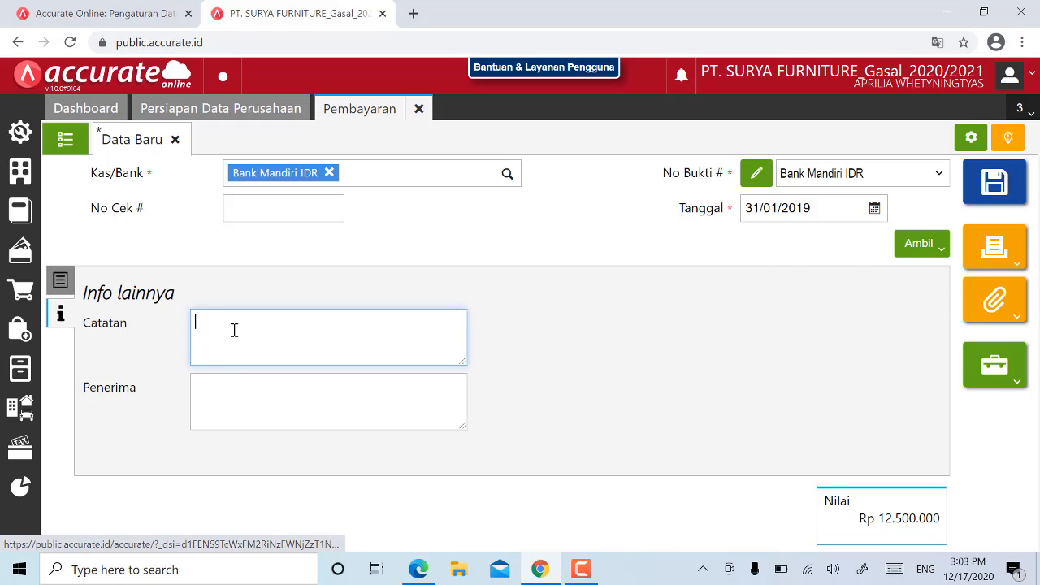
{"action": "type", "text": "hutang biaya"}
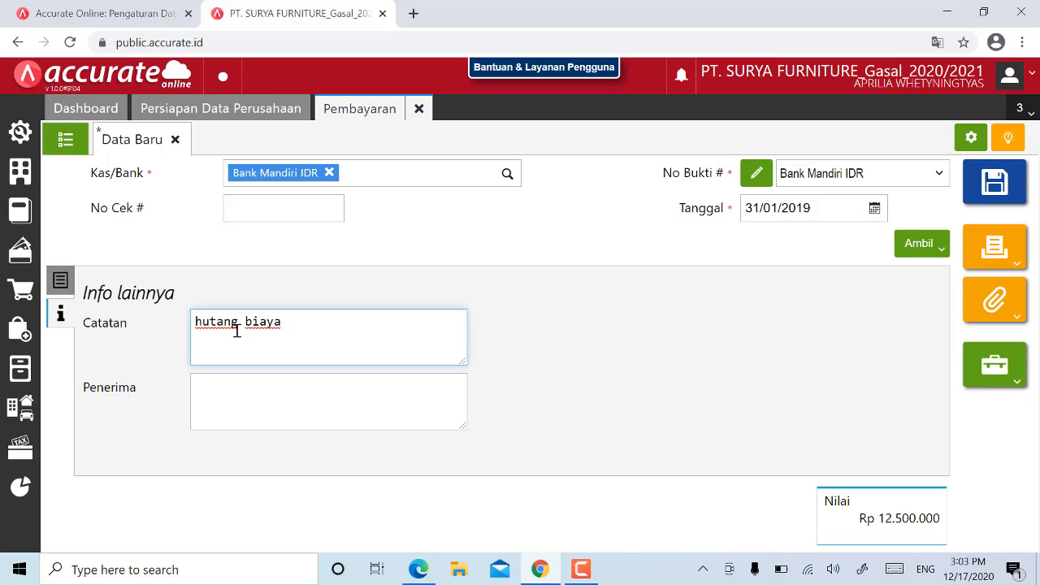
{"action": "type", "text": " Des 2018"}
{"action": "left_click", "coordinate": [230, 413]}
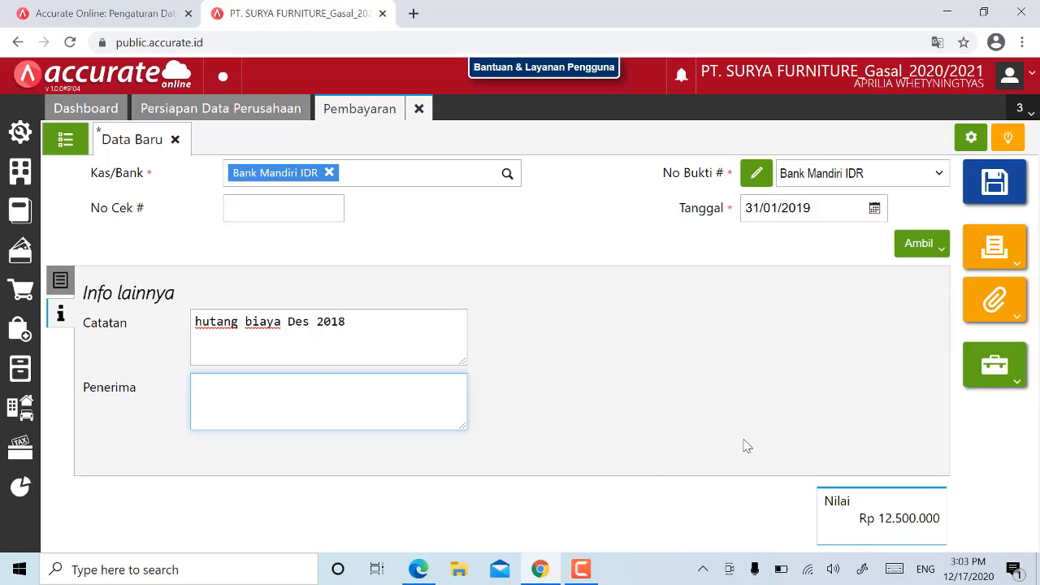
{"action": "left_click", "coordinate": [993, 184]}
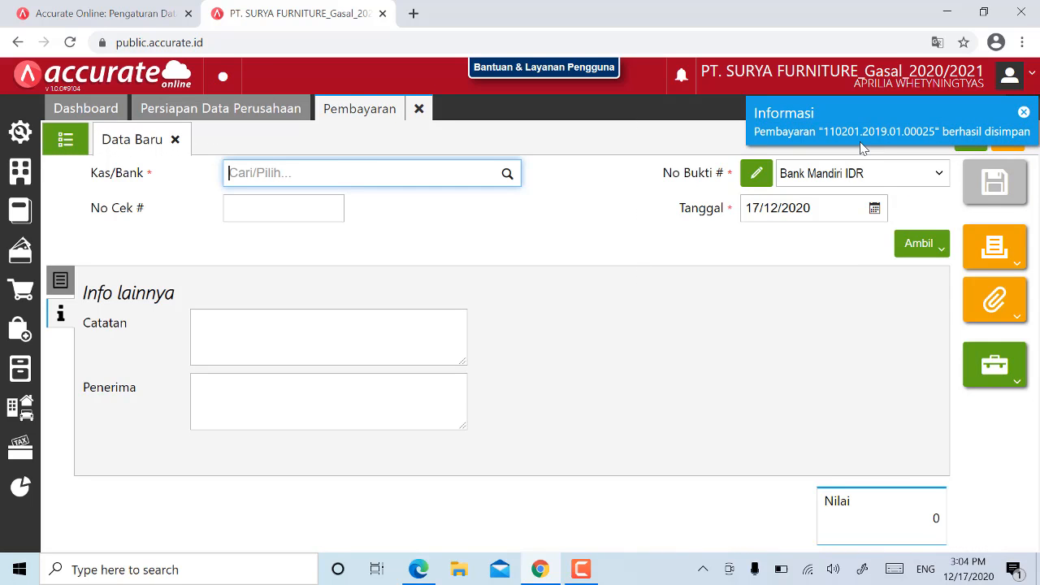
{"action": "left_click", "coordinate": [418, 108]}
- Read the PPN reconciliation task in the training module PDF in Edge and open the Daftar Laporan in Accurate Online in Chrome
{"action": "left_click", "coordinate": [418, 569]}
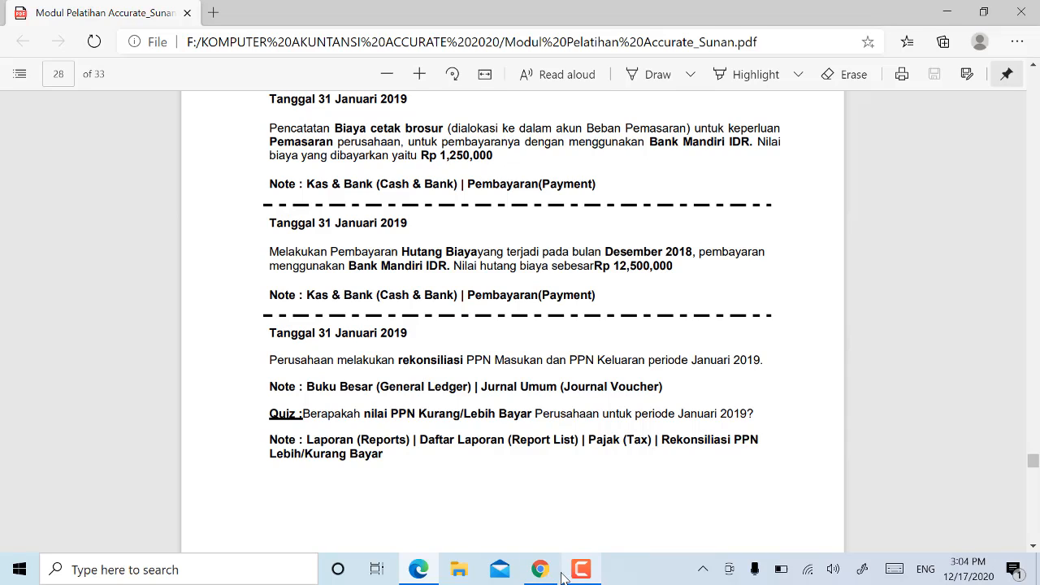
{"action": "left_click", "coordinate": [536, 559]}
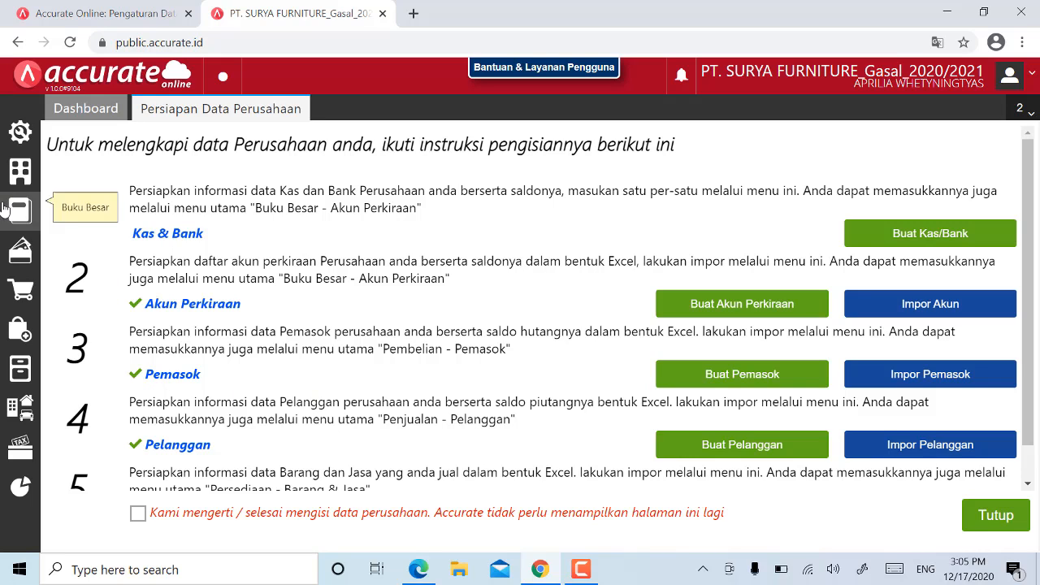
{"action": "left_click", "coordinate": [24, 488]}
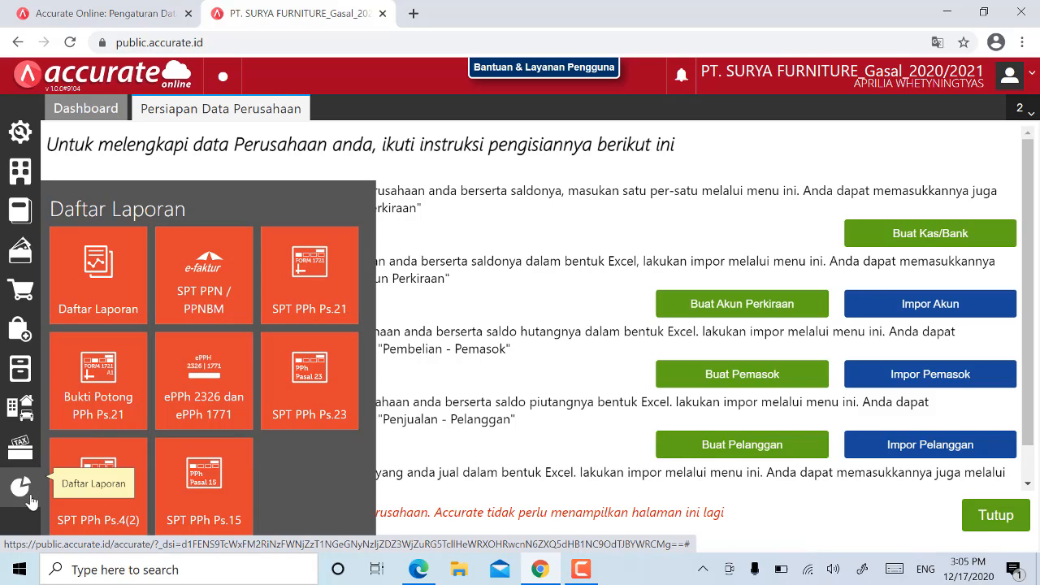
{"action": "left_click", "coordinate": [20, 486]}
{"action": "left_click", "coordinate": [21, 486]}
{"action": "left_click", "coordinate": [114, 274]}
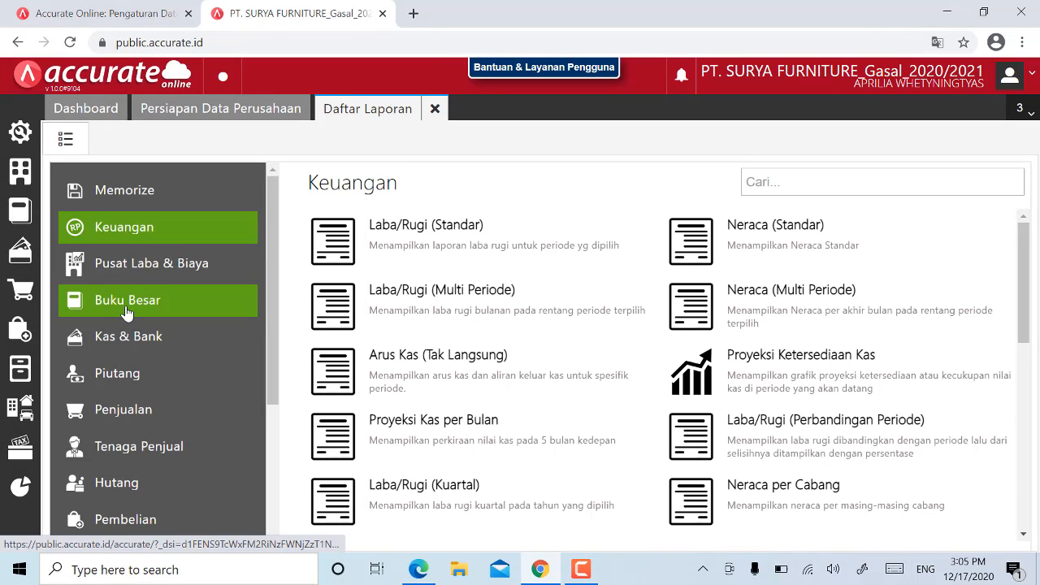
- Open the parameters of the Rekonsiliasi PPN Lebih/Kurang Bayar report from the Pajak category
{"action": "scroll", "coordinate": [128, 313], "scroll_direction": "down", "scroll_amount": 3}
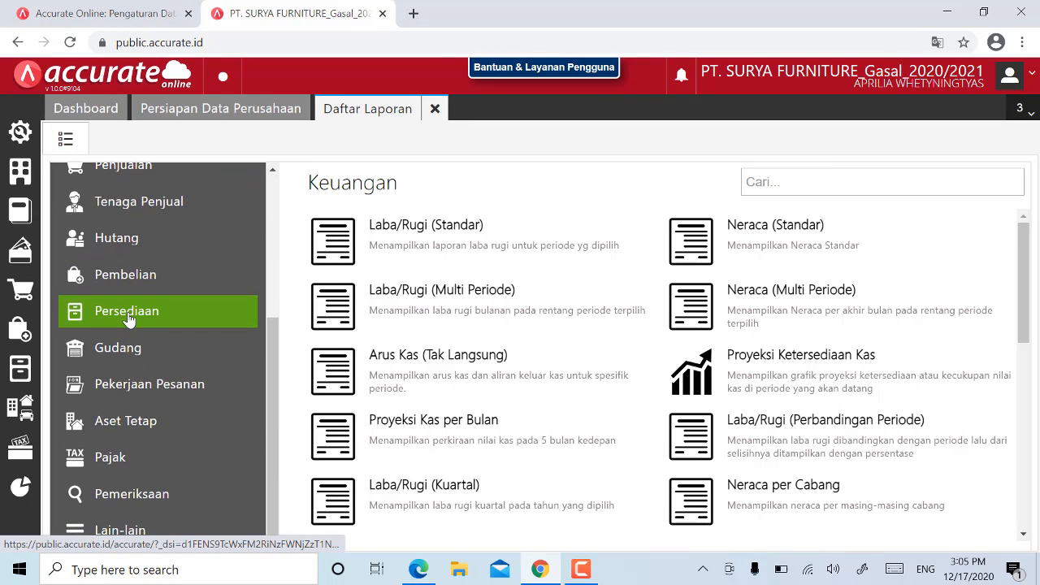
{"action": "left_click", "coordinate": [157, 465]}
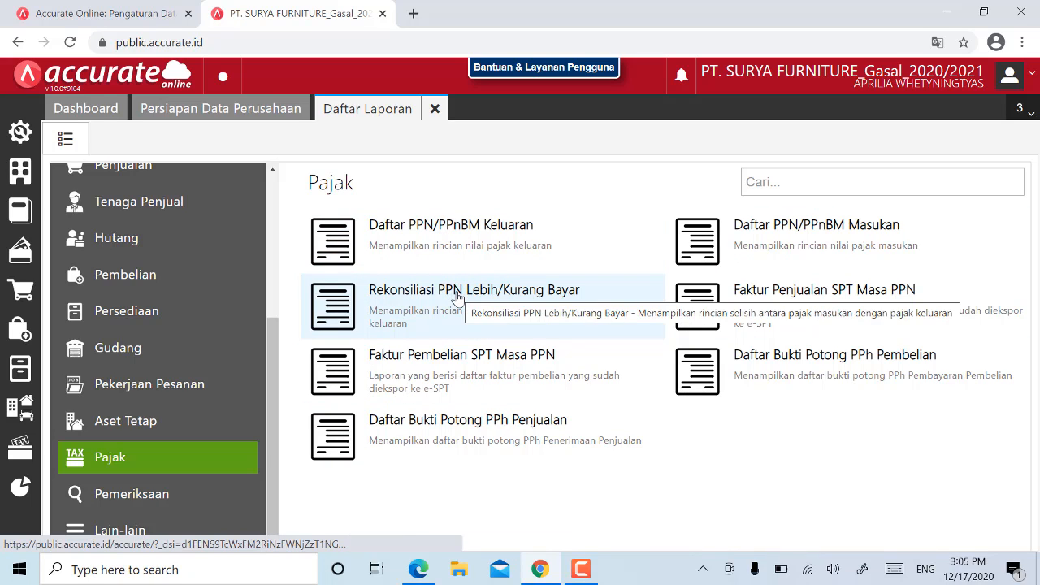
{"action": "left_click", "coordinate": [383, 302]}
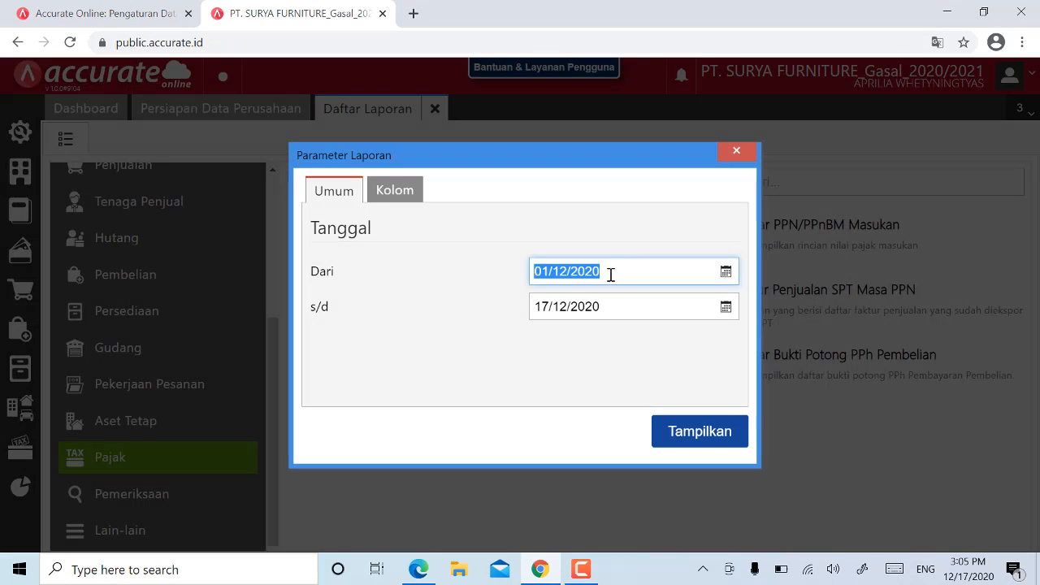
- Set the report period from 01/01/2019 to 31/01/2019 and display the report
{"action": "type", "text": "1_/__/____"}
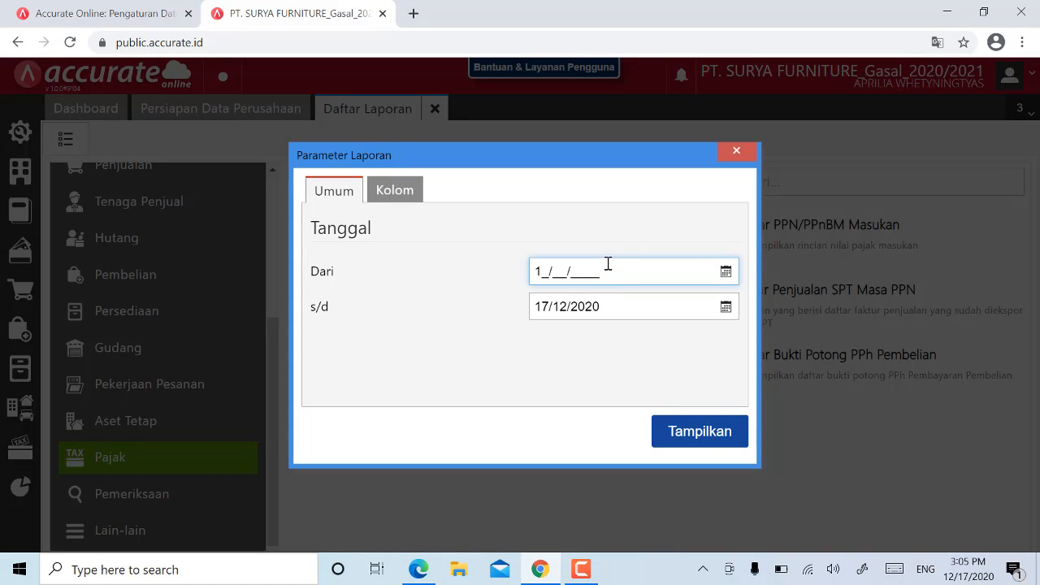
{"action": "key", "text": "BackSpace"}
{"action": "type", "text": "01/01/2019"}
{"action": "left_click", "coordinate": [604, 308]}
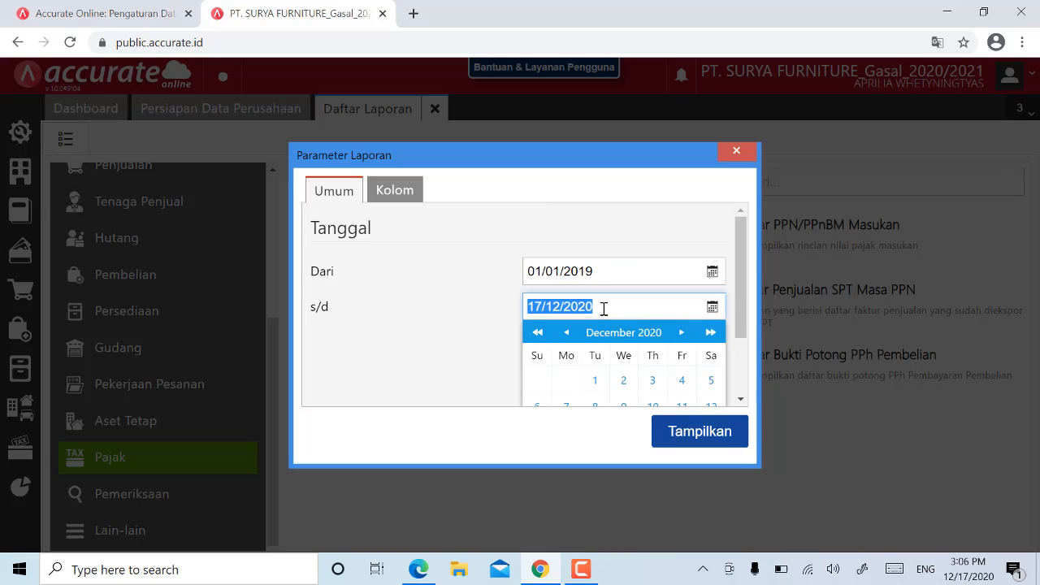
{"action": "type", "text": "31/01/2019"}
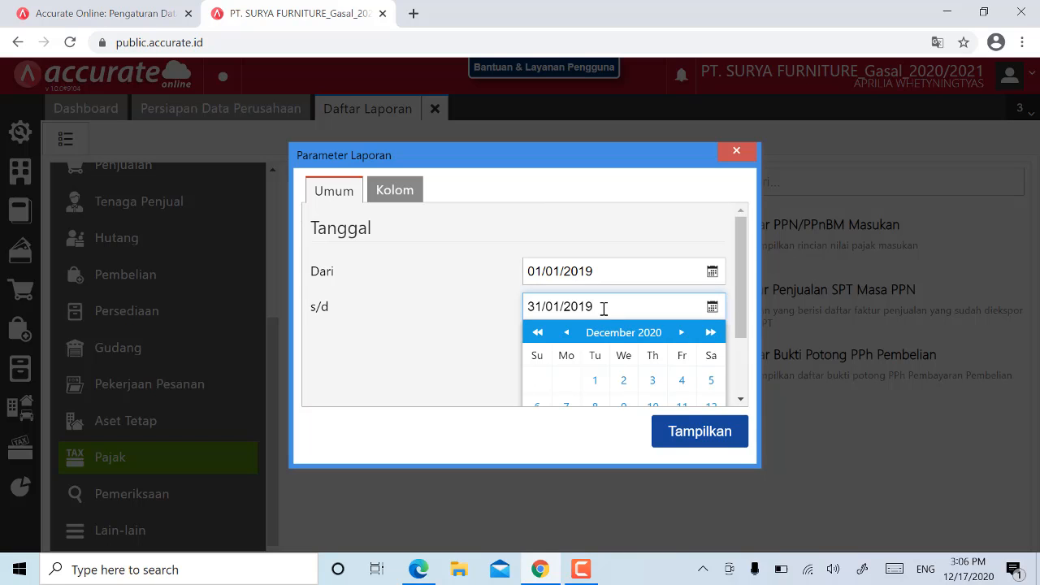
{"action": "left_click", "coordinate": [465, 340]}
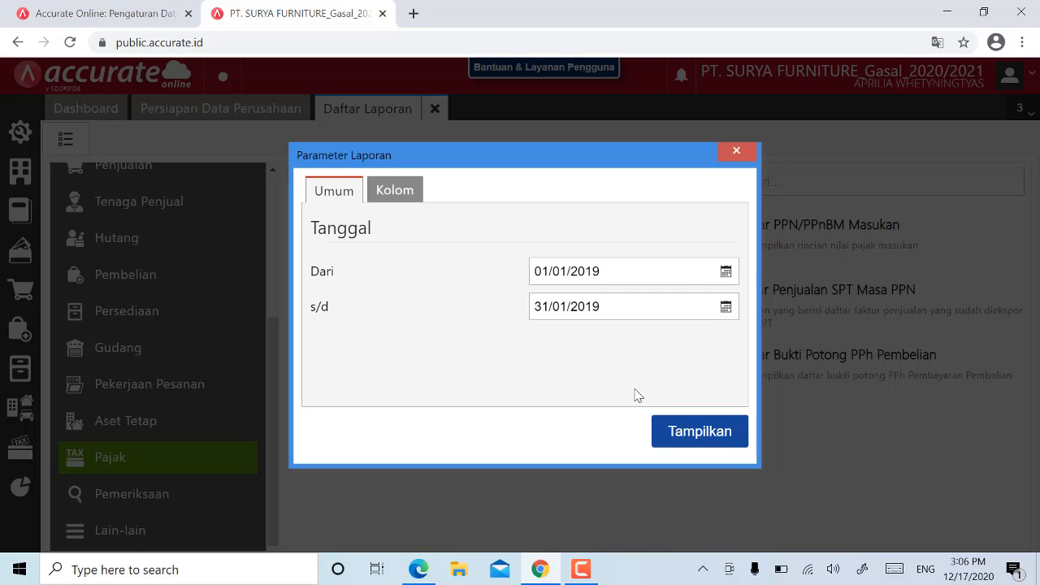
{"action": "left_click", "coordinate": [720, 435]}
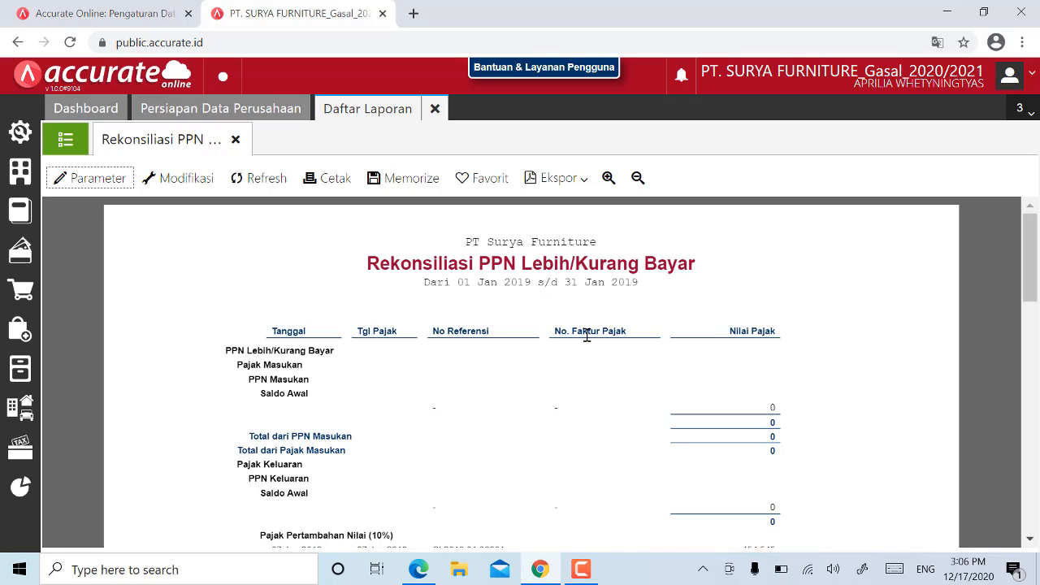
- Examine the report's totals for PPN Keluaran, PPN Masukan and PPN Lebih/Kurang Bayar
{"action": "scroll", "coordinate": [587, 336], "scroll_direction": "down", "scroll_amount": 4}
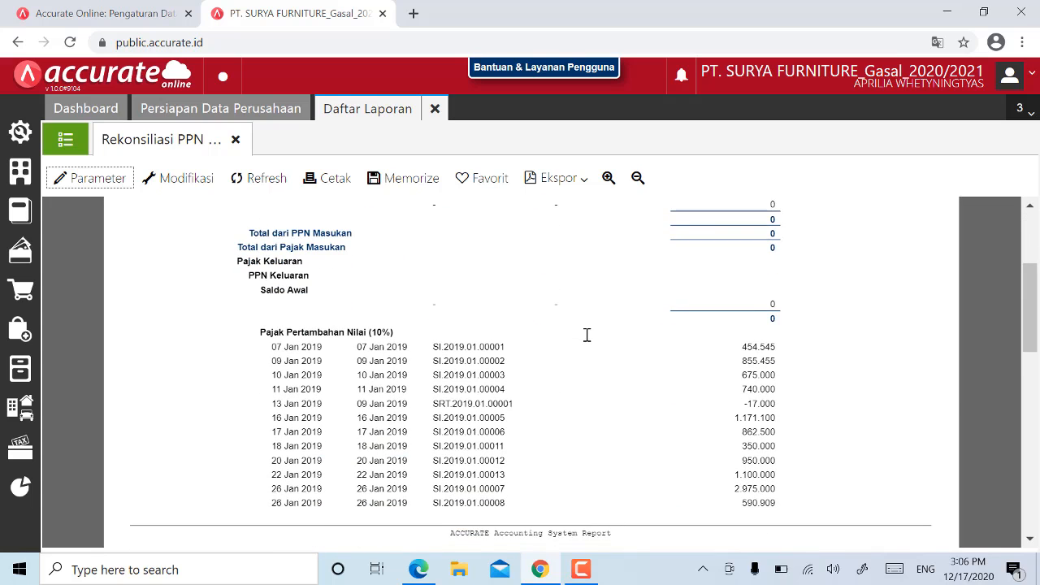
{"action": "scroll", "coordinate": [590, 342], "scroll_direction": "down", "scroll_amount": 5}
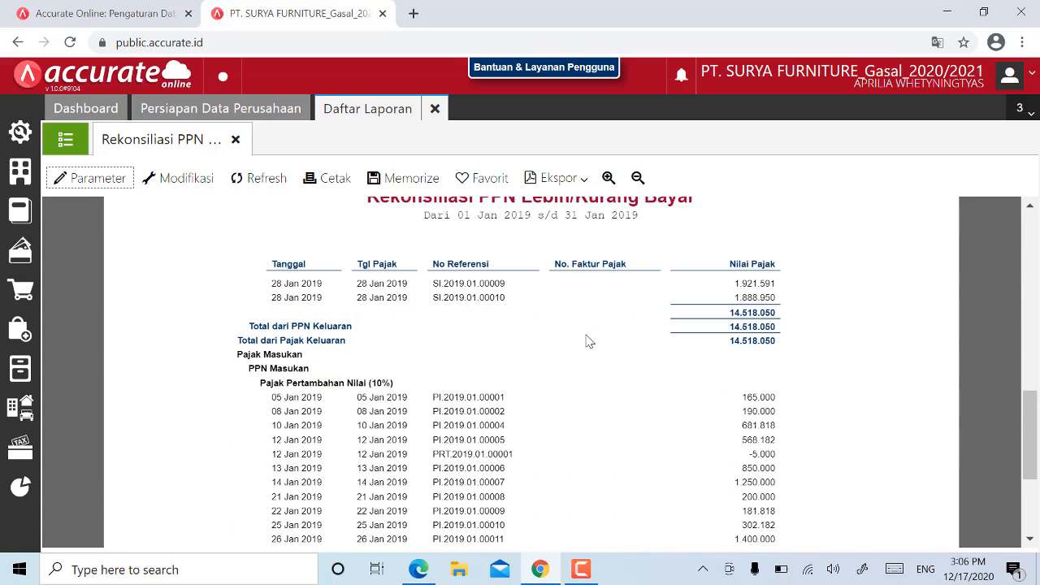
{"action": "scroll", "coordinate": [589, 341], "scroll_direction": "down", "scroll_amount": 3}
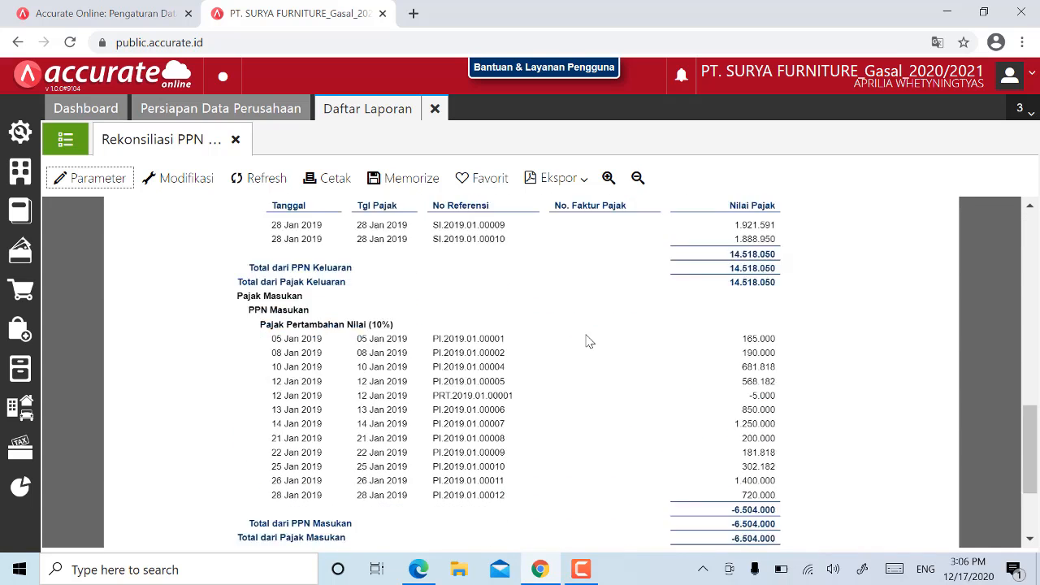
{"action": "scroll", "coordinate": [589, 342], "scroll_direction": "up", "scroll_amount": 2}
{"action": "scroll", "coordinate": [589, 341], "scroll_direction": "up", "scroll_amount": 1}
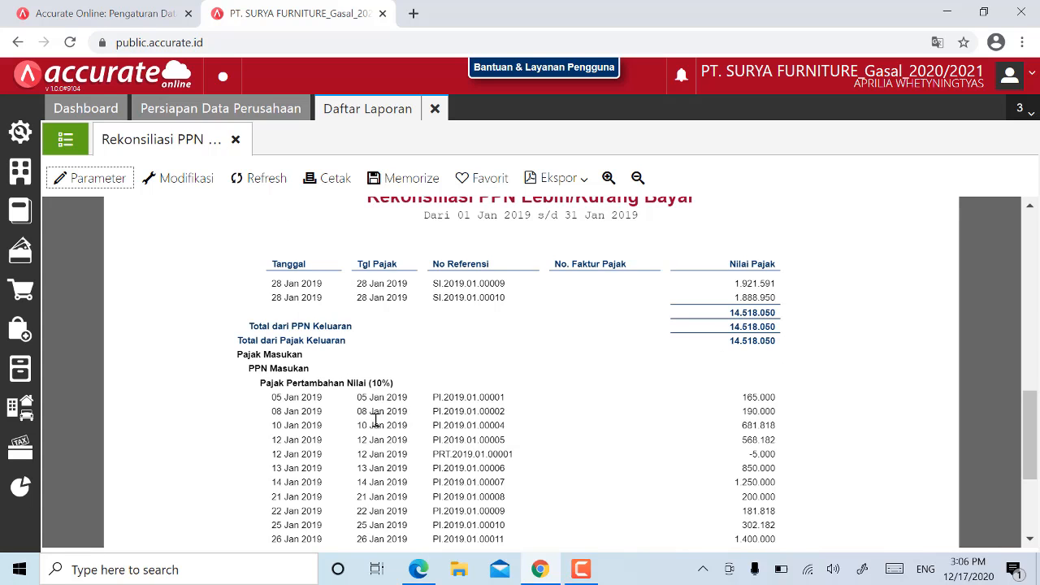
{"action": "scroll", "coordinate": [375, 422], "scroll_direction": "down", "scroll_amount": 3}
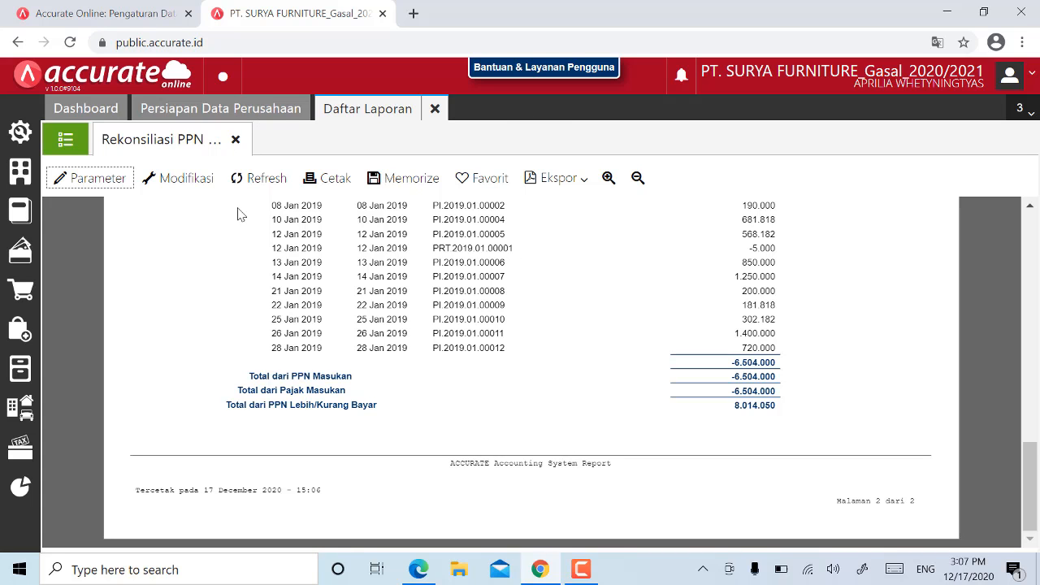
{"action": "scroll", "coordinate": [399, 246], "scroll_direction": "up", "scroll_amount": 3}
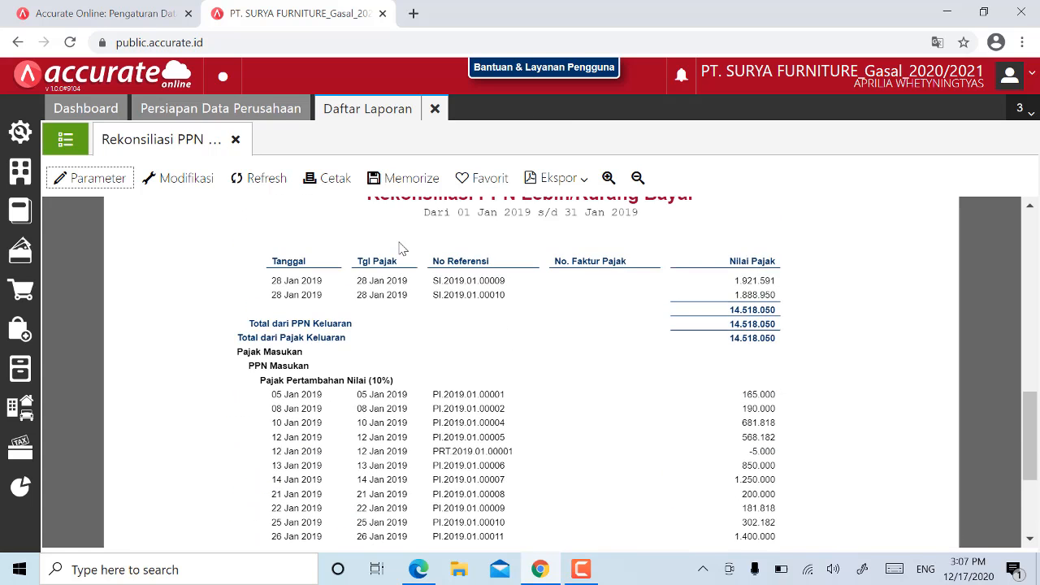
{"action": "scroll", "coordinate": [399, 247], "scroll_direction": "down", "scroll_amount": 3}
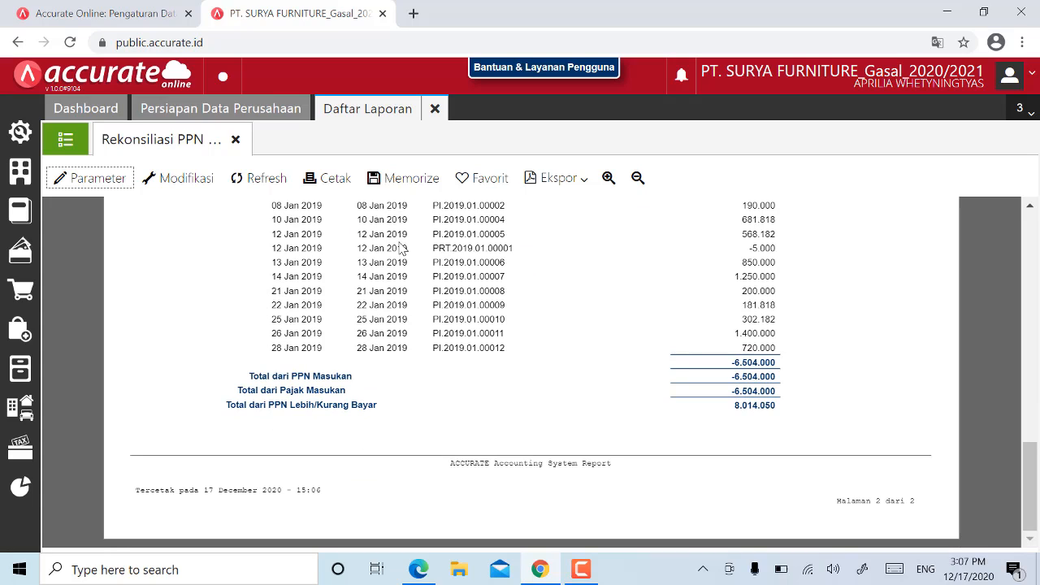
- Open a new Jurnal Umum entry from Buku Besar and set its Tanggal to 31/01/2019
{"action": "left_click", "coordinate": [21, 210]}
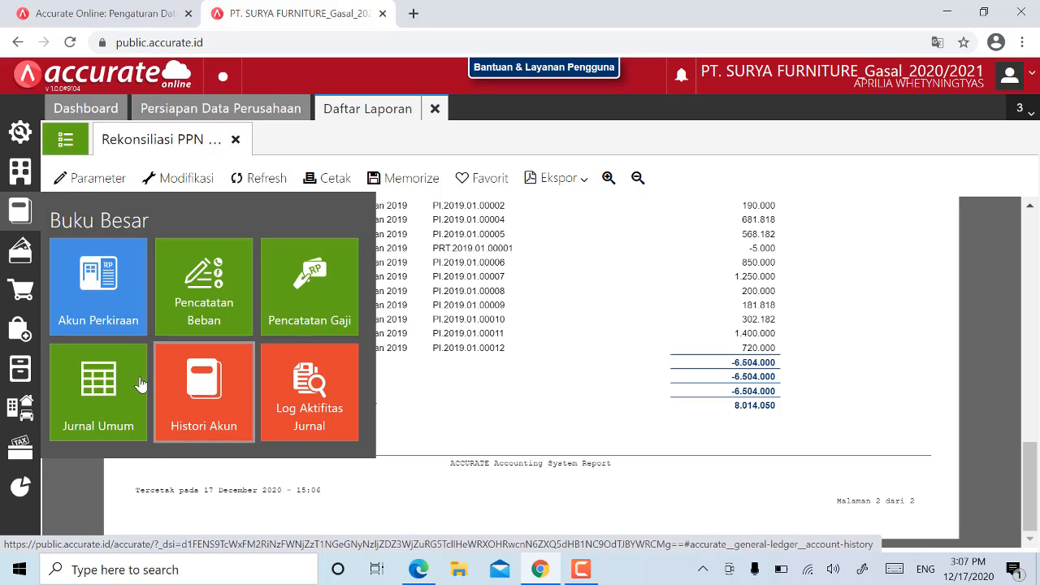
{"action": "left_click", "coordinate": [91, 426]}
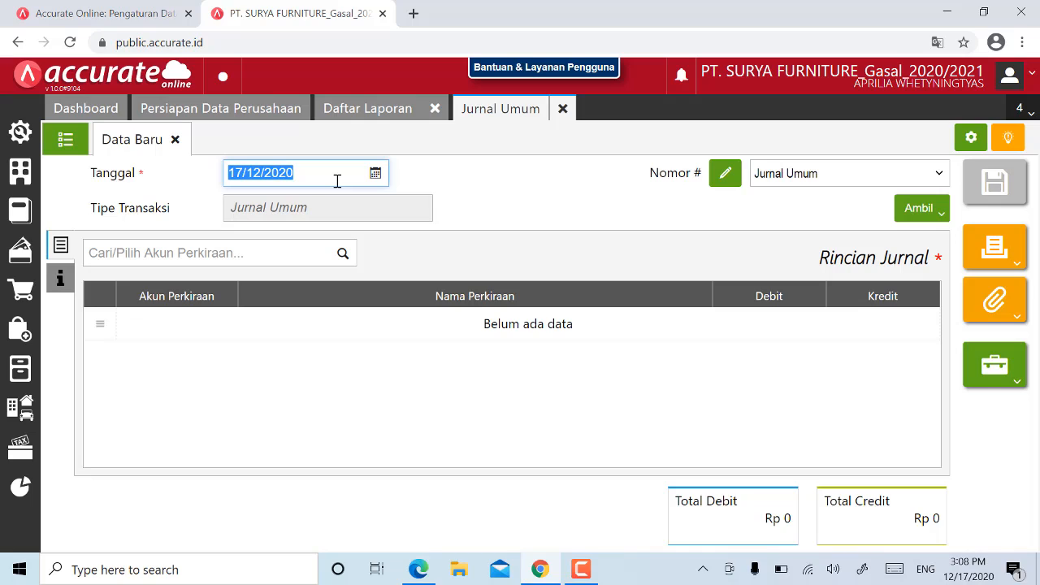
{"action": "type", "text": "31/01/2019"}
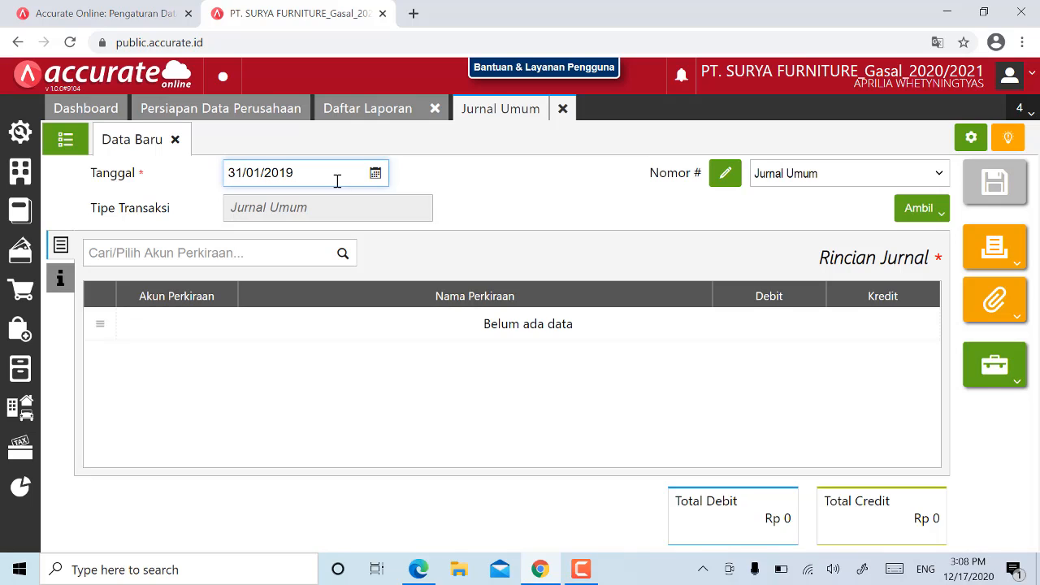
{"action": "left_click", "coordinate": [532, 190]}
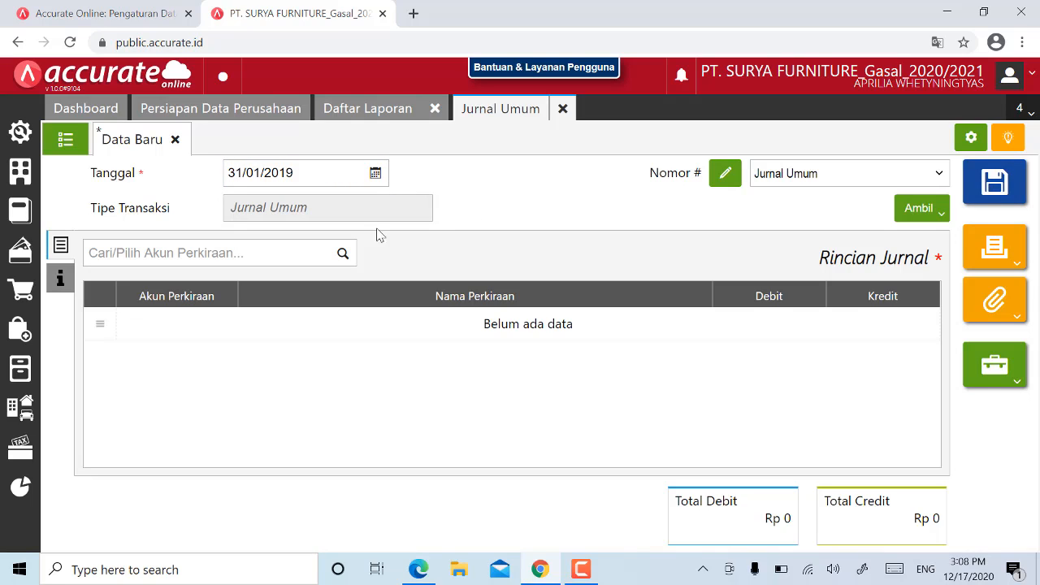
- Add a PPN Keluaran line to the journal with a debit of Rp 14.518.050
{"action": "left_click", "coordinate": [164, 254]}
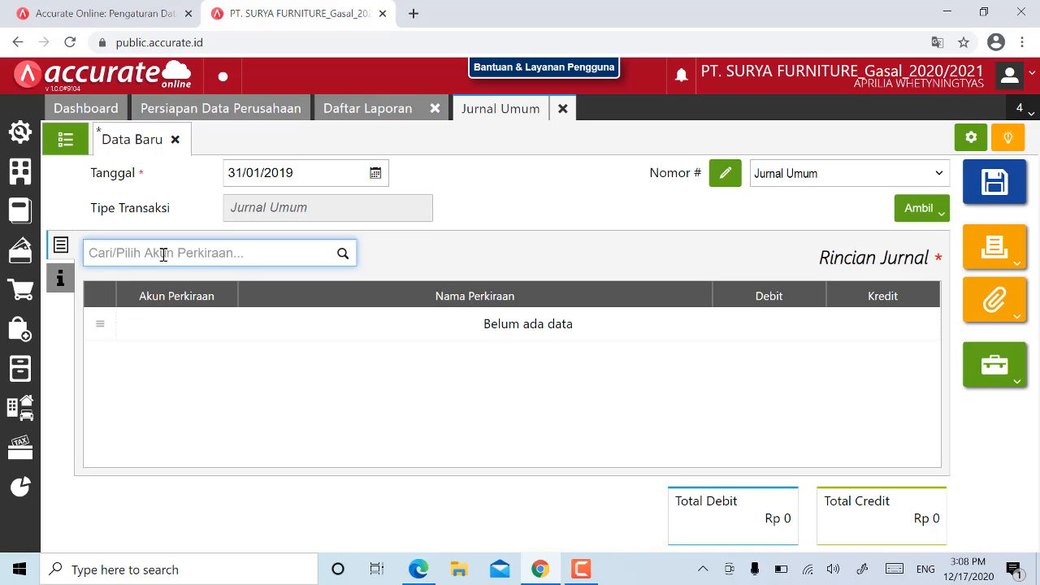
{"action": "type", "text": "ppn"}
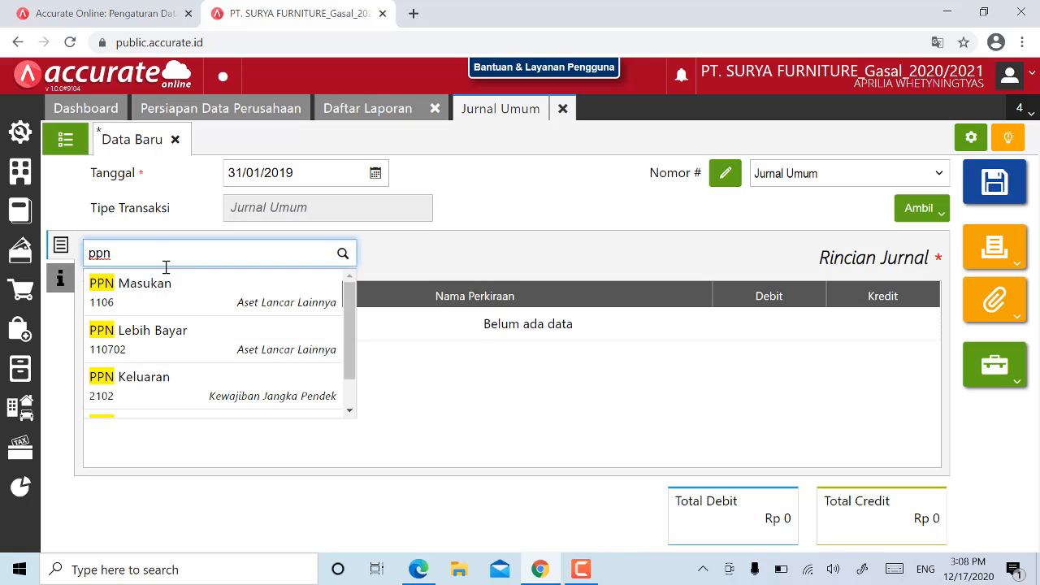
{"action": "left_click", "coordinate": [170, 381]}
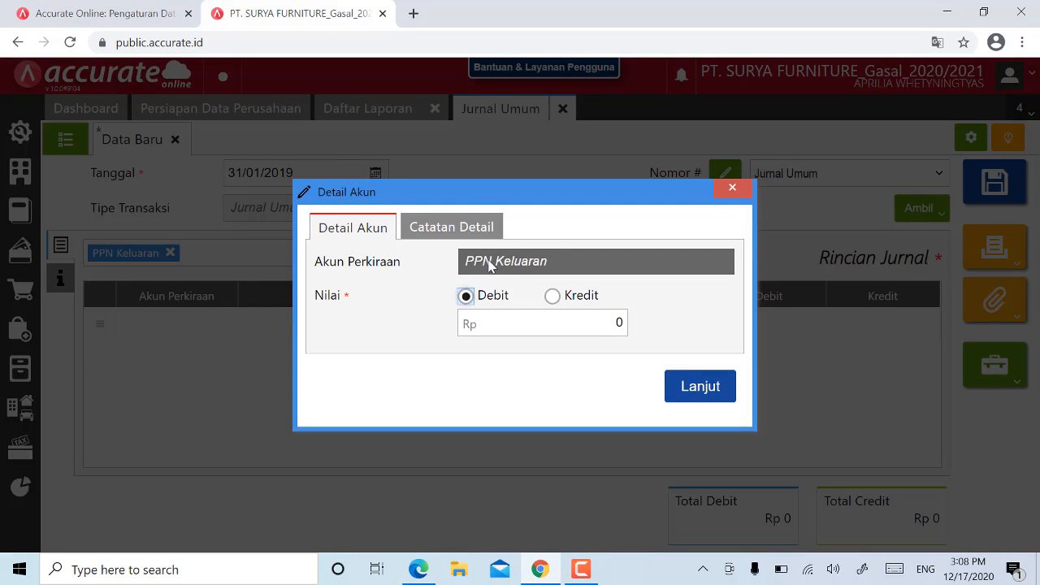
{"action": "left_click", "coordinate": [501, 323]}
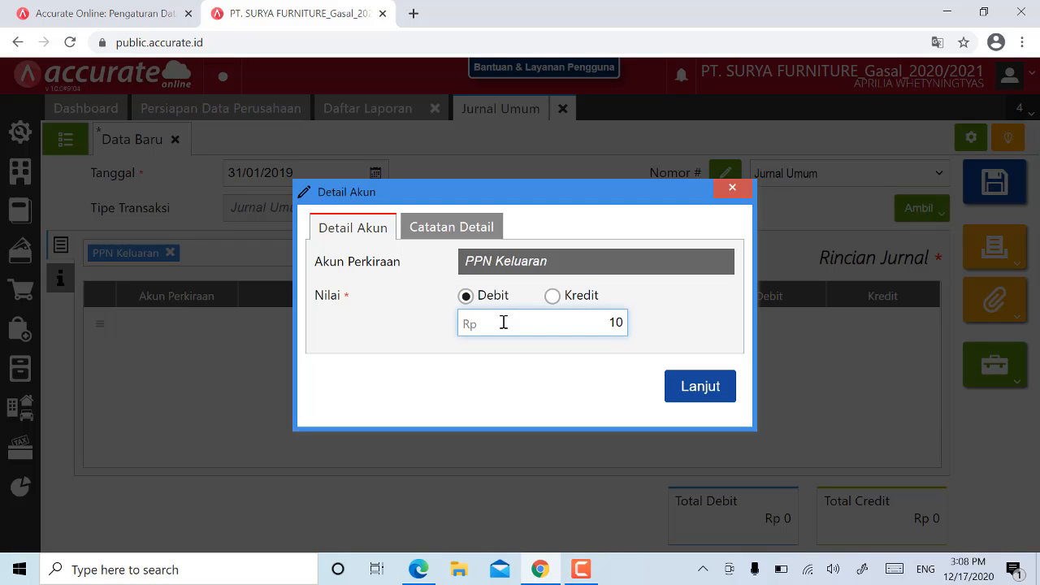
{"action": "type", "text": "4.518.050"}
{"action": "left_click", "coordinate": [703, 389]}
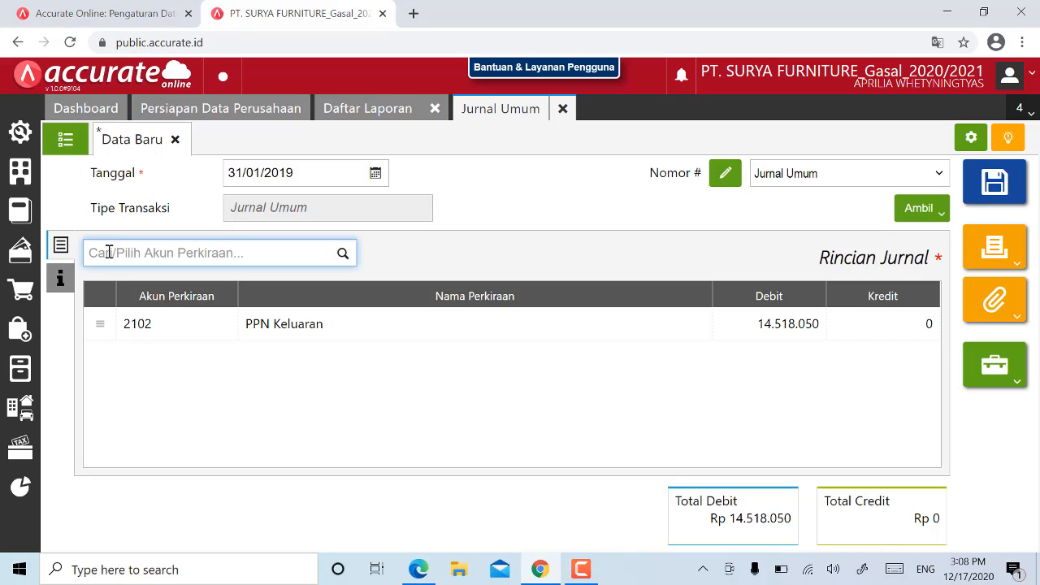
- Add a PPN Masukan line to the journal with a credit of Rp 6.504.000
{"action": "type", "text": "ppn"}
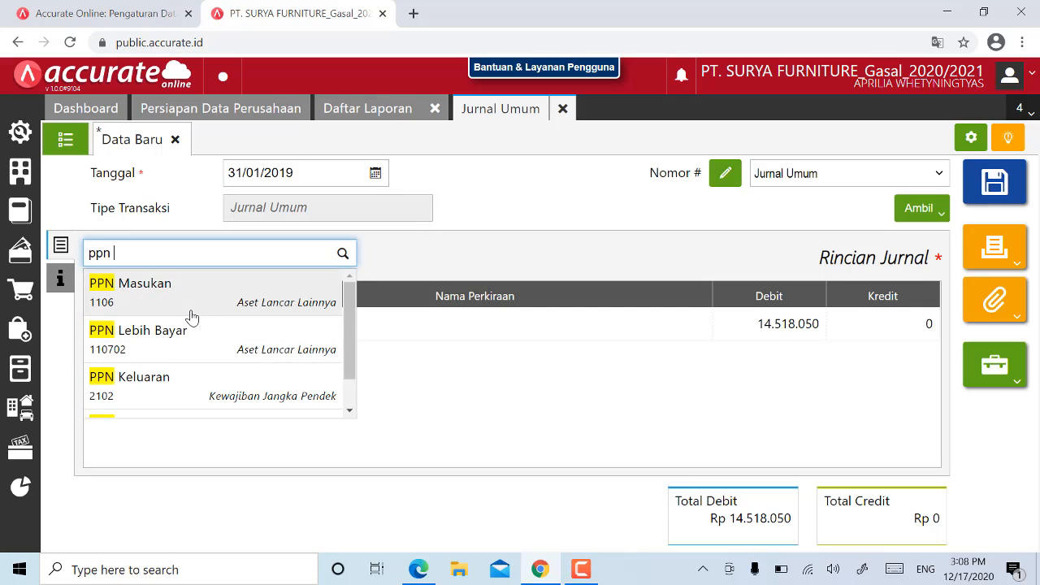
{"action": "left_click", "coordinate": [130, 284]}
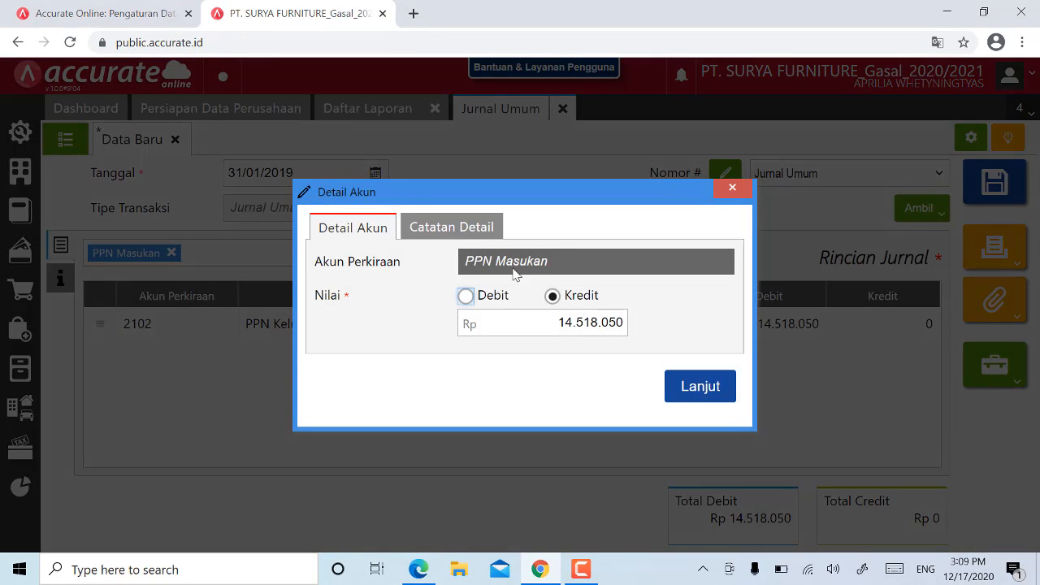
{"action": "left_click_drag", "start_coordinate": [558, 323], "coordinate": [637, 341]}
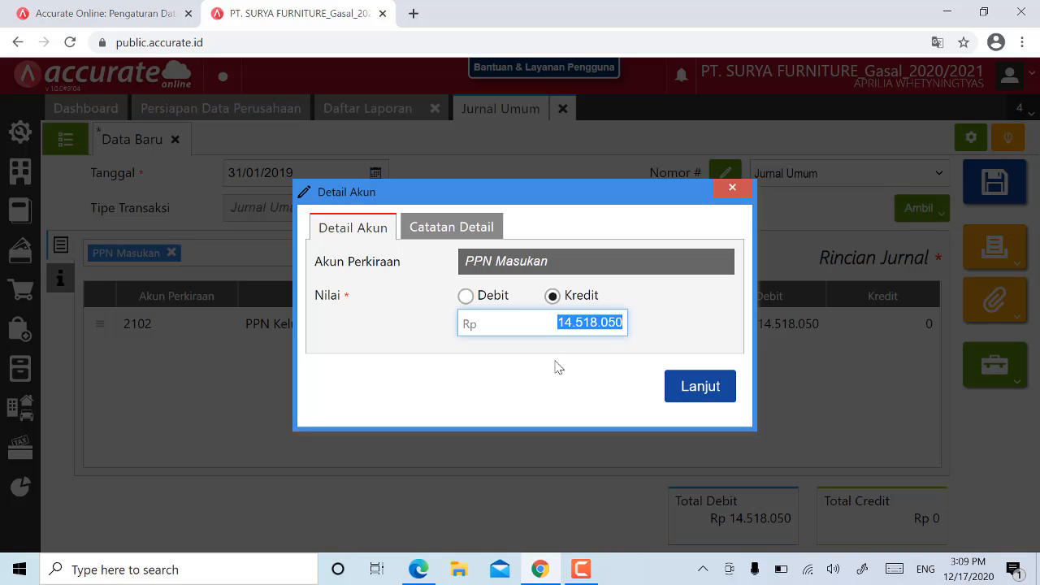
{"action": "type", "text": "6.504."}
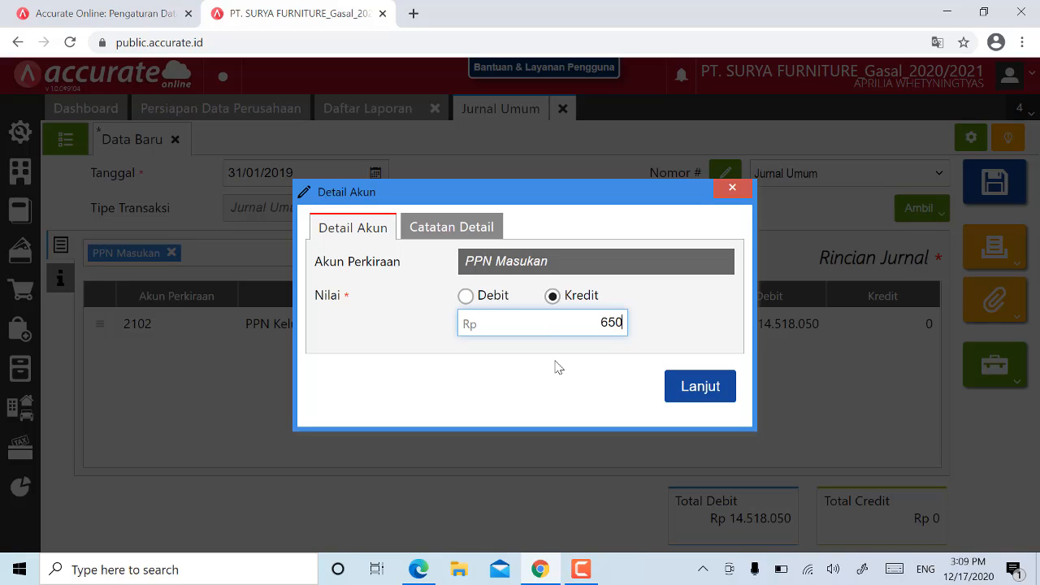
{"action": "type", "text": "000"}
{"action": "left_click", "coordinate": [699, 396]}
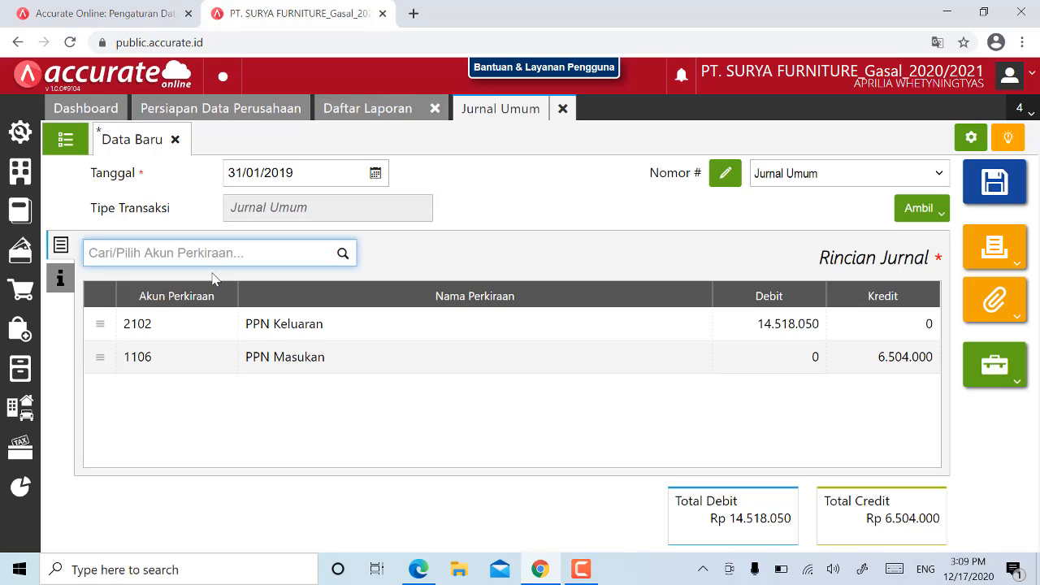
- Add a PPN Kurang Bayar line to the journal with a credit of Rp 8.014.050
{"action": "type", "text": "ppn "}
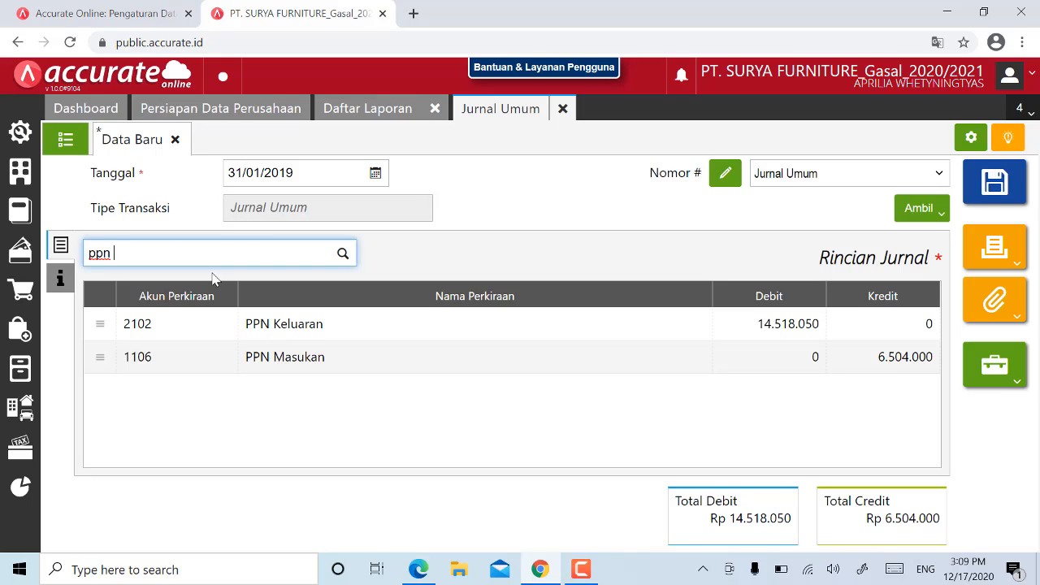
{"action": "type", "text": "kur"}
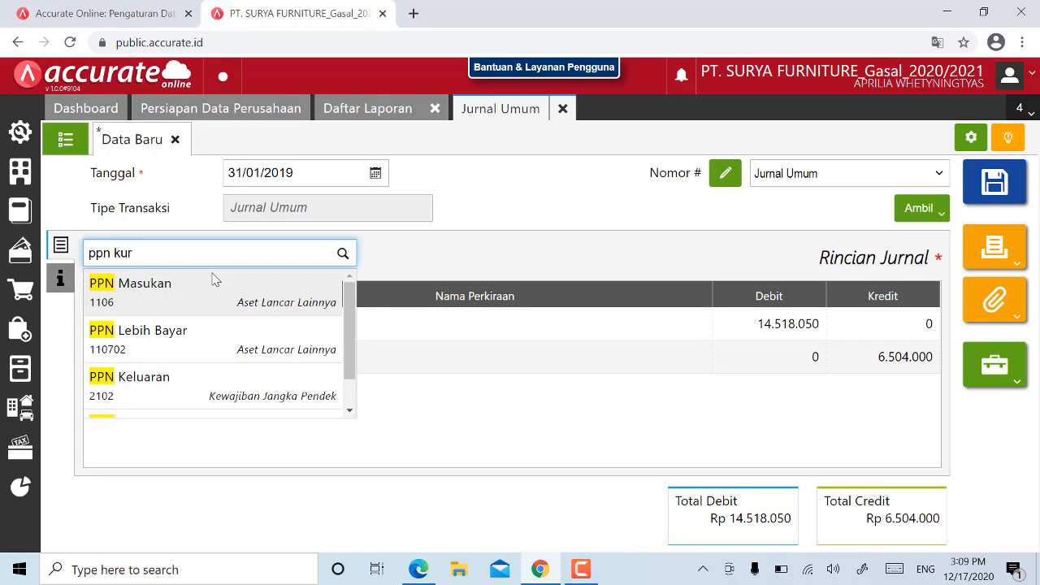
{"action": "left_click", "coordinate": [208, 284]}
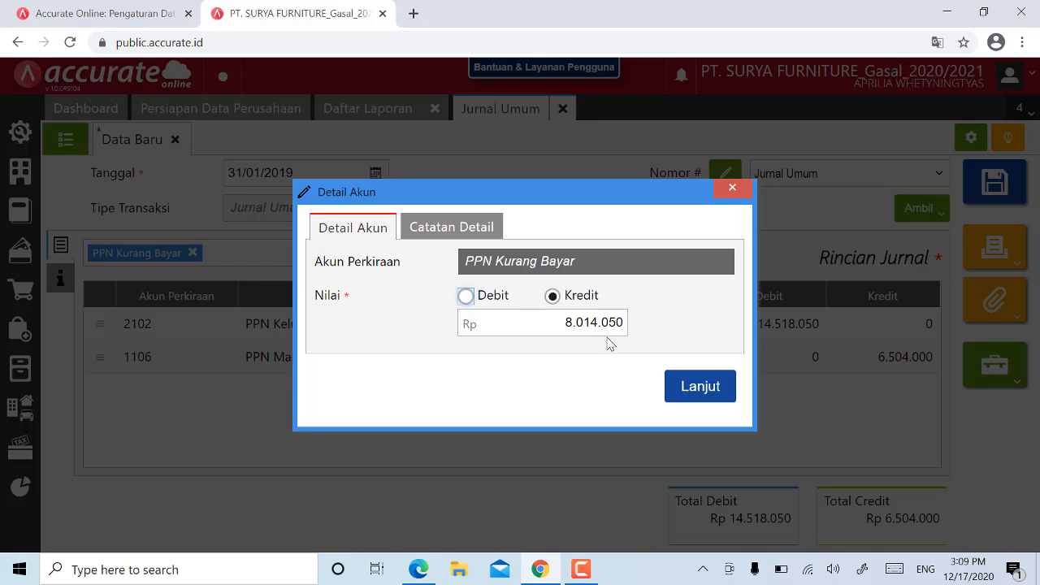
{"action": "left_click", "coordinate": [704, 394]}
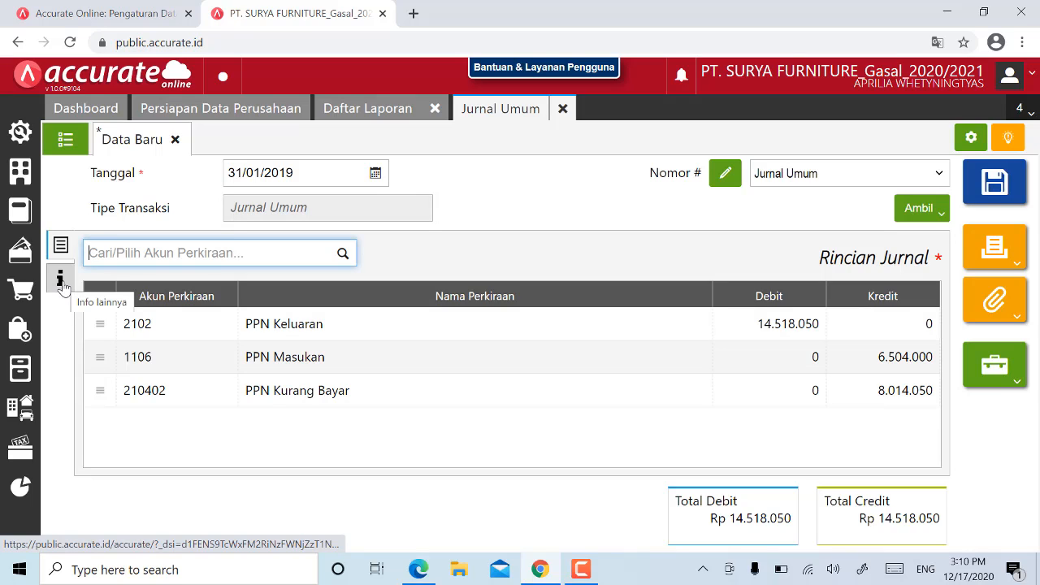
- Set the journal's Keterangan to "rekonsiliasi PPN Jan 2019", then save the entry and close Jurnal Umum
{"action": "left_click", "coordinate": [61, 282]}
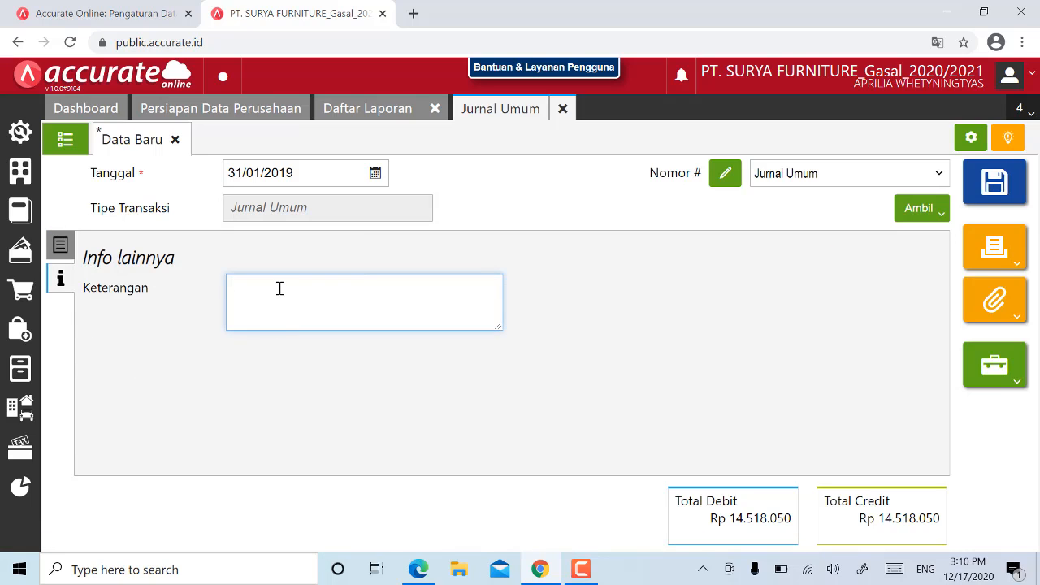
{"action": "type", "text": "rekonsiliasi PPN"}
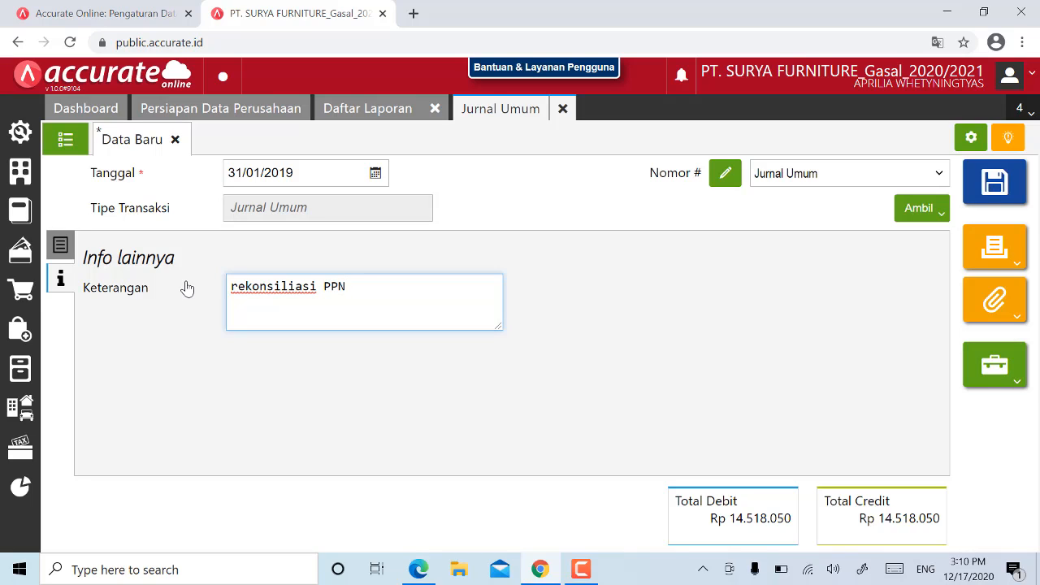
{"action": "type", "text": " Jan 2019"}
{"action": "left_click", "coordinate": [981, 198]}
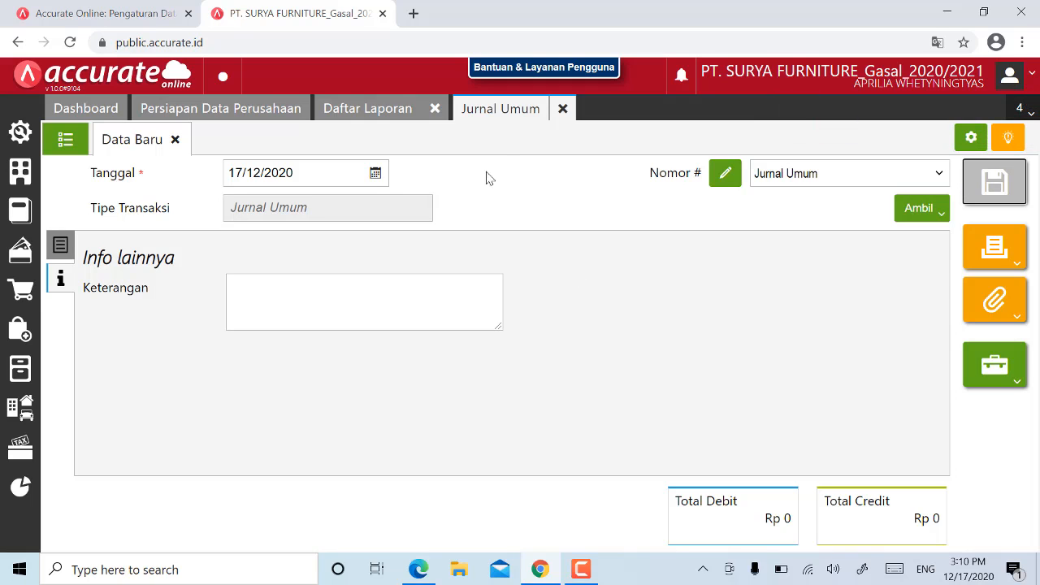
{"action": "left_click", "coordinate": [562, 112]}
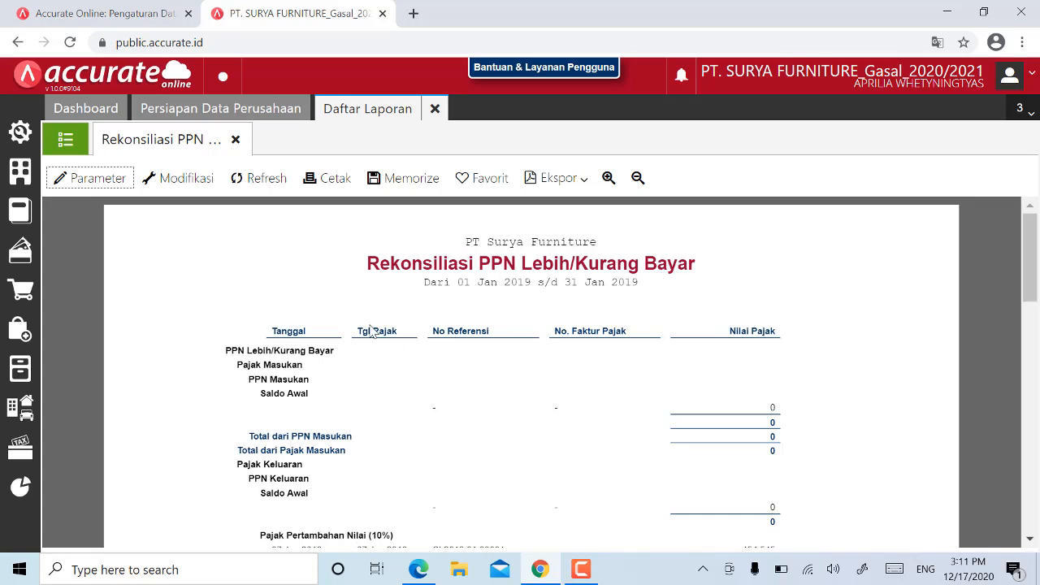
- Refresh the Rekonsiliasi PPN Lebih/Kurang Bayar report and examine the journal's effect on the PPN Keluaran, PPN Masukan and overall totals
{"action": "left_click", "coordinate": [254, 187]}
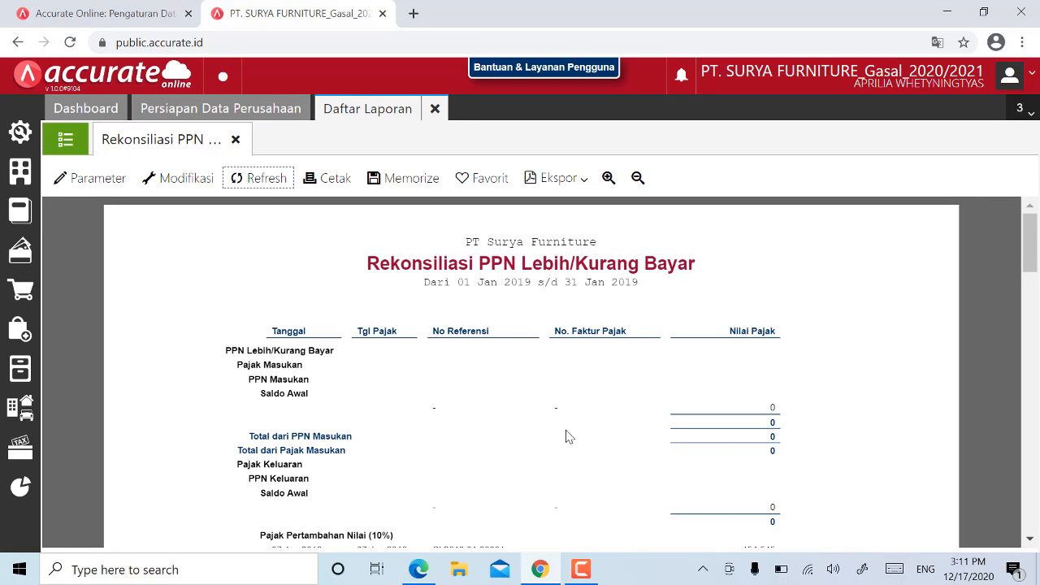
{"action": "scroll", "coordinate": [569, 437], "scroll_direction": "down", "scroll_amount": 15}
{"action": "scroll", "coordinate": [569, 438], "scroll_direction": "down", "scroll_amount": 8}
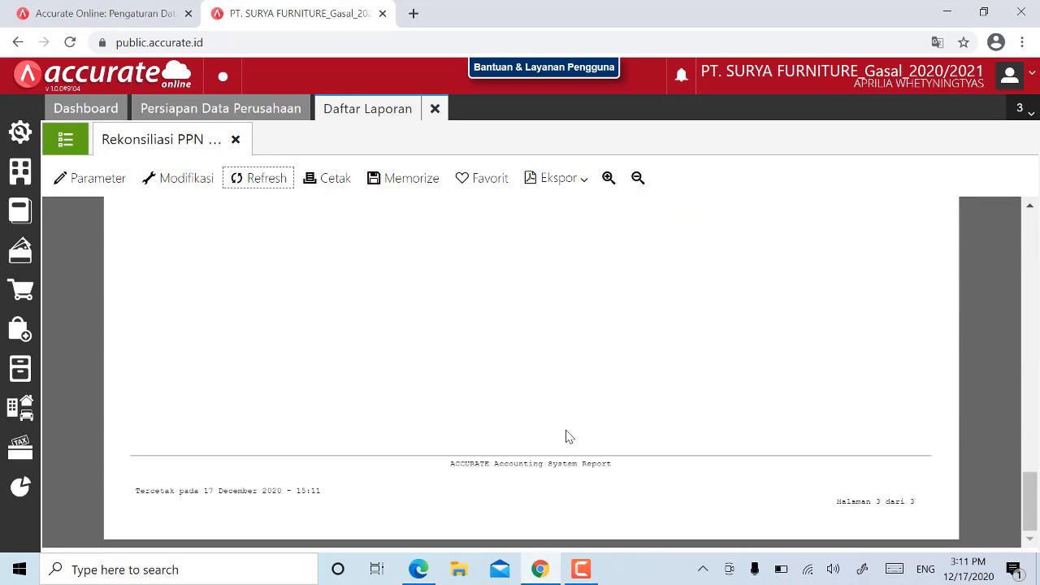
{"action": "scroll", "coordinate": [569, 437], "scroll_direction": "up", "scroll_amount": 6}
{"action": "scroll", "coordinate": [565, 435], "scroll_direction": "down", "scroll_amount": 3}
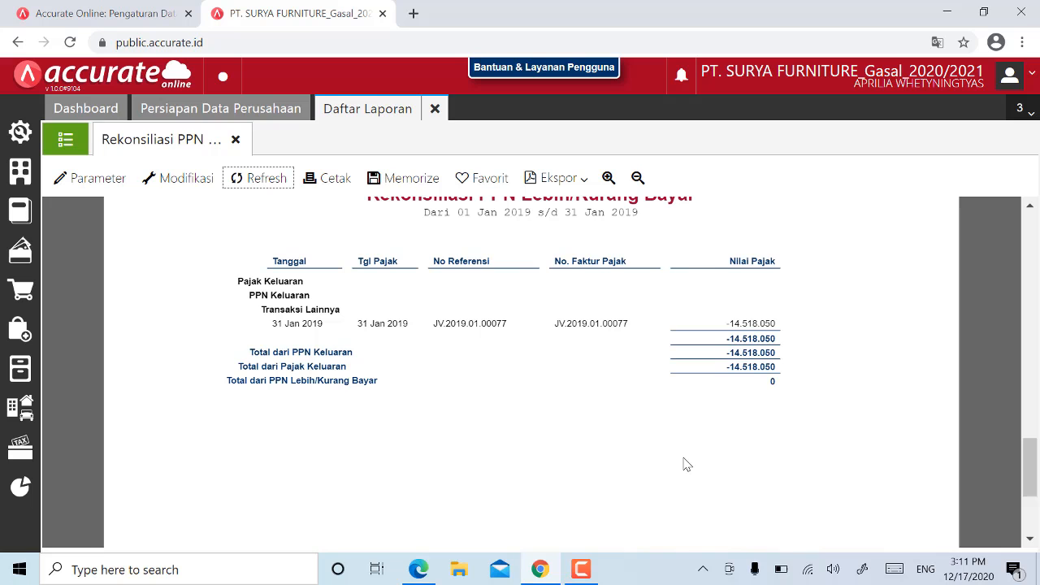
{"action": "scroll", "coordinate": [538, 396], "scroll_direction": "up", "scroll_amount": 3}
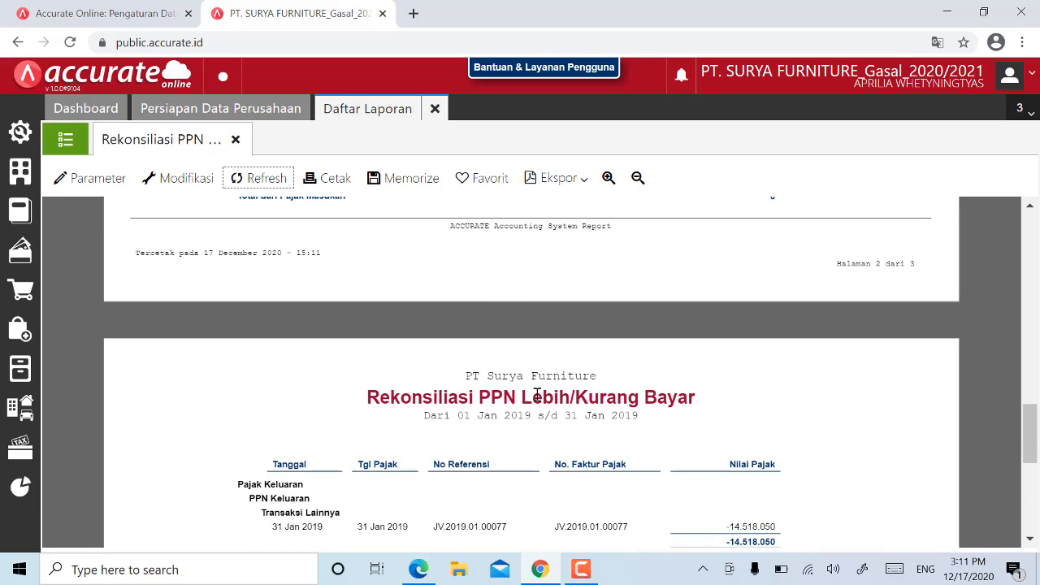
{"action": "scroll", "coordinate": [537, 396], "scroll_direction": "up", "scroll_amount": 7}
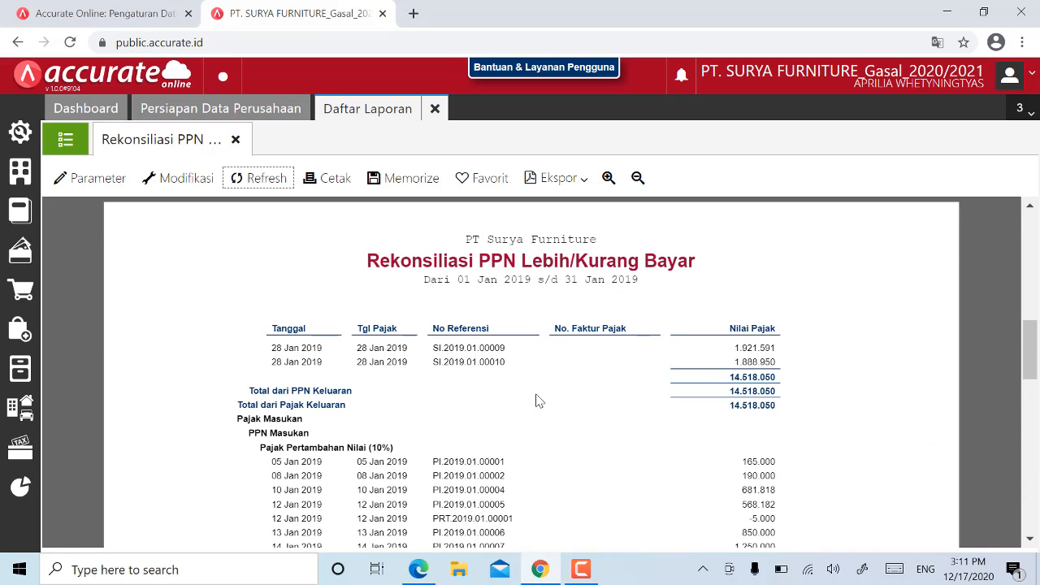
{"action": "scroll", "coordinate": [537, 400], "scroll_direction": "up", "scroll_amount": 10}
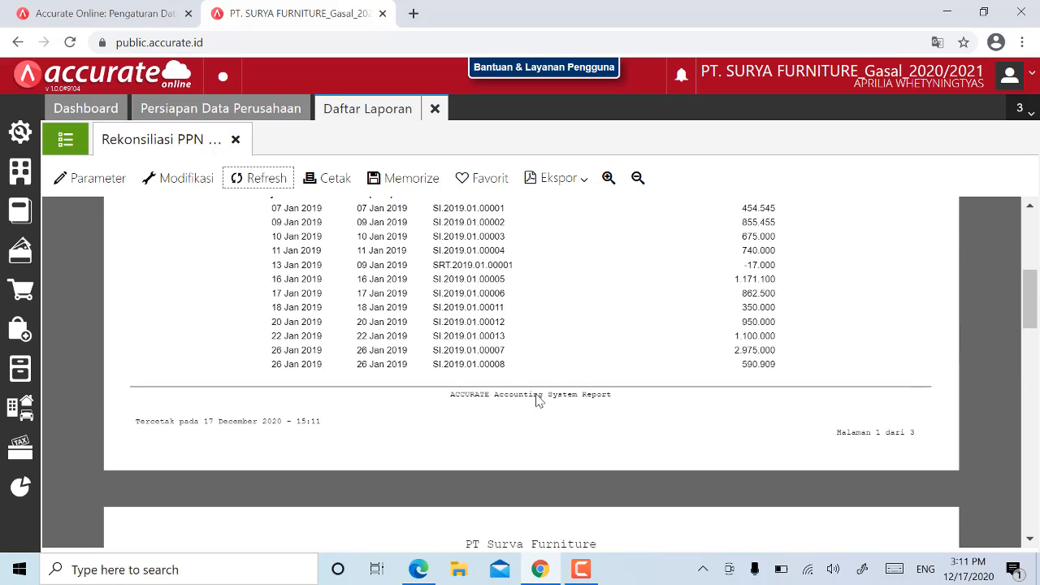
{"action": "scroll", "coordinate": [538, 401], "scroll_direction": "up", "scroll_amount": 1}
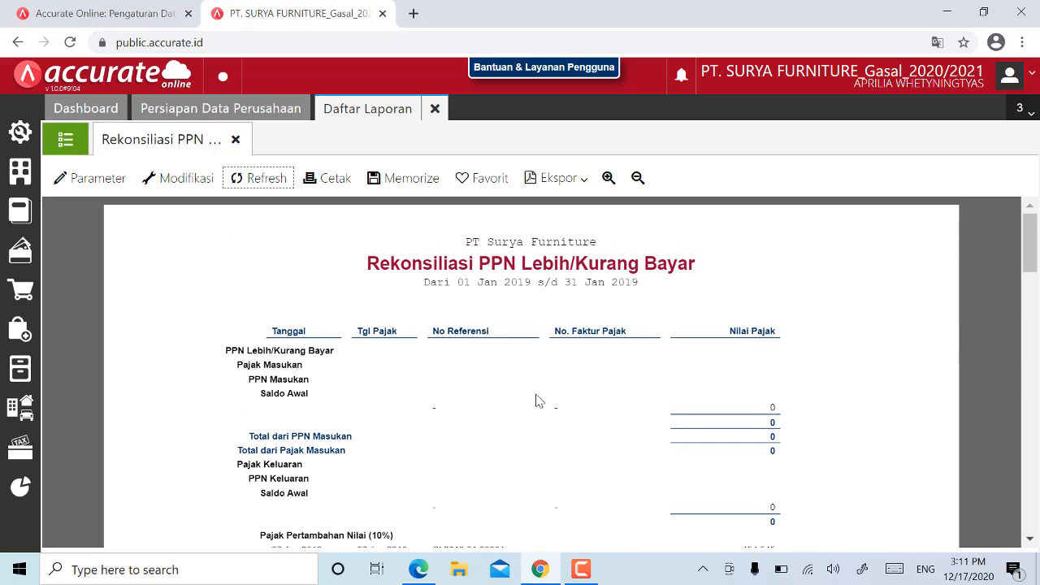
{"action": "scroll", "coordinate": [537, 401], "scroll_direction": "down", "scroll_amount": 4}
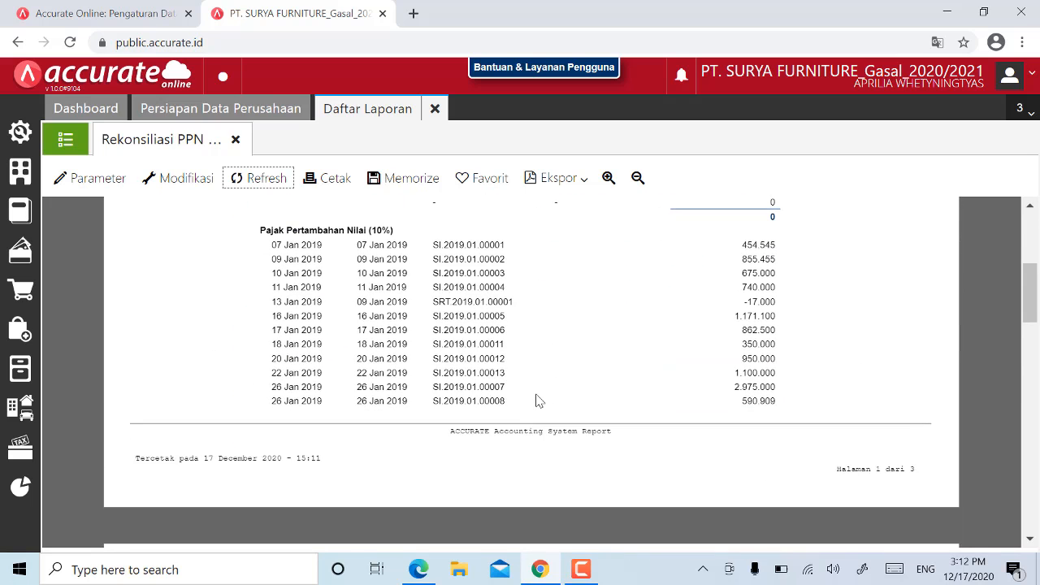
{"action": "scroll", "coordinate": [537, 398], "scroll_direction": "down", "scroll_amount": 5}
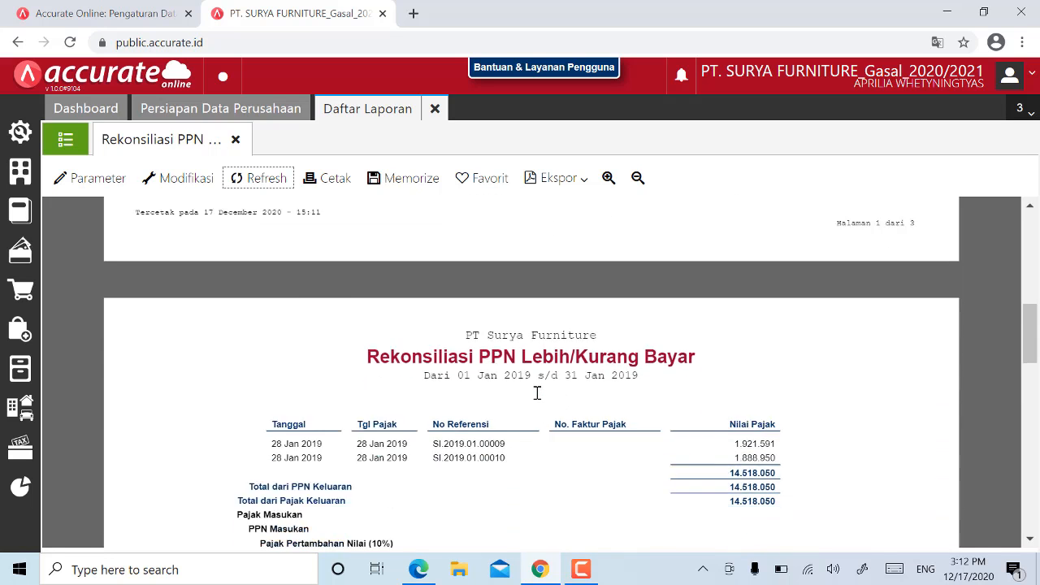
{"action": "scroll", "coordinate": [537, 395], "scroll_direction": "down", "scroll_amount": 1}
{"action": "scroll", "coordinate": [537, 398], "scroll_direction": "down", "scroll_amount": 1}
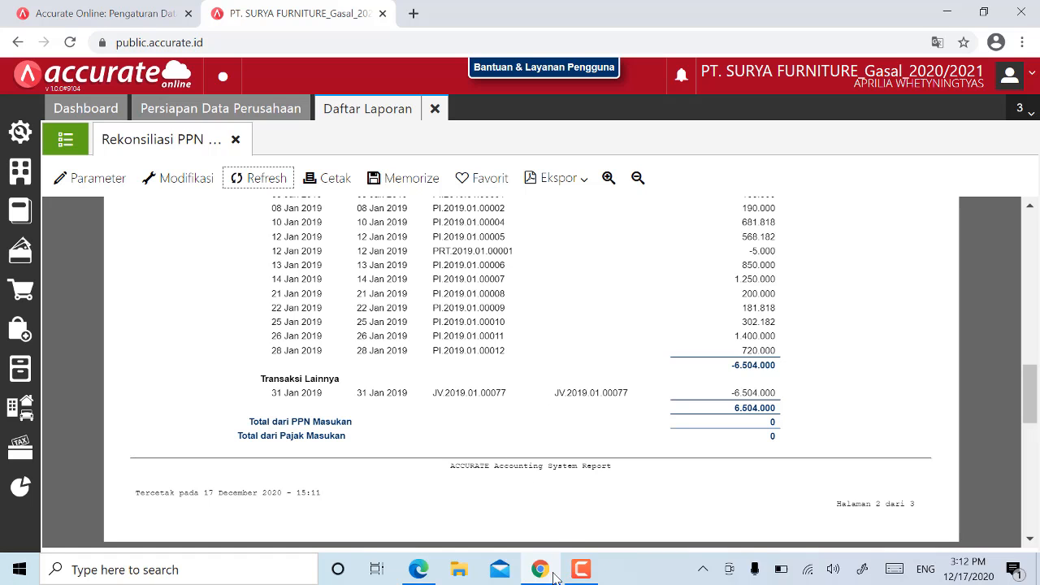
- Compare the training module's PPN reconciliation task with the report in Accurate Online, then close Daftar Laporan
{"action": "left_click", "coordinate": [418, 571]}
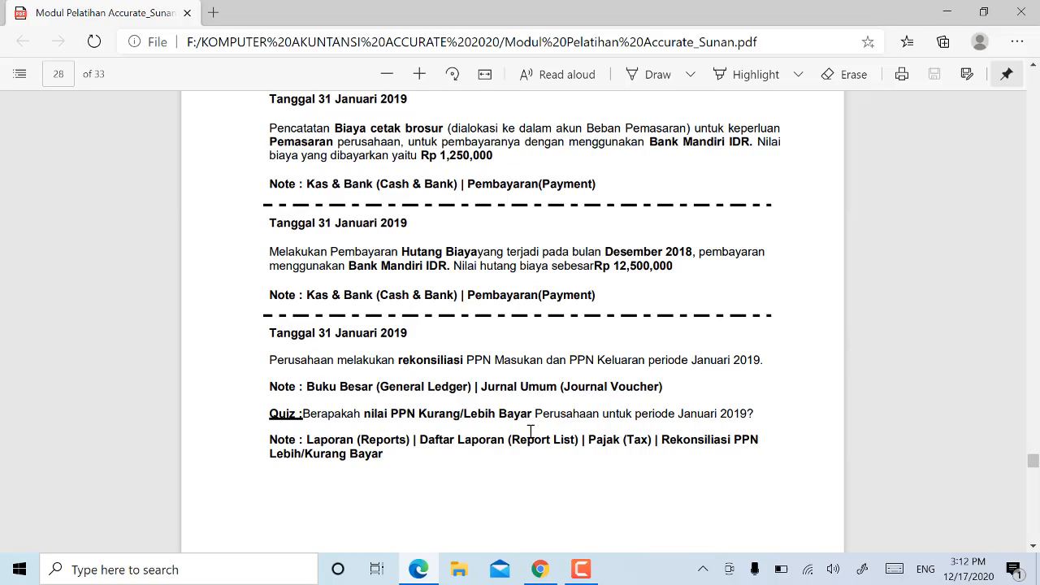
{"action": "left_click", "coordinate": [540, 569]}
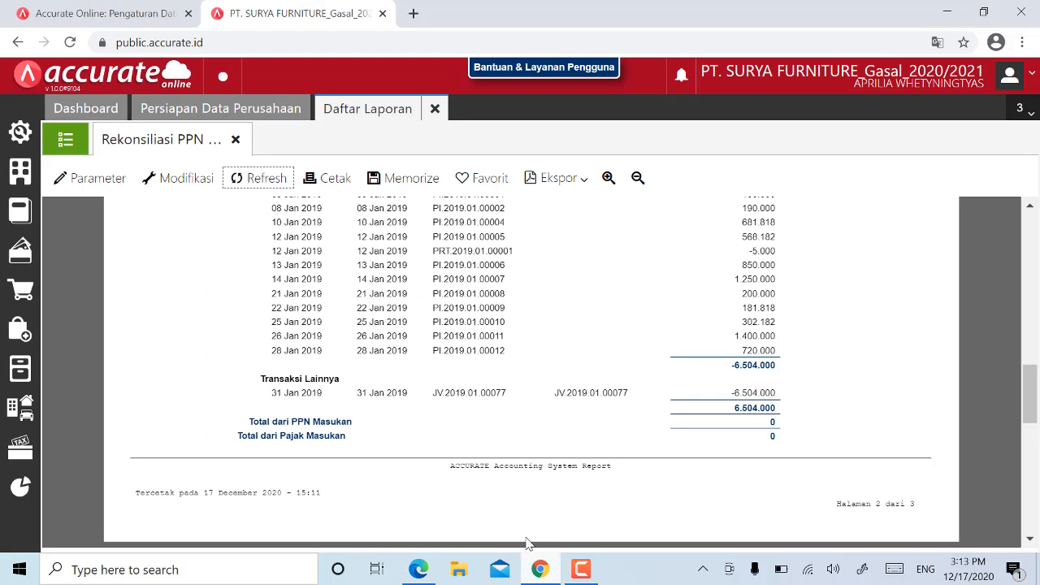
{"action": "scroll", "coordinate": [486, 382], "scroll_direction": "down", "scroll_amount": 5}
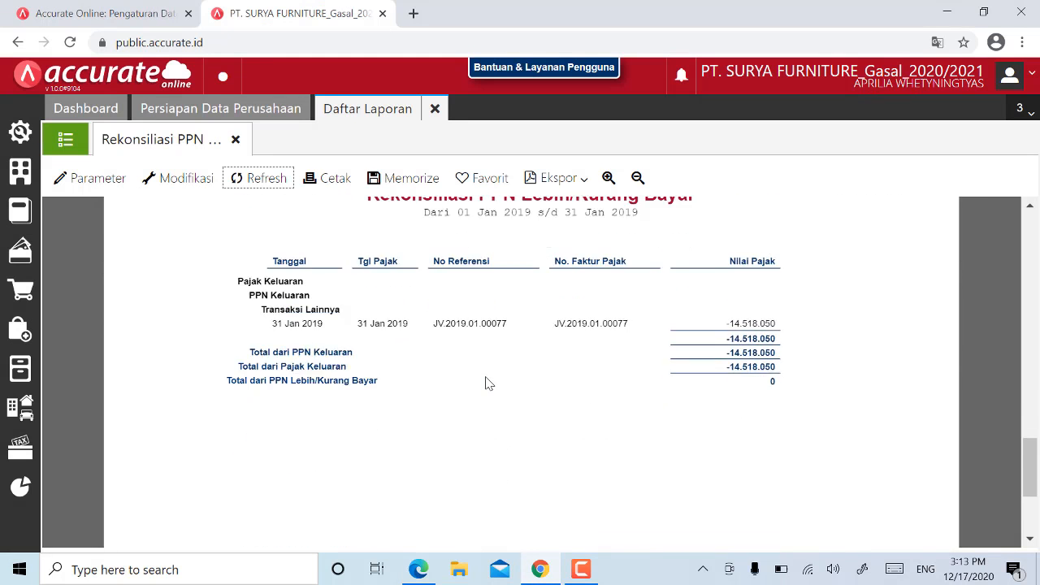
{"action": "scroll", "coordinate": [486, 382], "scroll_direction": "up", "scroll_amount": 10}
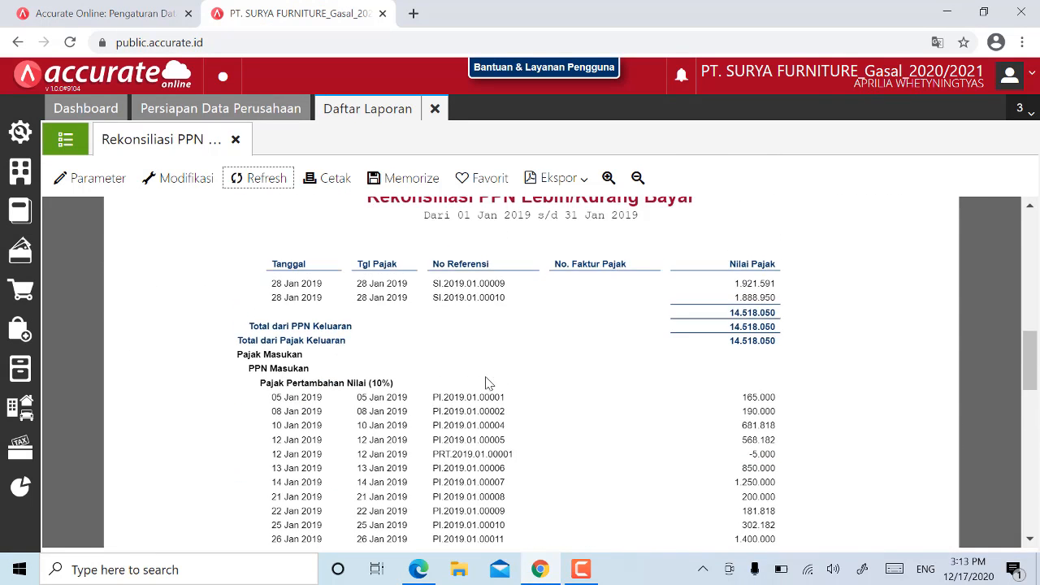
{"action": "scroll", "coordinate": [486, 382], "scroll_direction": "up", "scroll_amount": 10}
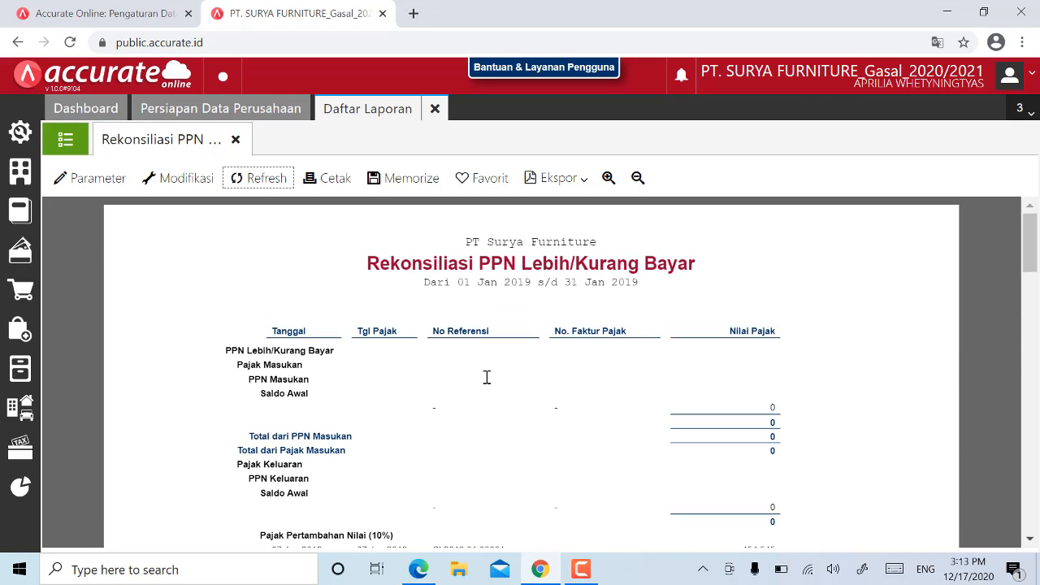
{"action": "left_click", "coordinate": [434, 111]}
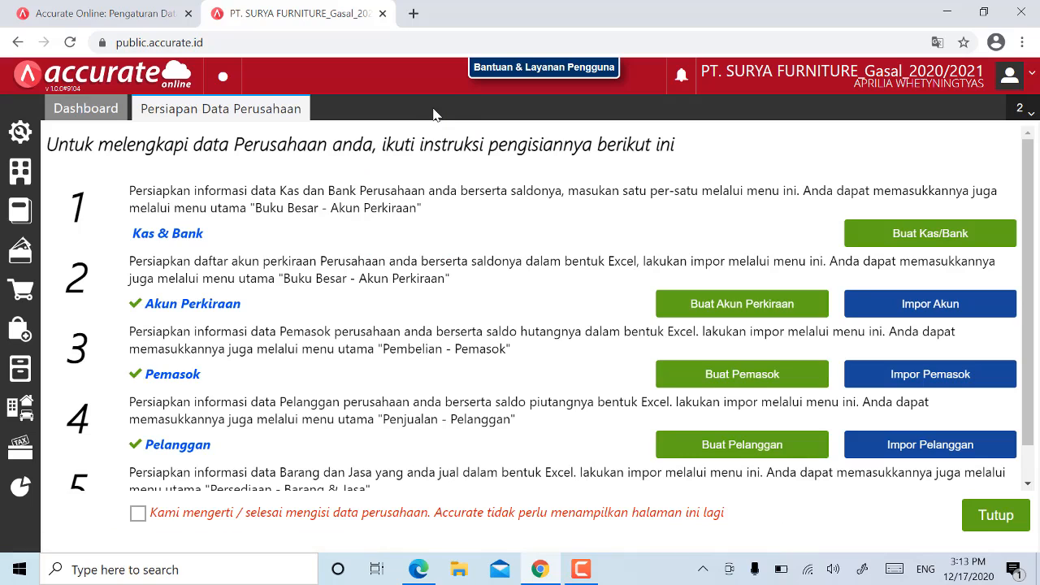
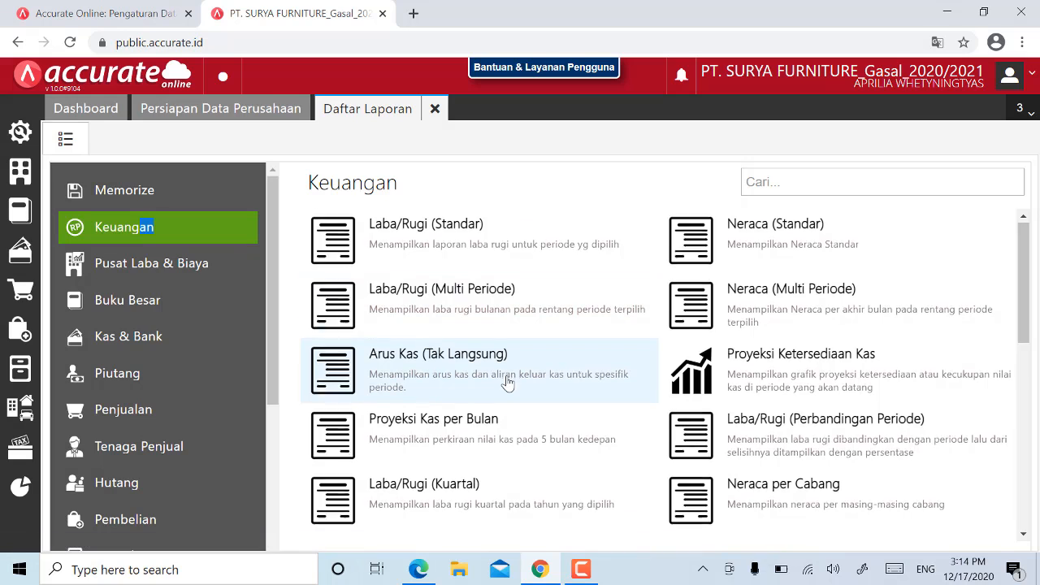
- Display the Neraca (Induk Skontro) financial report with Per Tanggal set to 31/01/2019
{"action": "scroll", "coordinate": [507, 383], "scroll_direction": "down", "scroll_amount": 3}
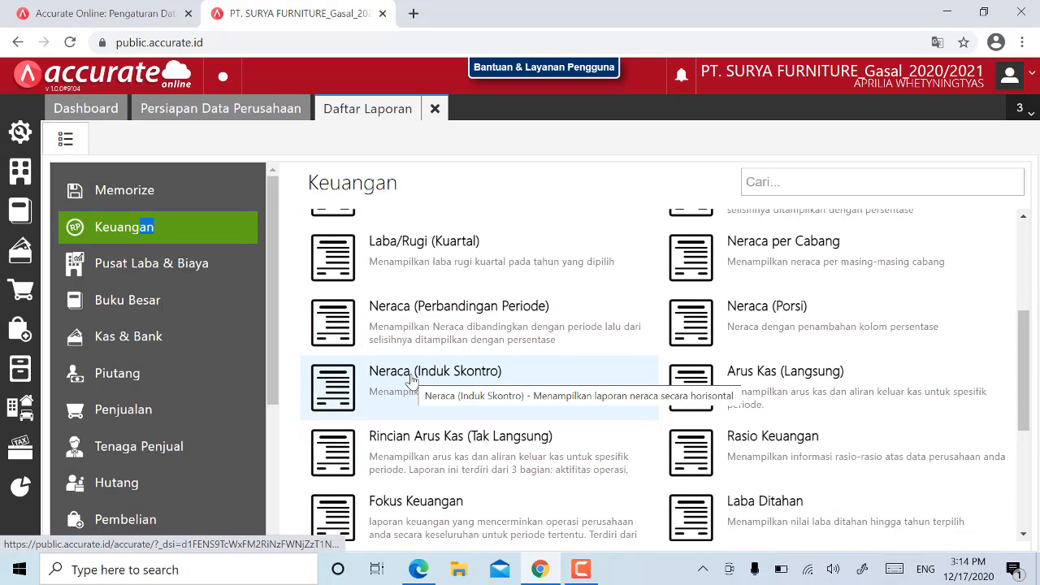
{"action": "left_click", "coordinate": [412, 379]}
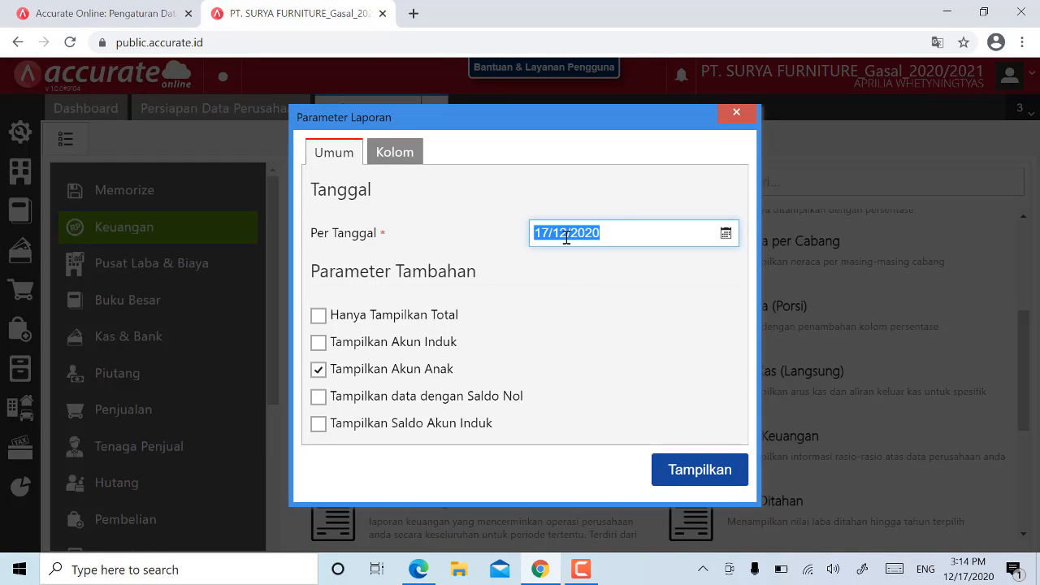
{"action": "type", "text": "31/01/2"}
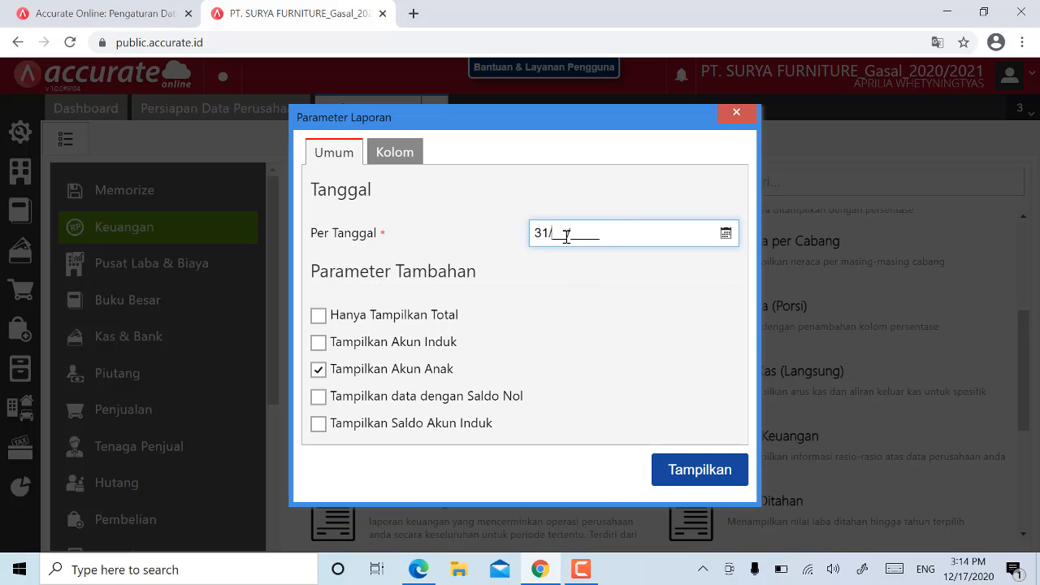
{"action": "type", "text": "019"}
{"action": "left_click", "coordinate": [668, 471]}
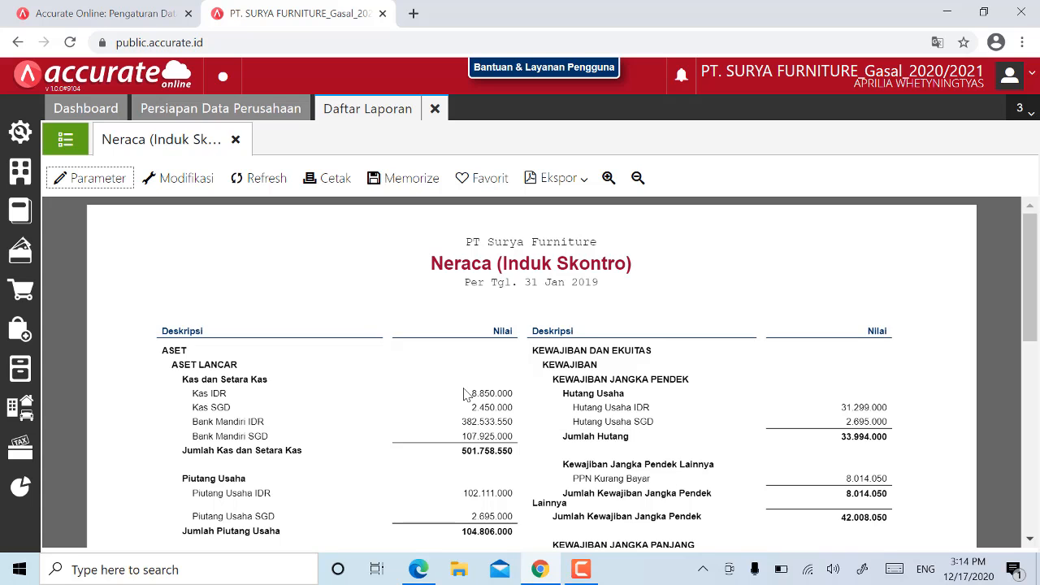
- Examine the balance sheet's Asuransi Dibayar Dimuka and read the prepaid insurance task in the training module
{"action": "scroll", "coordinate": [467, 394], "scroll_direction": "down", "scroll_amount": 1}
{"action": "scroll", "coordinate": [467, 394], "scroll_direction": "down", "scroll_amount": 2}
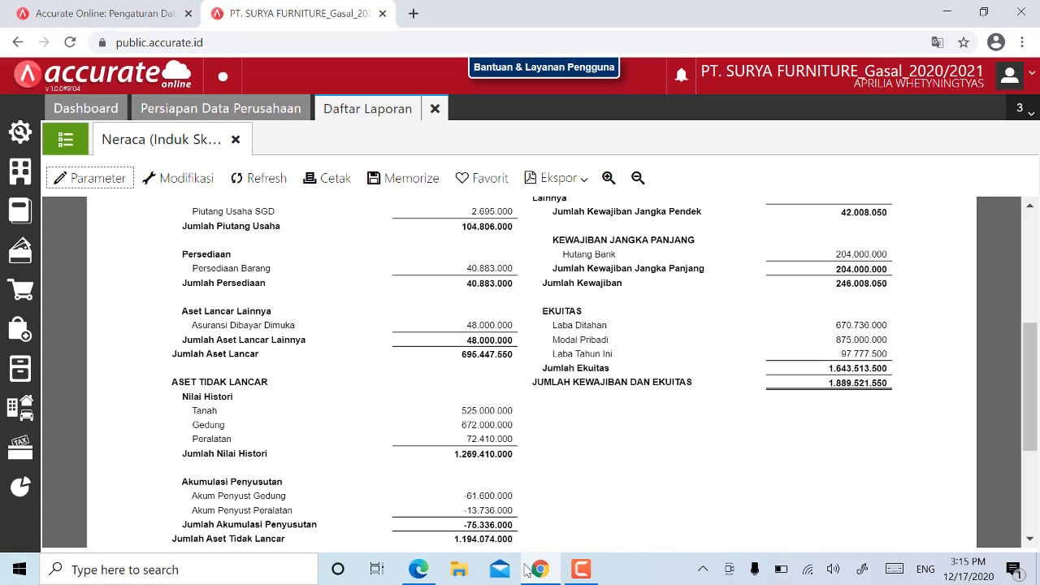
{"action": "left_click", "coordinate": [419, 569]}
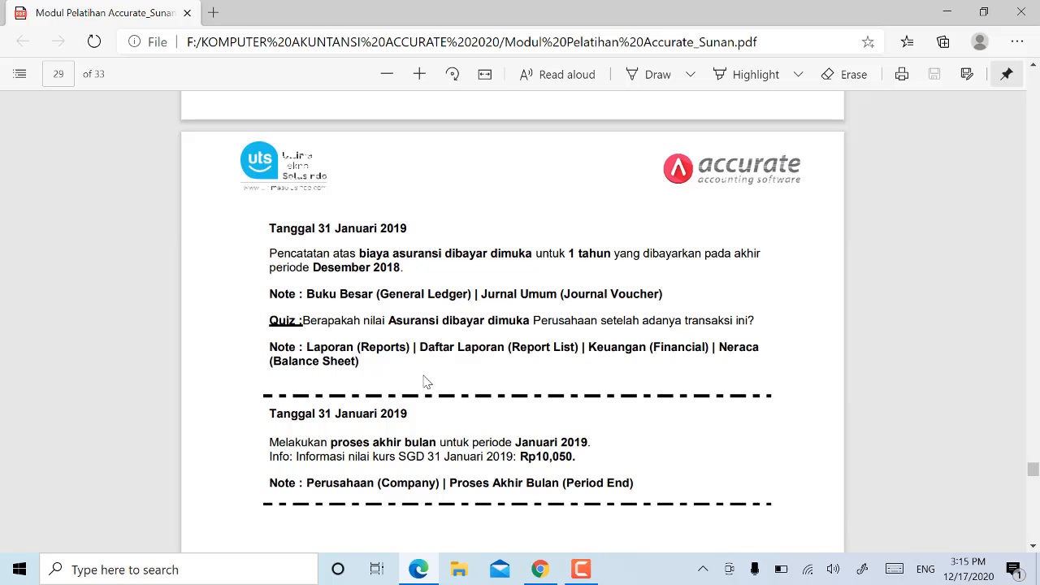
{"action": "left_click", "coordinate": [435, 573]}
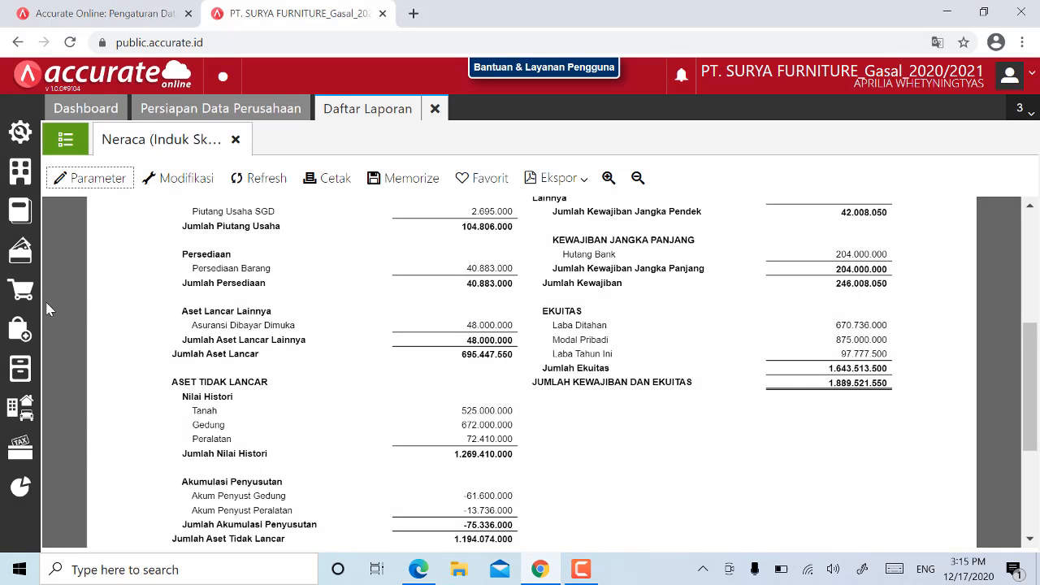
- Start a new Jurnal Umum entry in Buku Besar with Tanggal set to 31/01/2019
{"action": "left_click", "coordinate": [18, 217]}
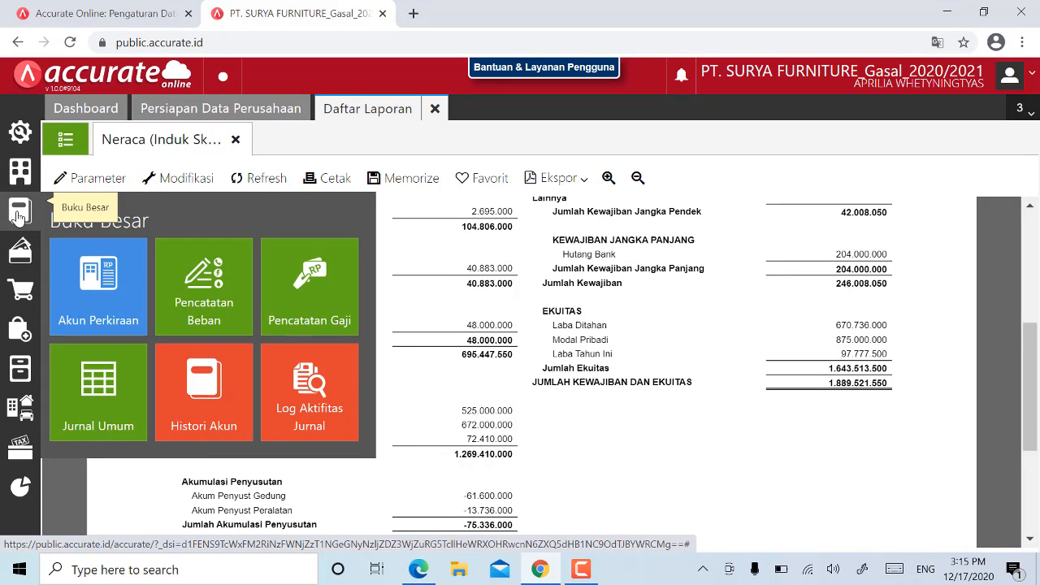
{"action": "left_click", "coordinate": [120, 411]}
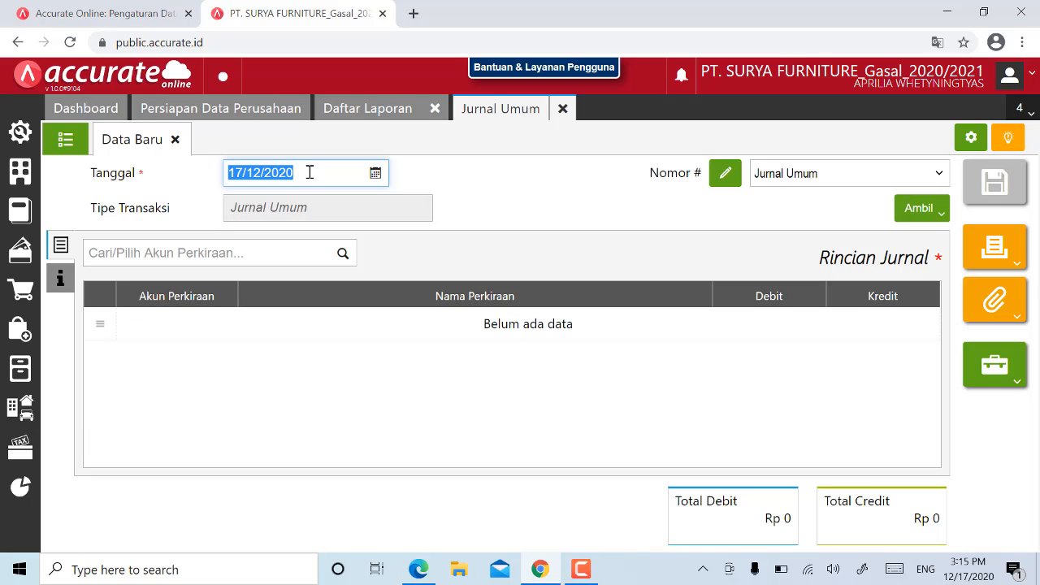
{"action": "type", "text": "31/"}
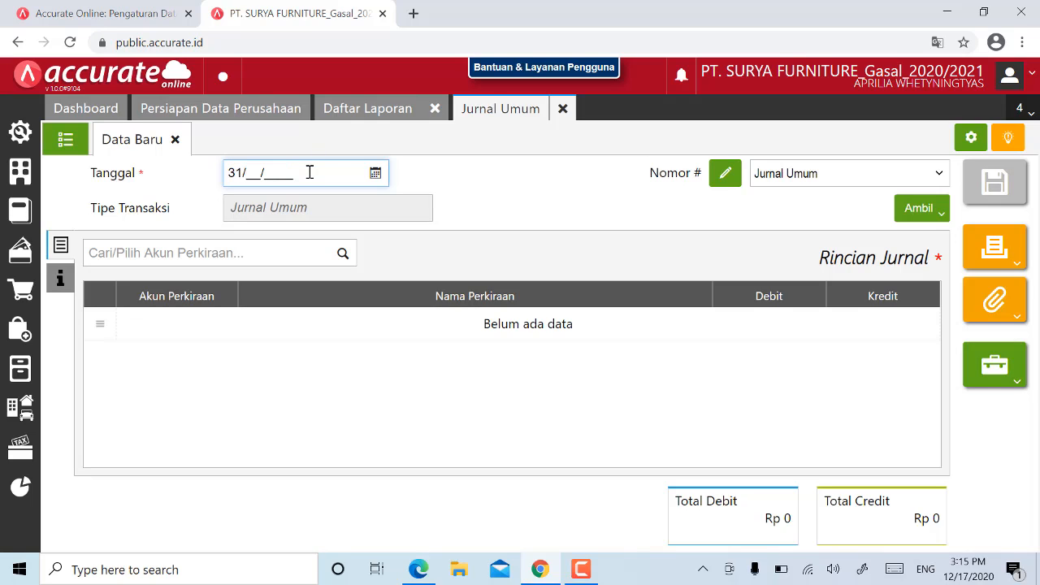
{"action": "type", "text": "01/2019"}
{"action": "left_click", "coordinate": [478, 206]}
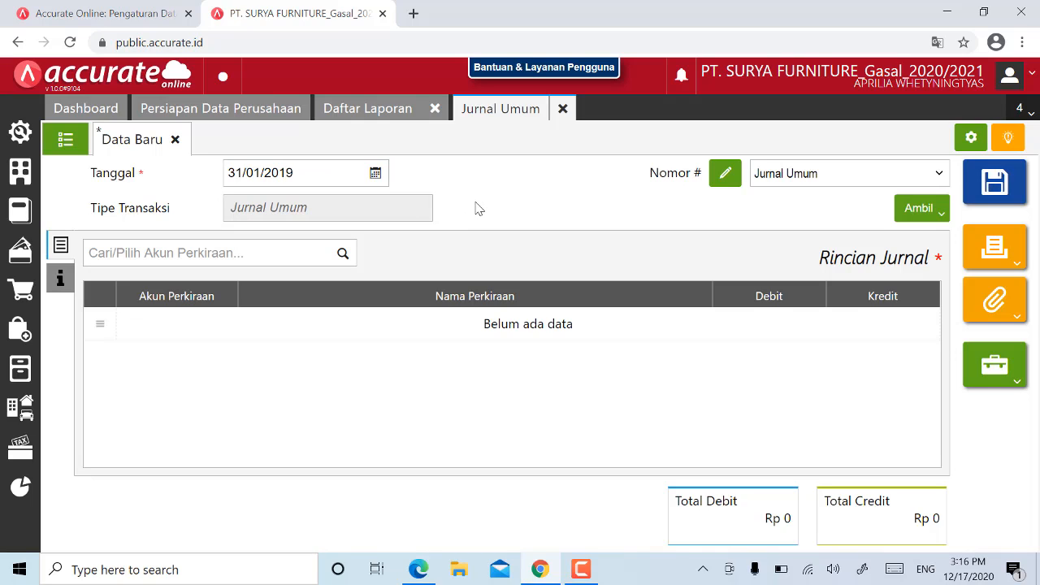
- Search the Akun Perkiraan list of the new journal for "beban"
{"action": "left_click", "coordinate": [114, 252]}
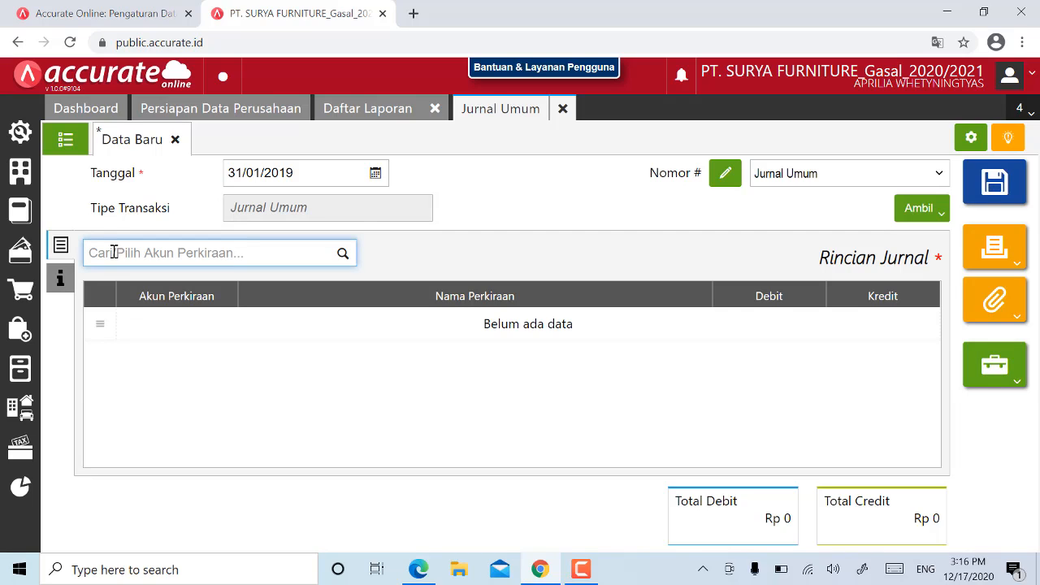
{"action": "type", "text": "beba"}
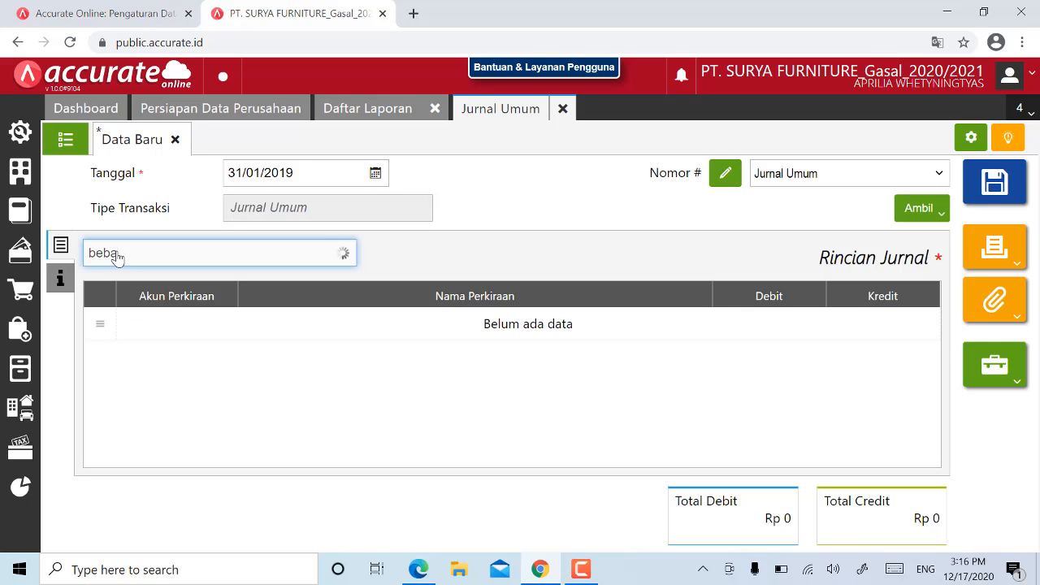
{"action": "scroll", "coordinate": [143, 365], "scroll_direction": "down", "scroll_amount": 3}
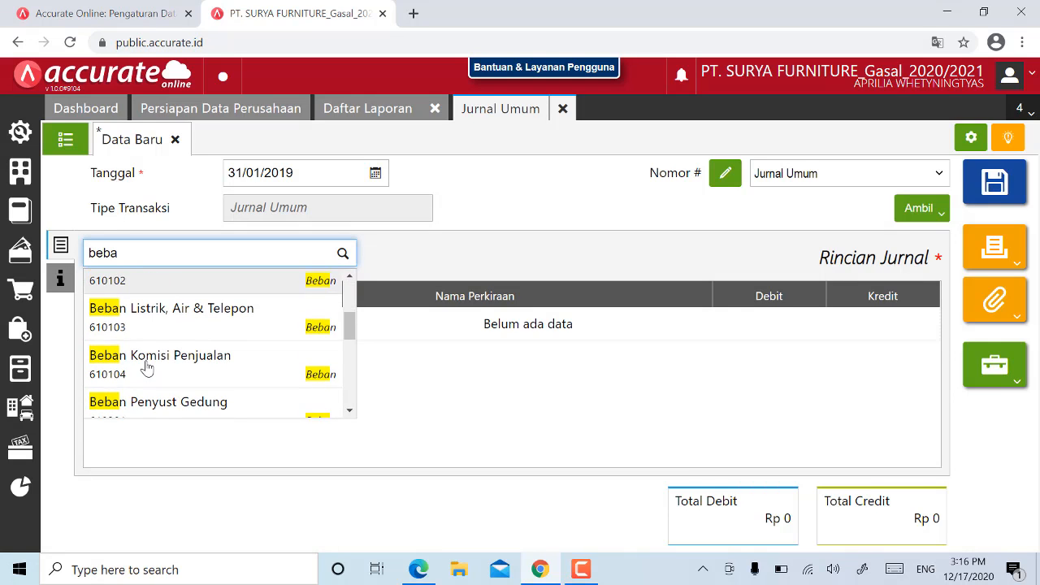
{"action": "scroll", "coordinate": [144, 366], "scroll_direction": "up", "scroll_amount": 1}
{"action": "type", "text": "n"}
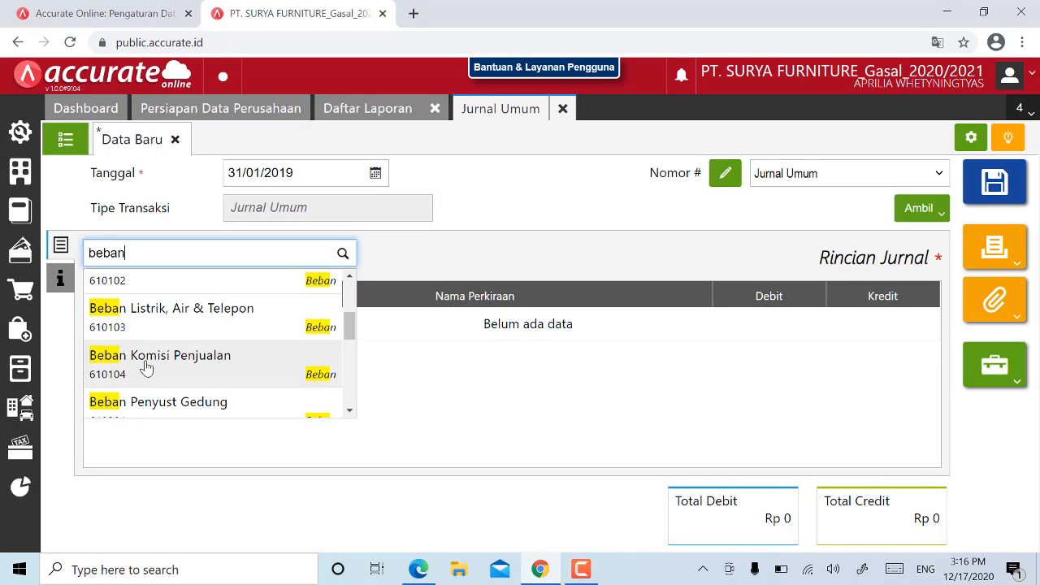
{"action": "type", "text": " ura"}
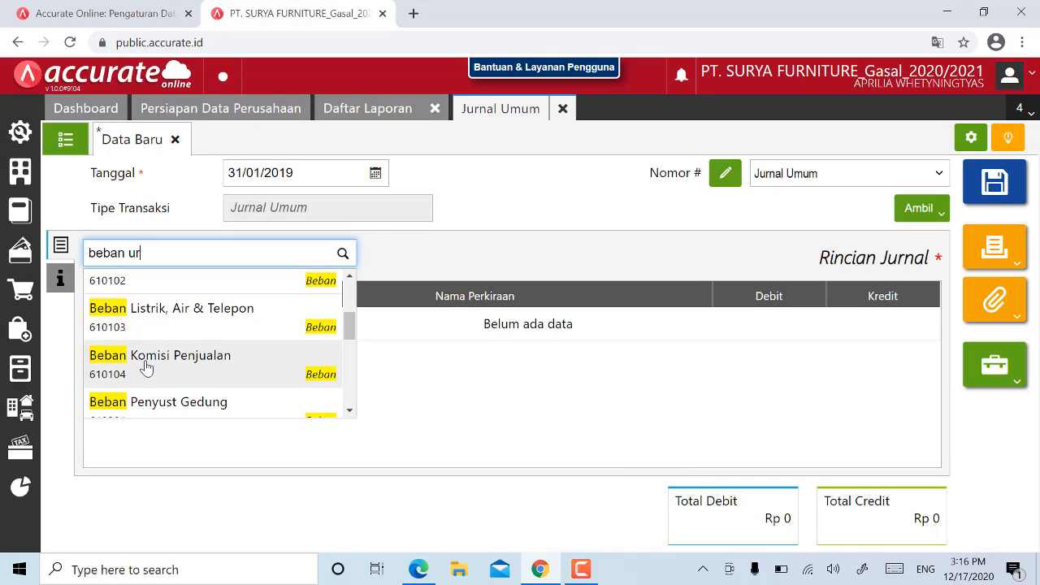
{"action": "key", "text": "BackSpace"}
{"action": "key", "text": "BackSpace"}
{"action": "key", "text": "BackSpace"}
{"action": "key", "text": "BackSpace"}
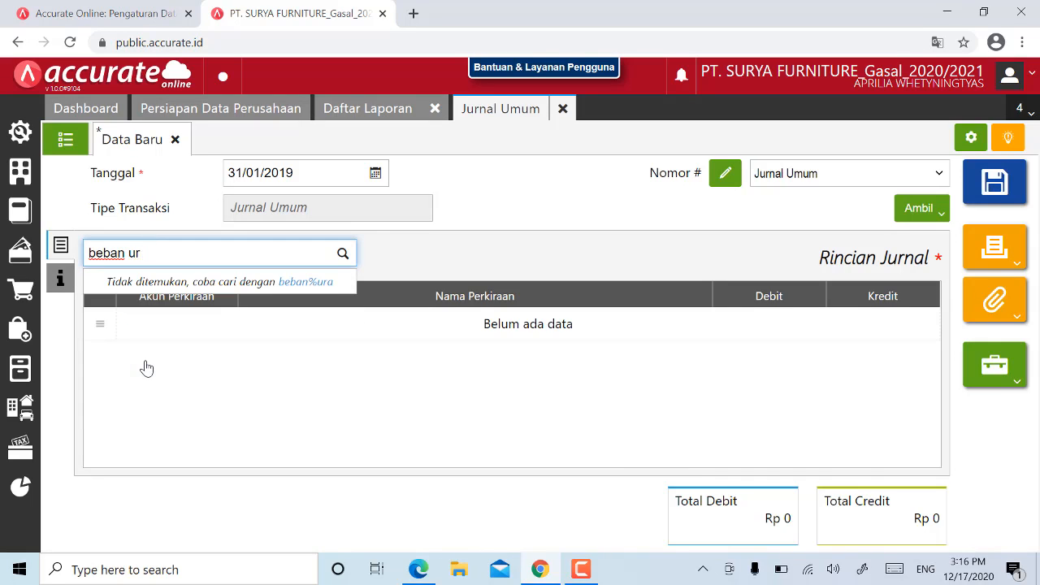
{"action": "type", "text": "sura"}
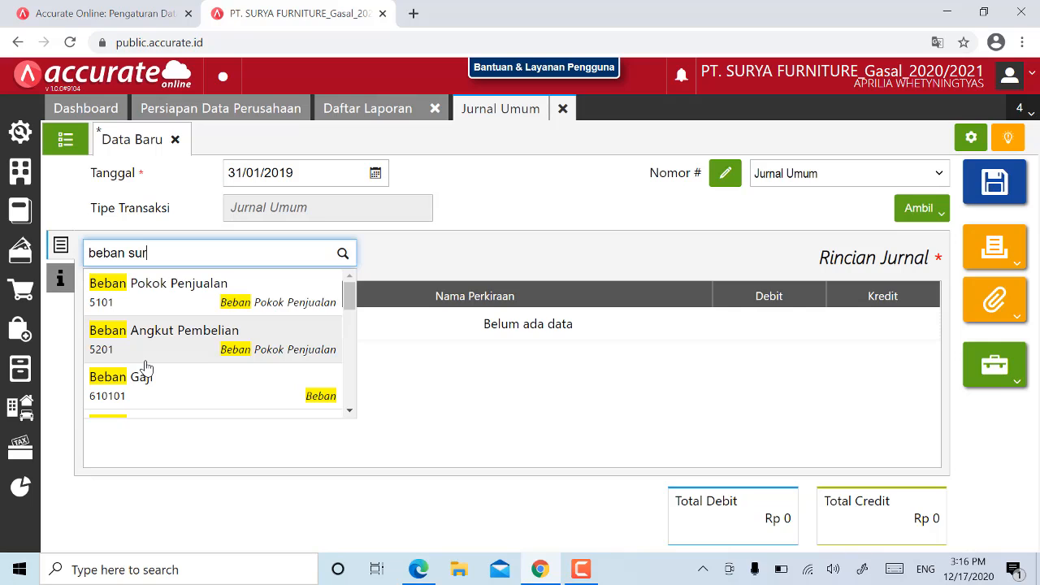
{"action": "key", "text": "BackSpace"}
{"action": "key", "text": "BackSpace"}
{"action": "key", "text": "BackSpace"}
{"action": "key", "text": "BackSpace"}
{"action": "key", "text": "BackSpace"}
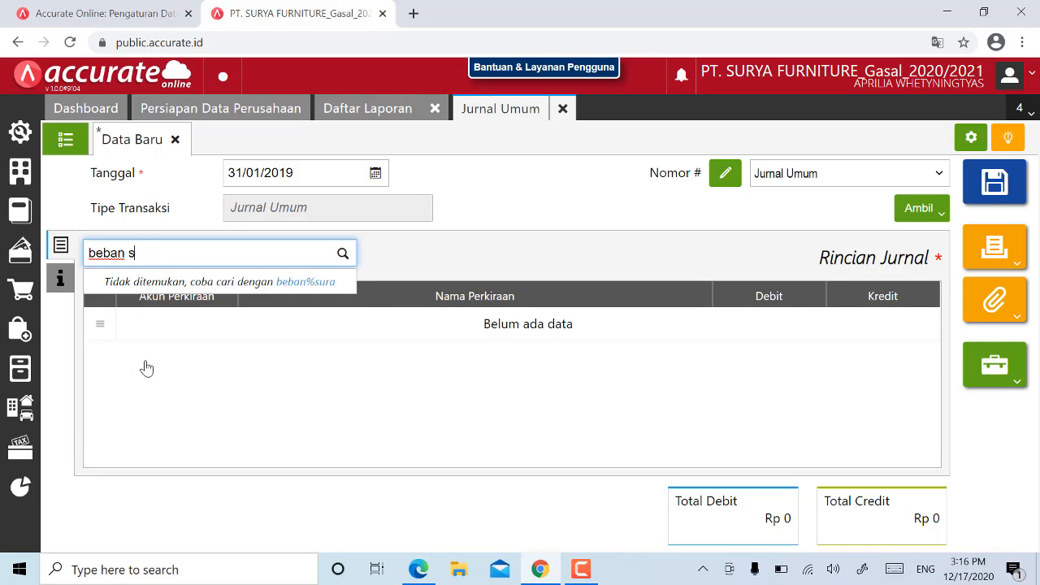
{"action": "type", "text": "sura"}
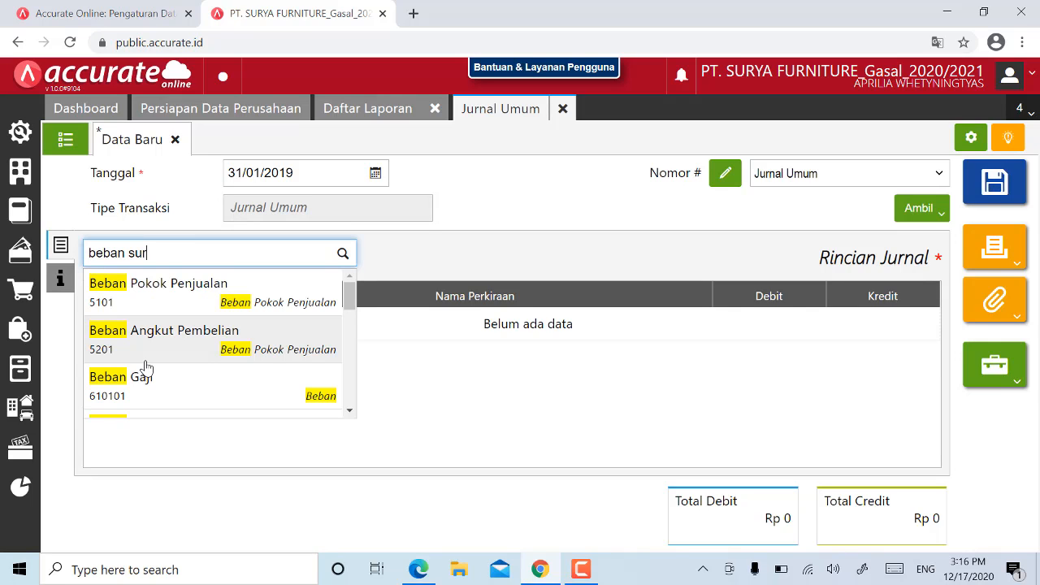
{"action": "key", "text": "BackSpace"}
{"action": "key", "text": "BackSpace"}
{"action": "key", "text": "BackSpace"}
{"action": "key", "text": "BackSpace"}
{"action": "key", "text": "BackSpace"}
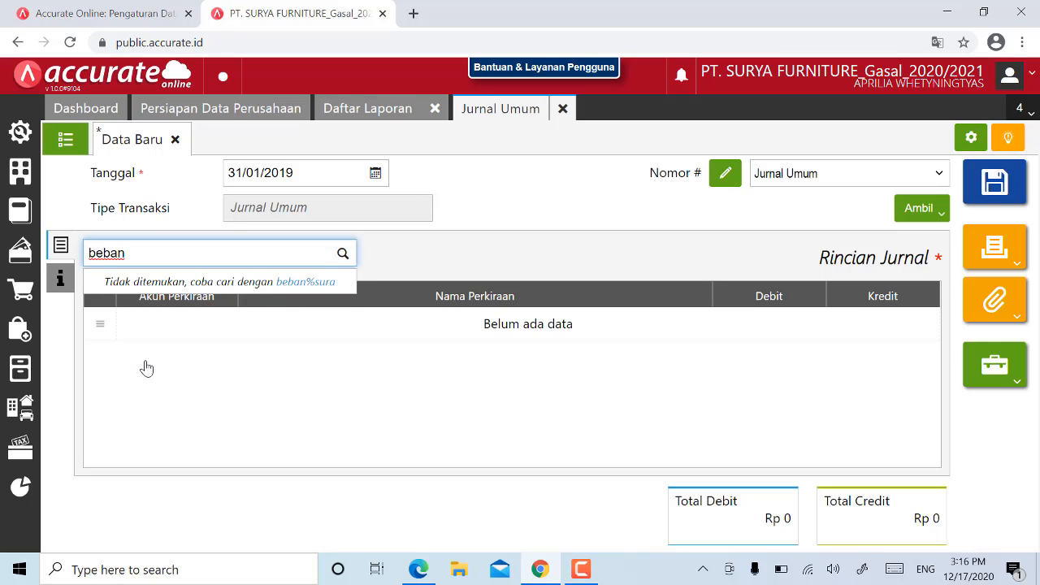
- Narrow the account search to "beban asuransi" and add Beban Asuransi to the journal with a Debit of 4.000.000
{"action": "type", "text": "asu"}
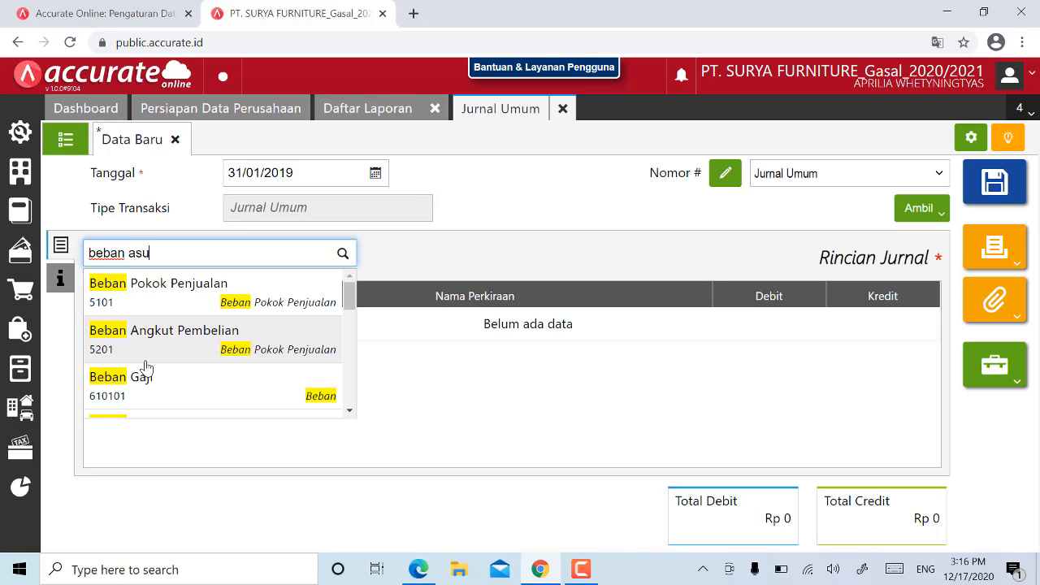
{"action": "type", "text": "ransi"}
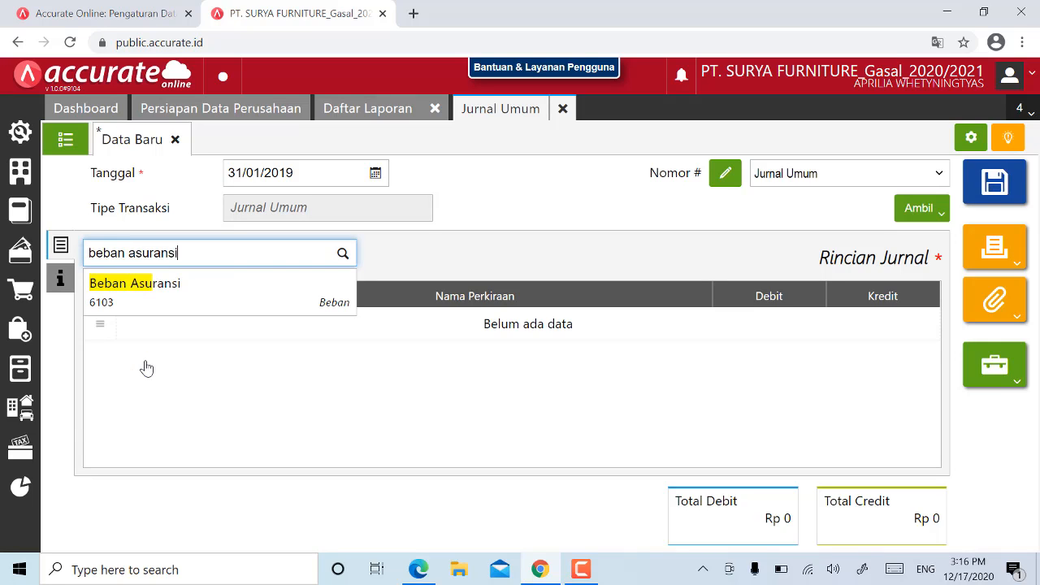
{"action": "left_click", "coordinate": [192, 295]}
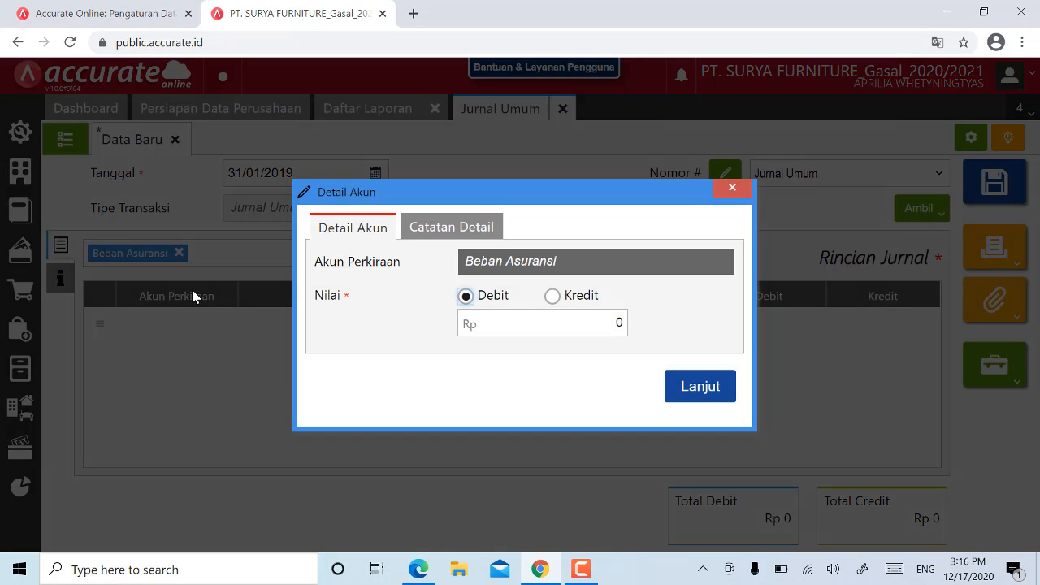
{"action": "left_click", "coordinate": [523, 322]}
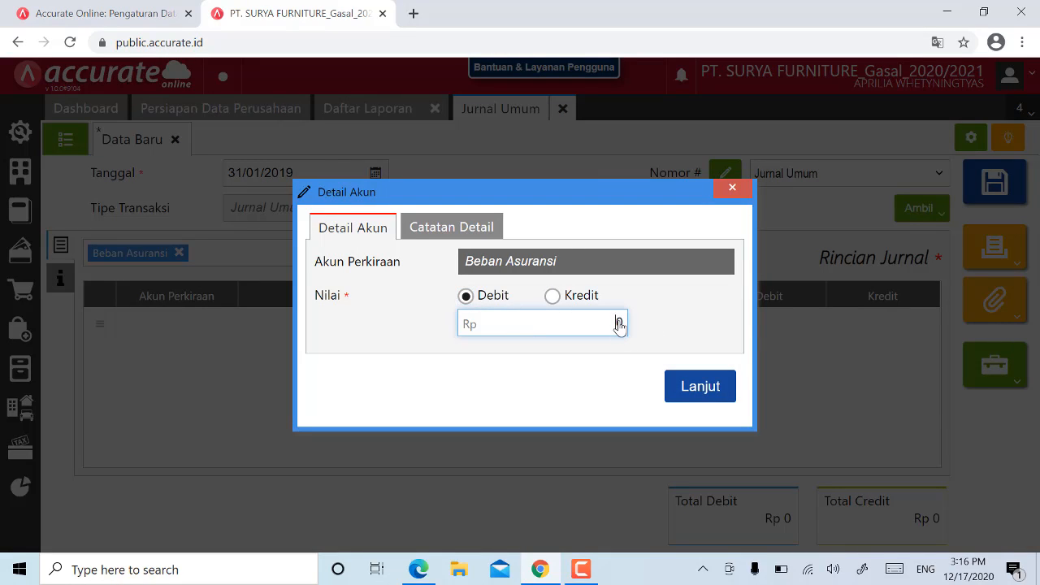
{"action": "type", "text": "4.000.000"}
{"action": "left_click", "coordinate": [712, 394]}
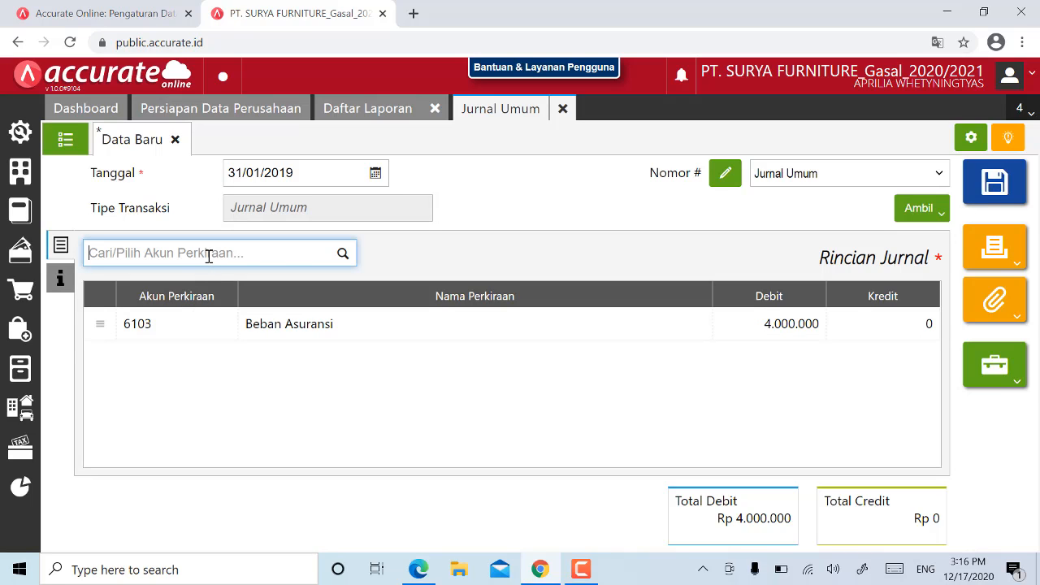
- Add the Asuransi Dibayar Dimuka account to the journal with a Kredit of 4.000.000
{"action": "type", "text": "as"}
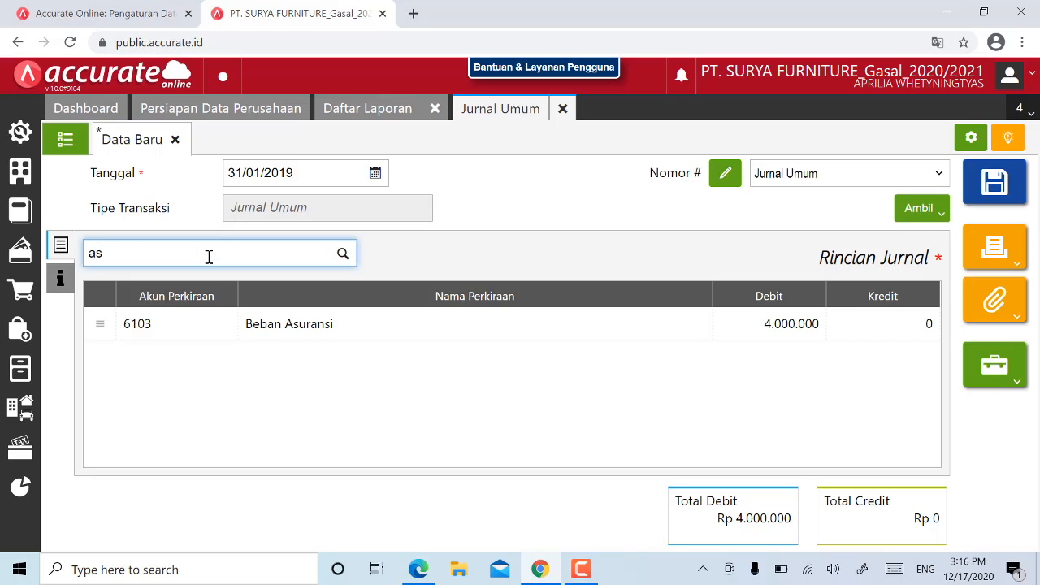
{"action": "type", "text": "uransi"}
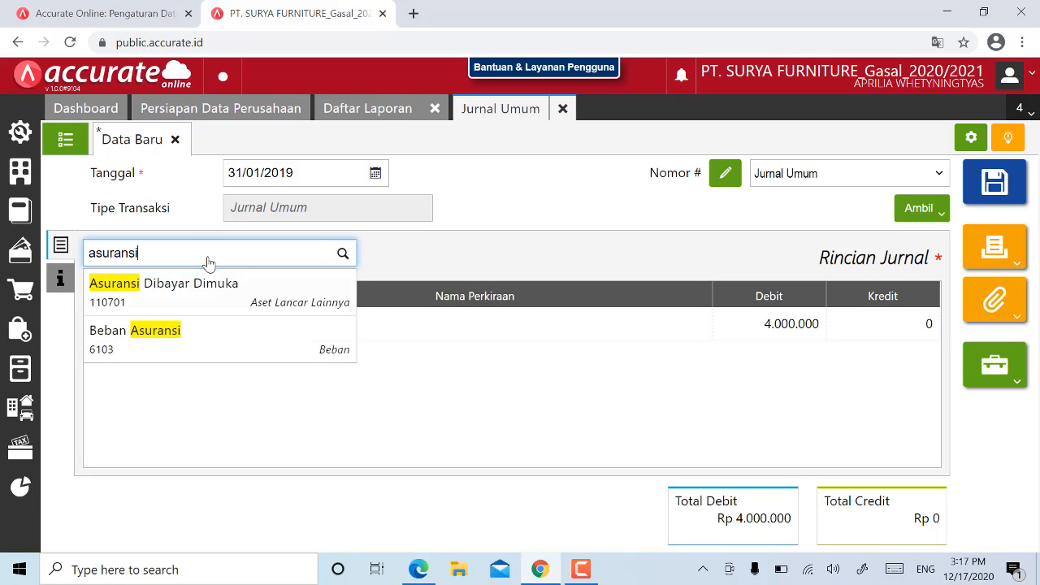
{"action": "left_click", "coordinate": [215, 302]}
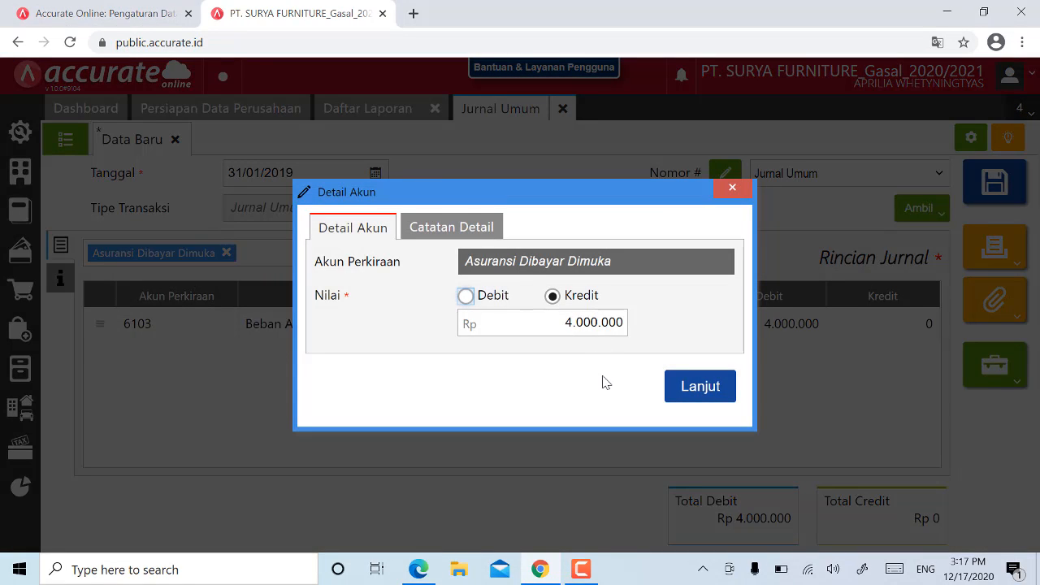
{"action": "left_click", "coordinate": [696, 388]}
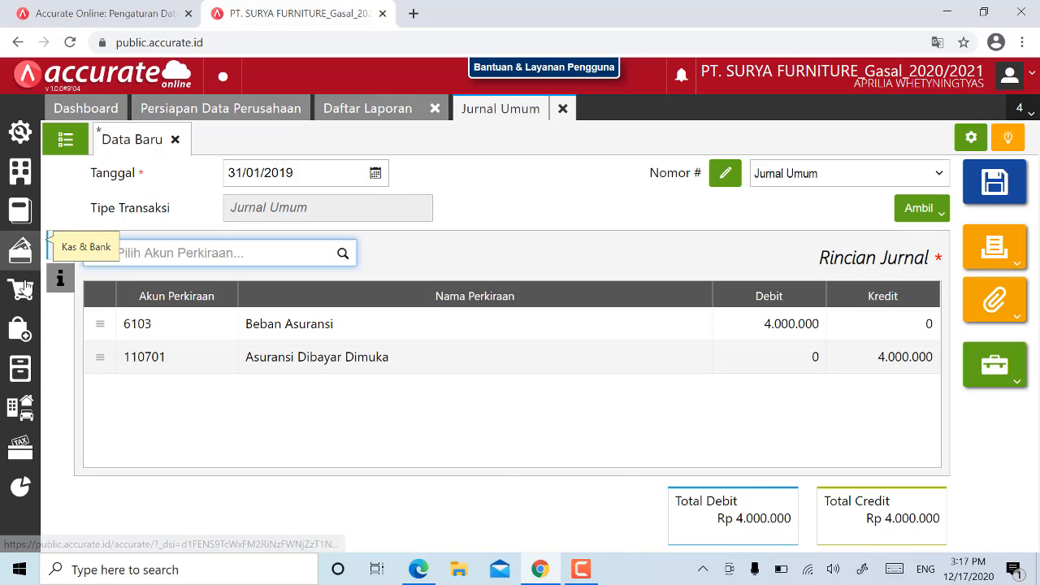
- Set the journal's Keterangan to "penyesuaian asuransi DDM Jan 2019", then save the entry and close Jurnal Umum
{"action": "left_click", "coordinate": [59, 284]}
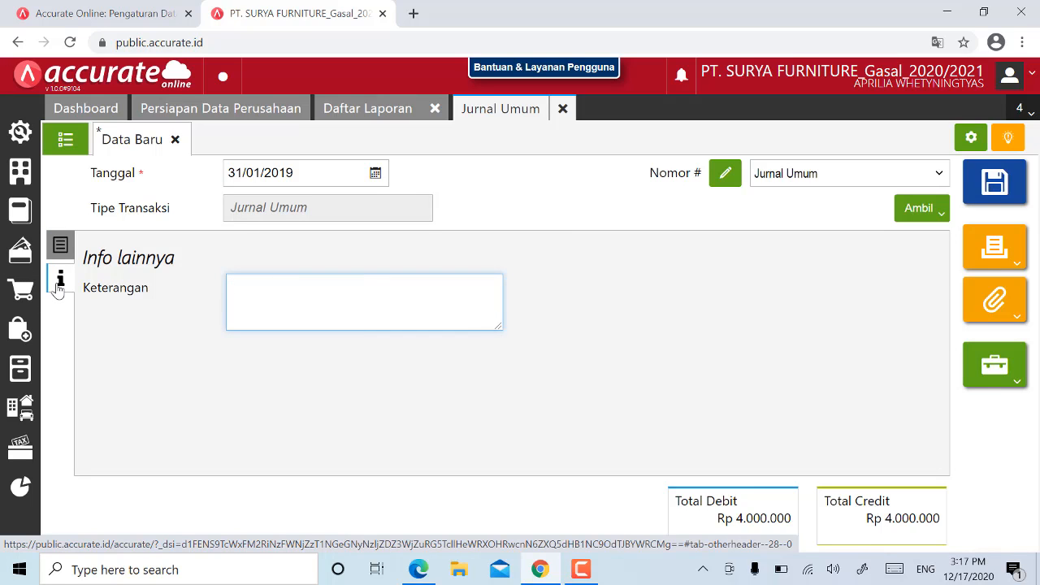
{"action": "type", "text": "penyesuaian "}
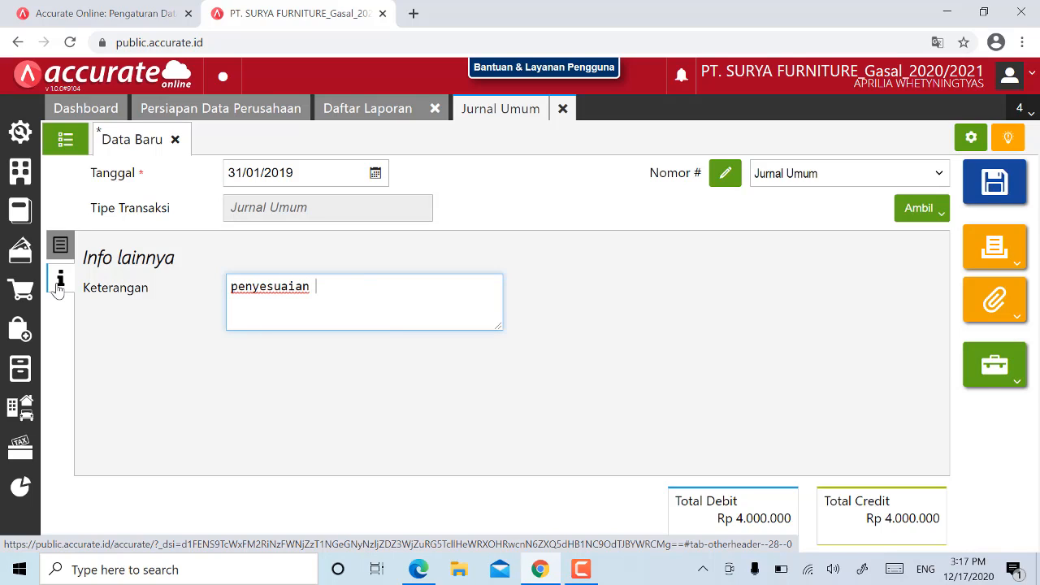
{"action": "type", "text": "a"}
{"action": "type", "text": "urans"}
{"action": "key", "text": "BackSpace"}
{"action": "key", "text": "BackSpace"}
{"action": "key", "text": "BackSpace"}
{"action": "key", "text": "BackSpace"}
{"action": "key", "text": "BackSpace"}
{"action": "type", "text": "suransi"}
{"action": "type", "text": "DDM"}
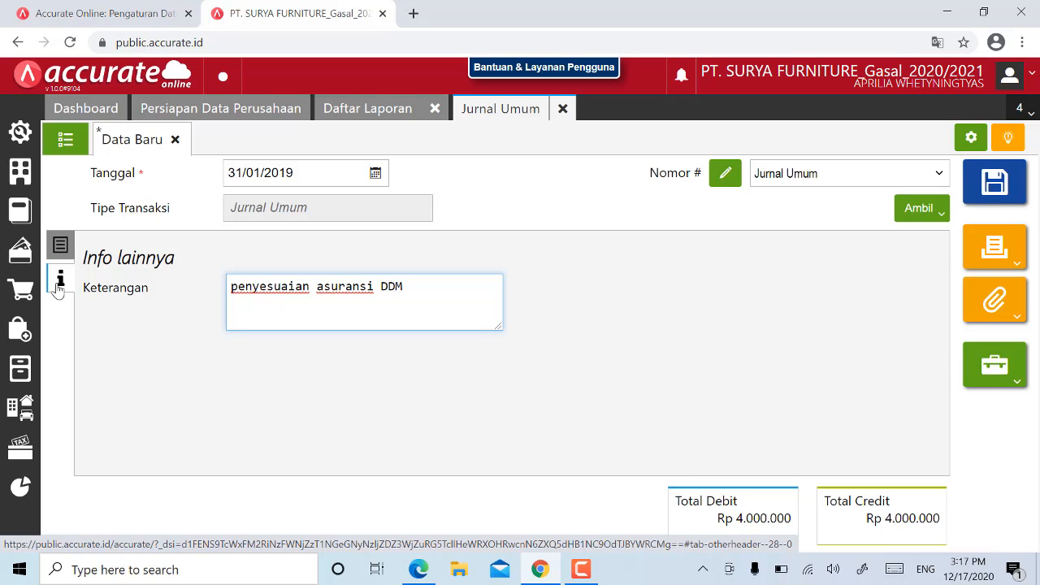
{"action": "type", "text": " Jan 2019"}
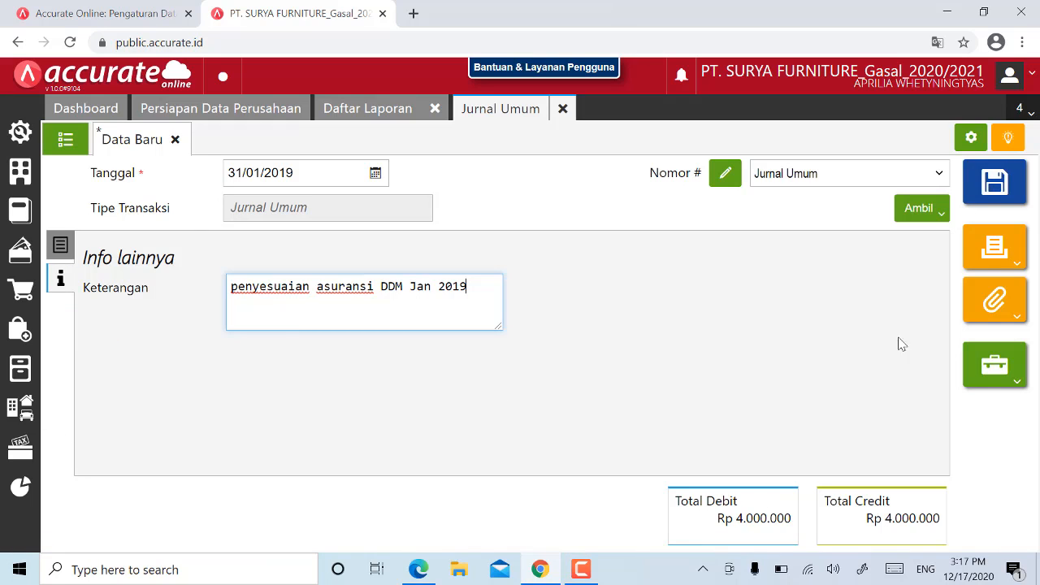
{"action": "left_click", "coordinate": [991, 193]}
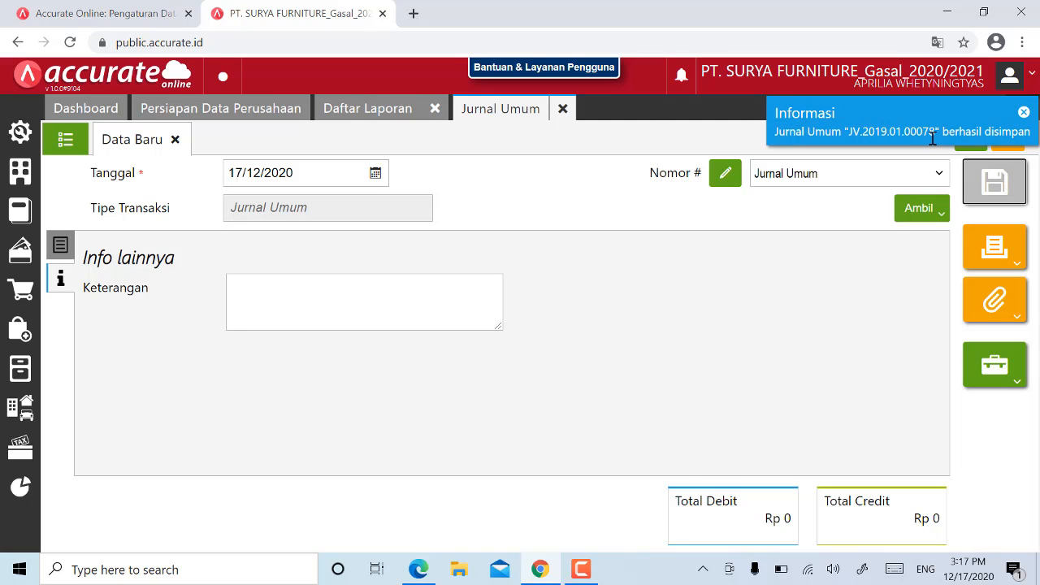
{"action": "left_click", "coordinate": [563, 112]}
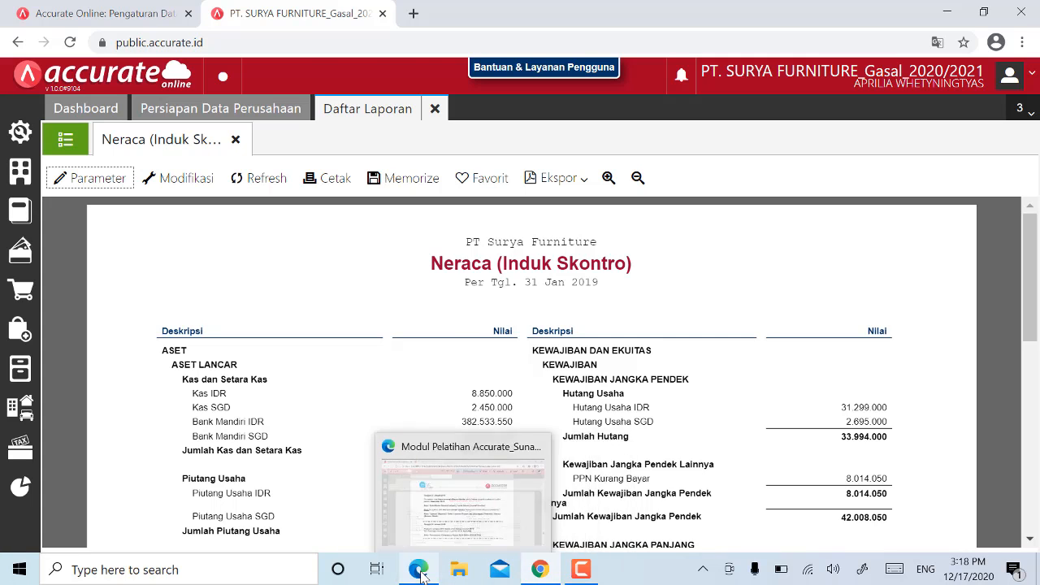
- Read the prepaid insurance quiz in the training module, then refresh the Neraca report and examine Asuransi Dibayar Dimuka
{"action": "left_click", "coordinate": [398, 517]}
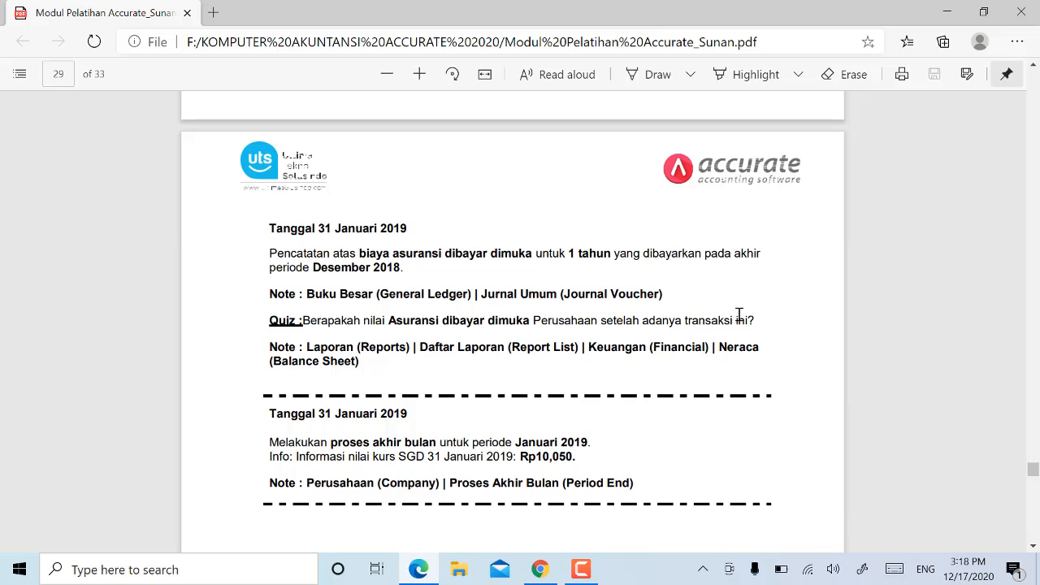
{"action": "left_click", "coordinate": [539, 569]}
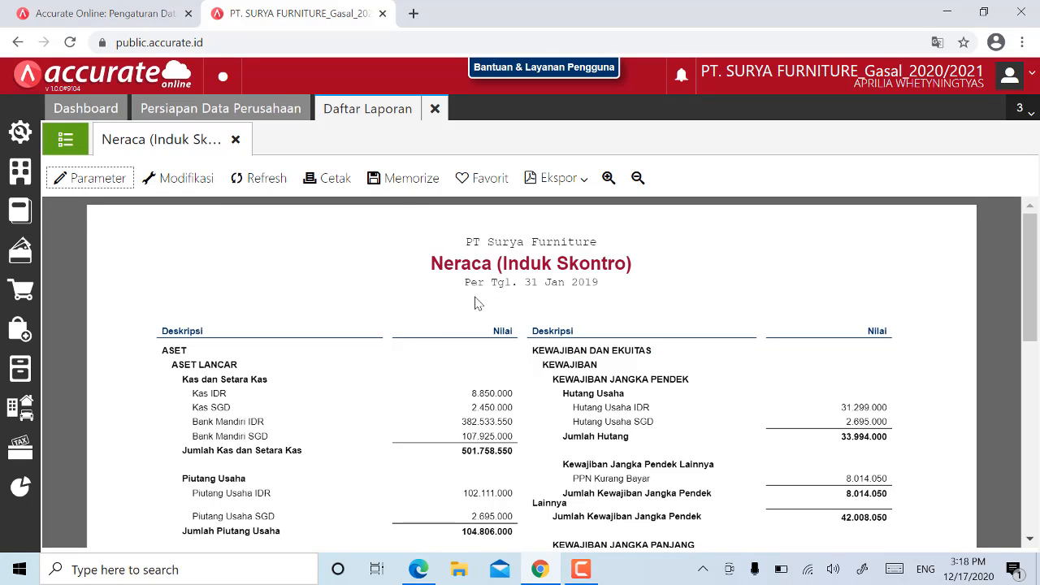
{"action": "left_click", "coordinate": [261, 182]}
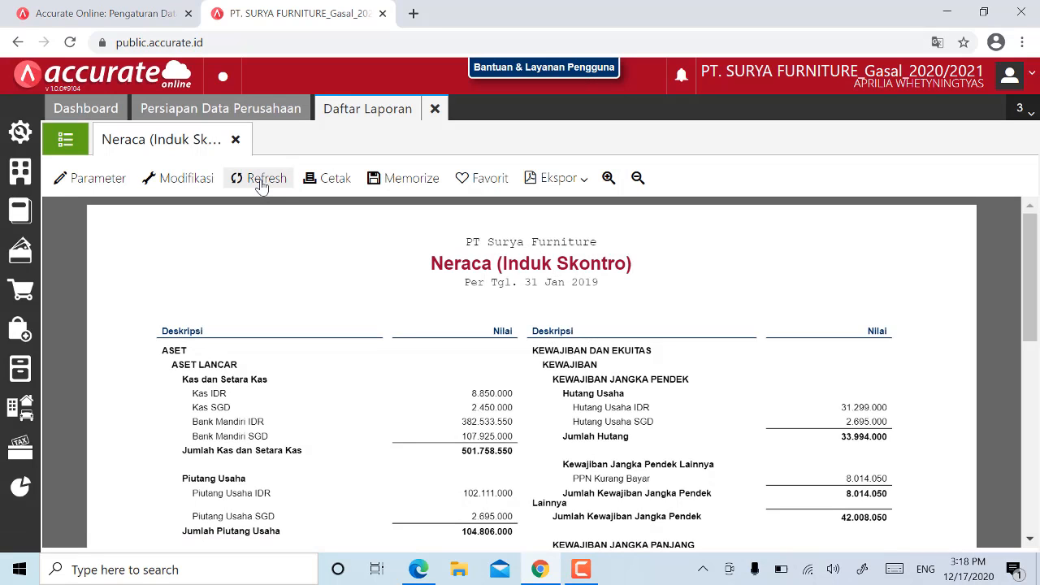
{"action": "scroll", "coordinate": [394, 388], "scroll_direction": "down", "scroll_amount": 4}
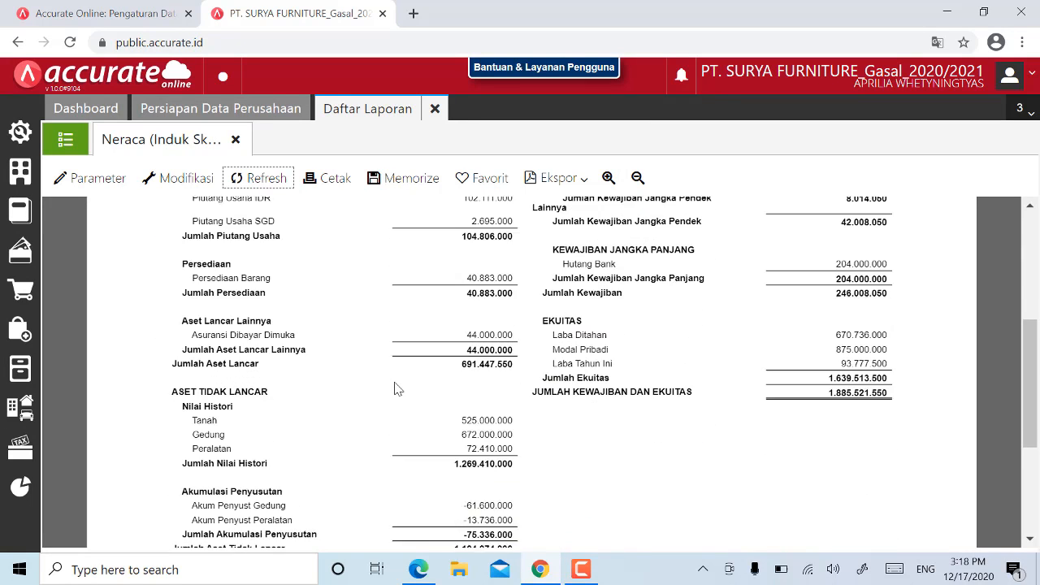
{"action": "scroll", "coordinate": [394, 388], "scroll_direction": "up", "scroll_amount": 1}
{"action": "scroll", "coordinate": [394, 388], "scroll_direction": "down", "scroll_amount": 1}
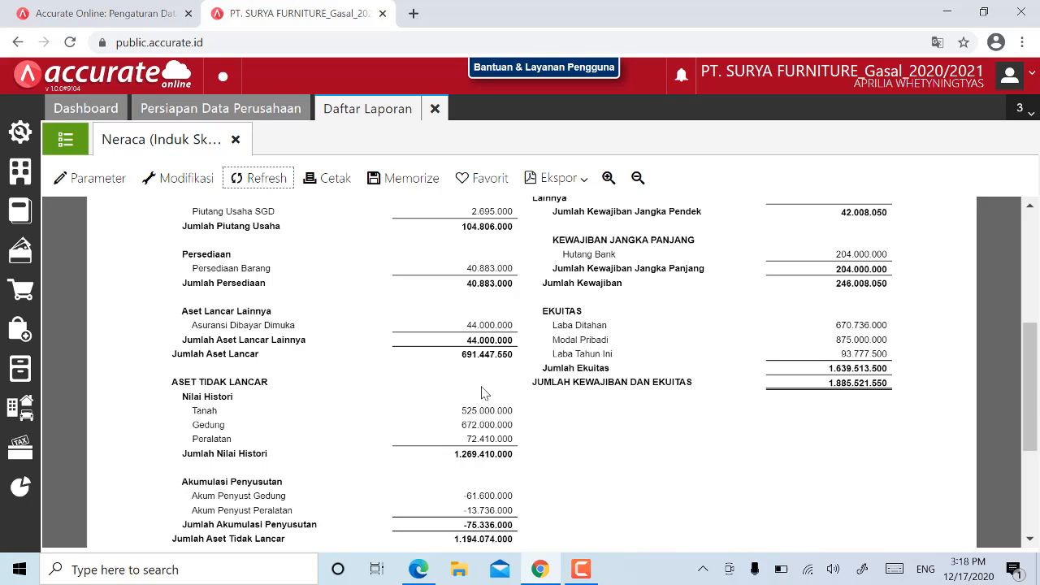
- Open the Word document LINK YOUTUBE MATKUL from USB Drive (F:) in File Explorer
{"action": "left_click", "coordinate": [459, 569]}
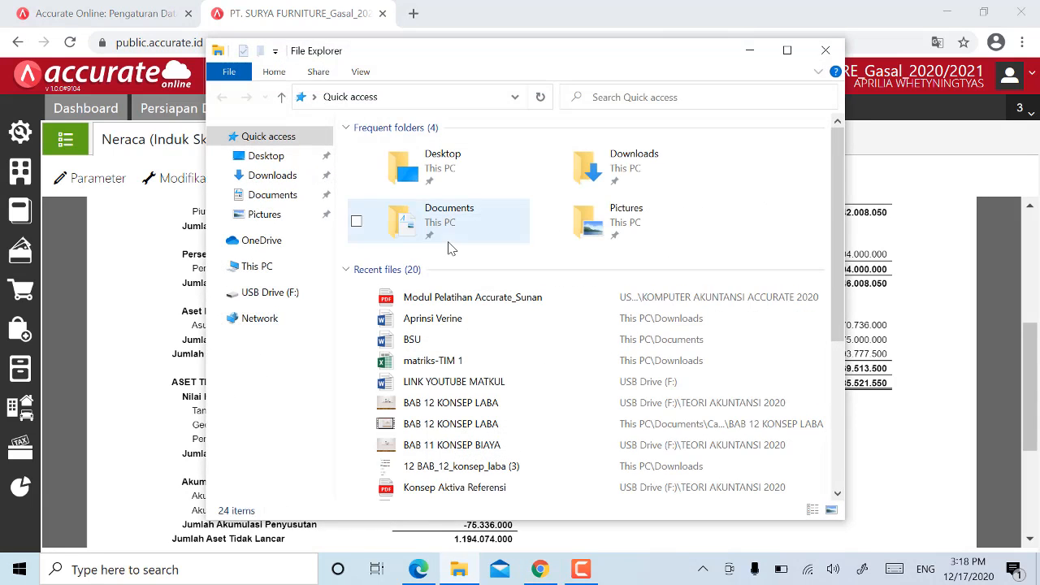
{"action": "left_click", "coordinate": [268, 292]}
{"action": "left_click", "coordinate": [452, 220]}
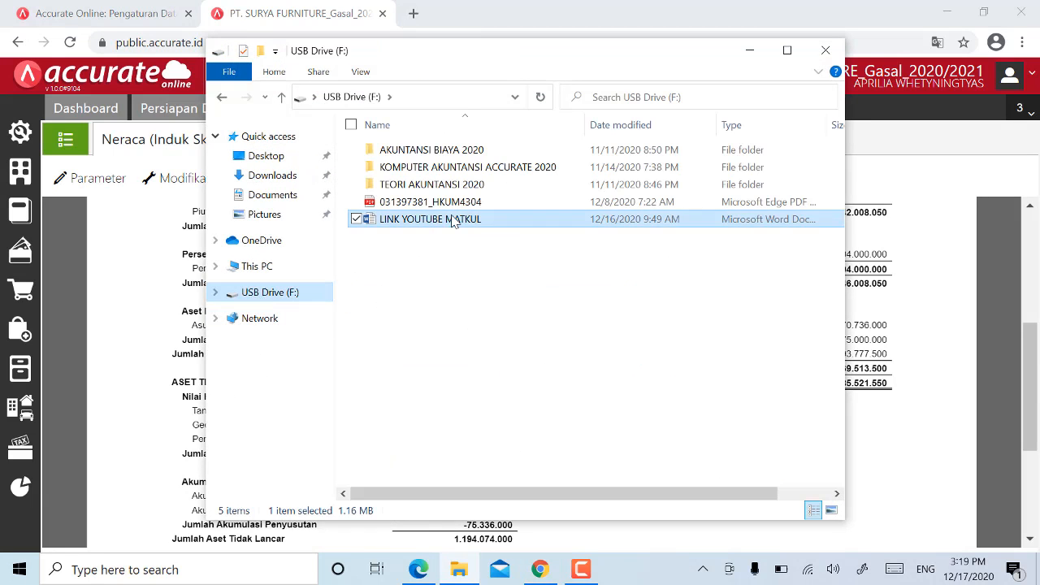
{"action": "double_click", "coordinate": [453, 220]}
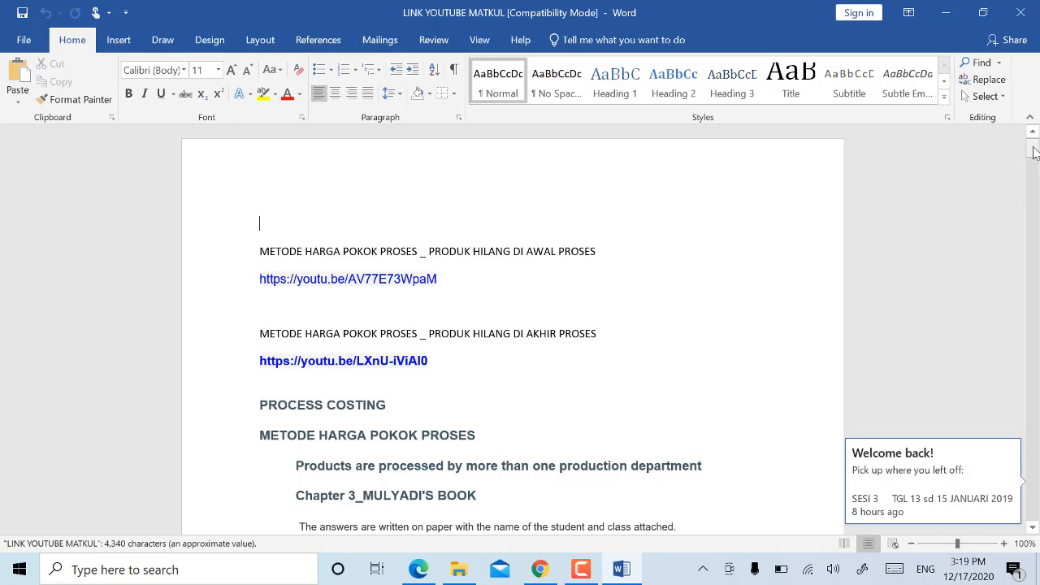
- Paste the captured screenshot of the Neraca report on the empty last page of the document
{"action": "left_click_drag", "start_coordinate": [1035, 153], "coordinate": [1035, 506]}
{"action": "left_click", "coordinate": [438, 262]}
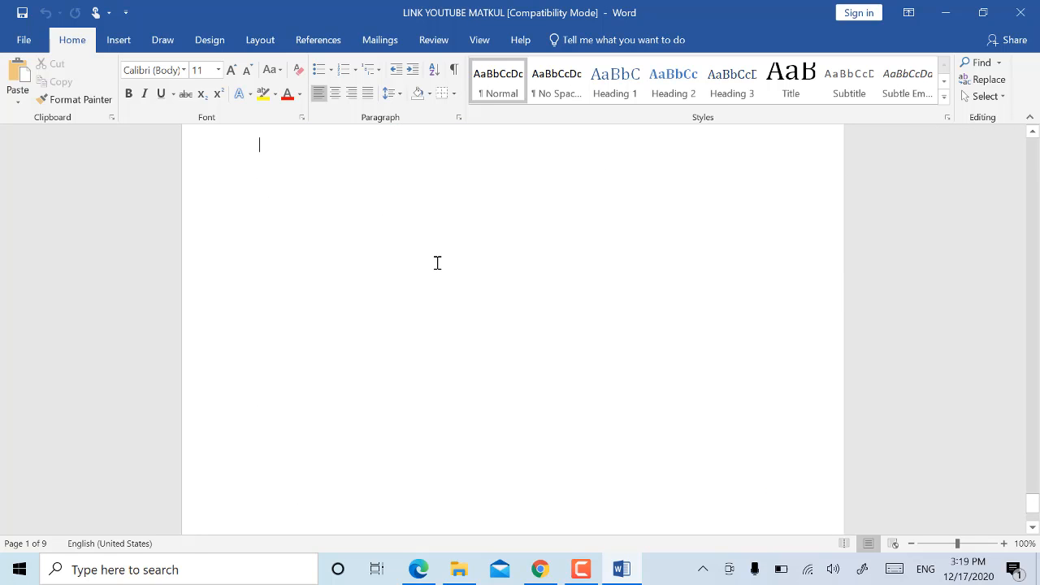
{"action": "right_click", "coordinate": [416, 249]}
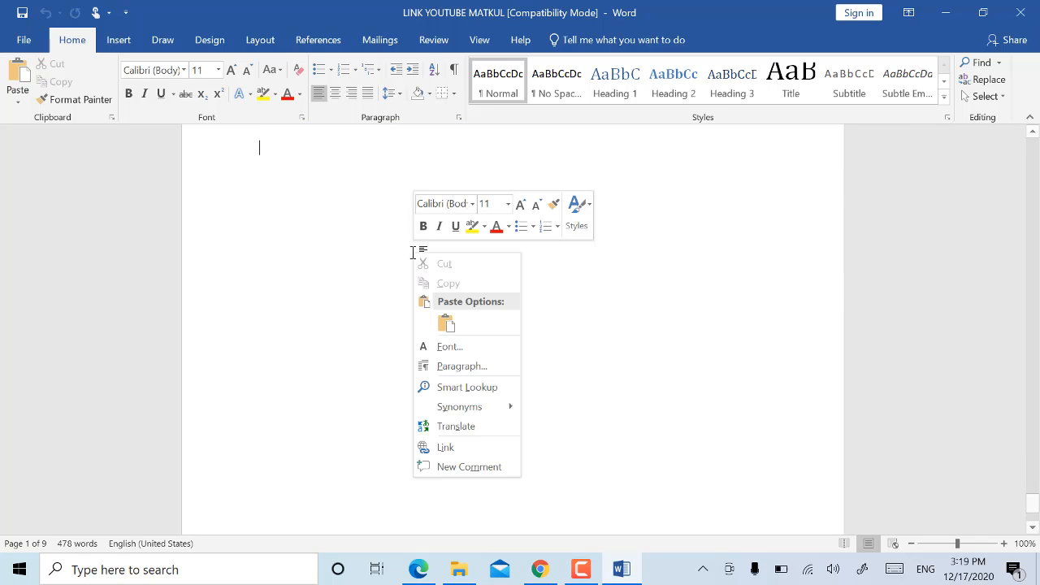
{"action": "left_click", "coordinate": [446, 324]}
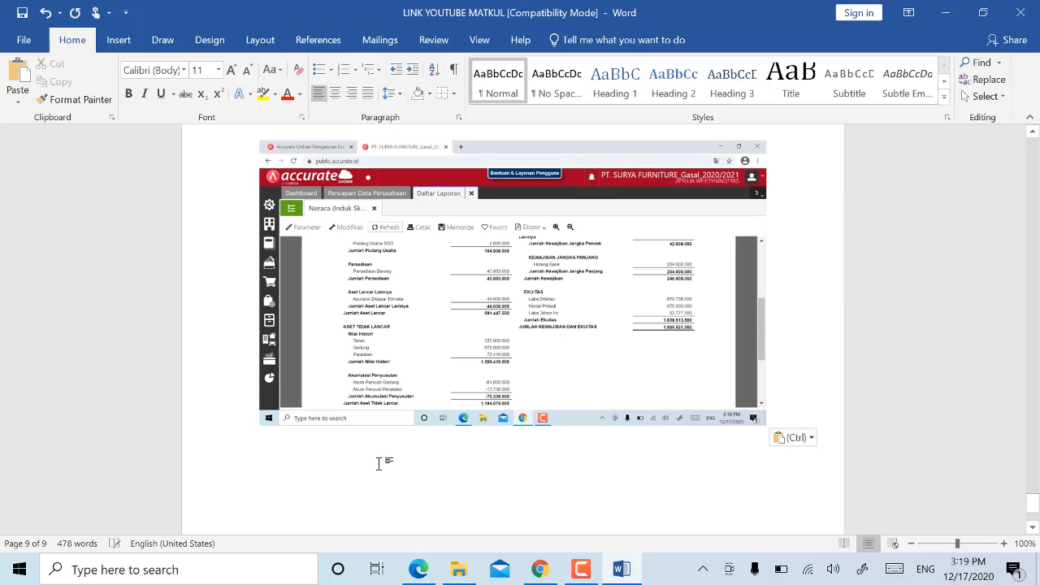
- Switch back to Accurate Online, close Daftar Laporan, and read the 31 Januari 2019 month-end instructions in the training module PDF
{"action": "left_click", "coordinate": [537, 569]}
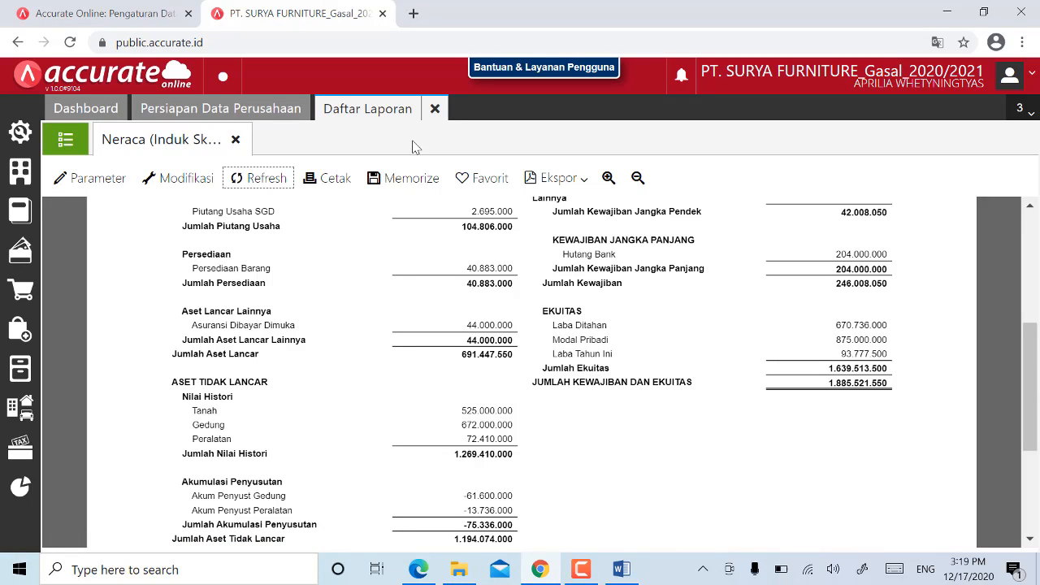
{"action": "left_click", "coordinate": [435, 108]}
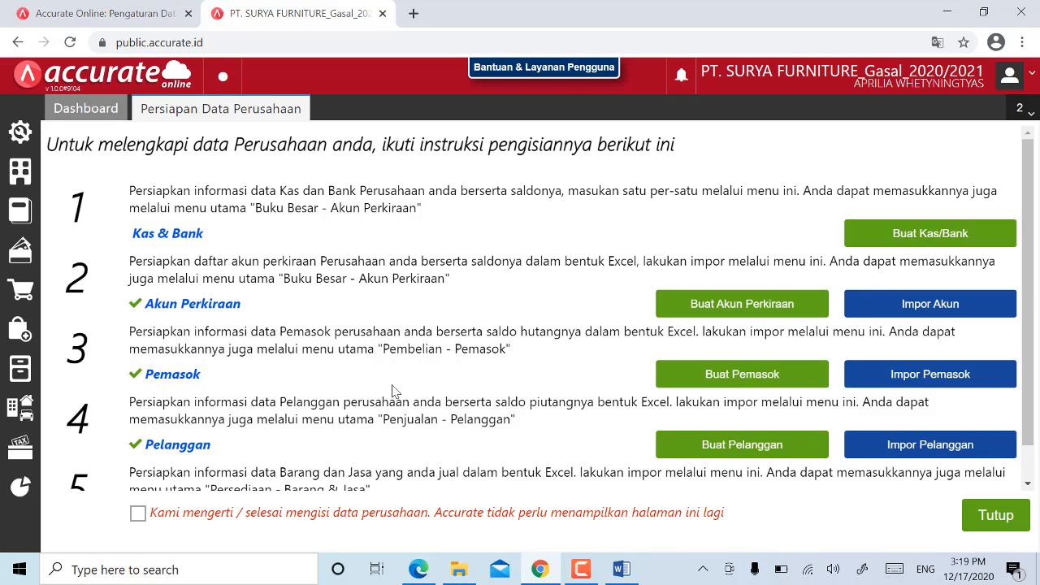
{"action": "left_click", "coordinate": [426, 572]}
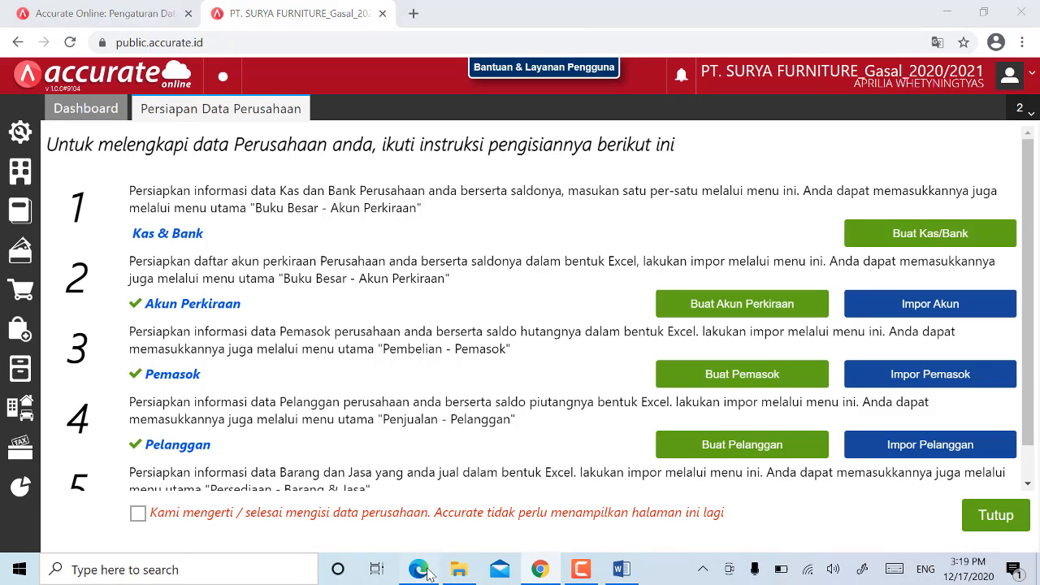
{"action": "scroll", "coordinate": [403, 333], "scroll_direction": "down", "scroll_amount": 3}
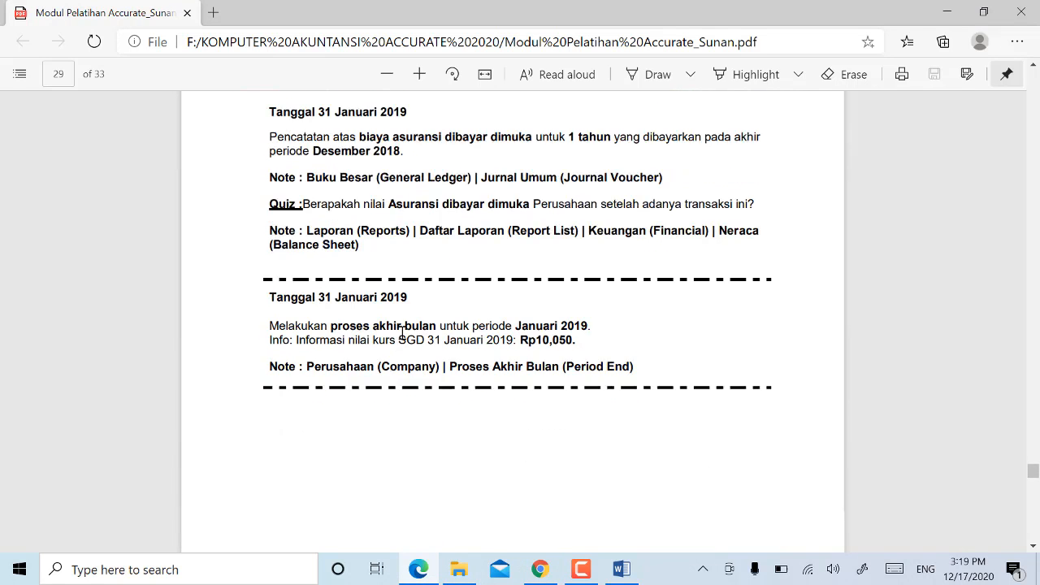
{"action": "scroll", "coordinate": [403, 333], "scroll_direction": "down", "scroll_amount": 1}
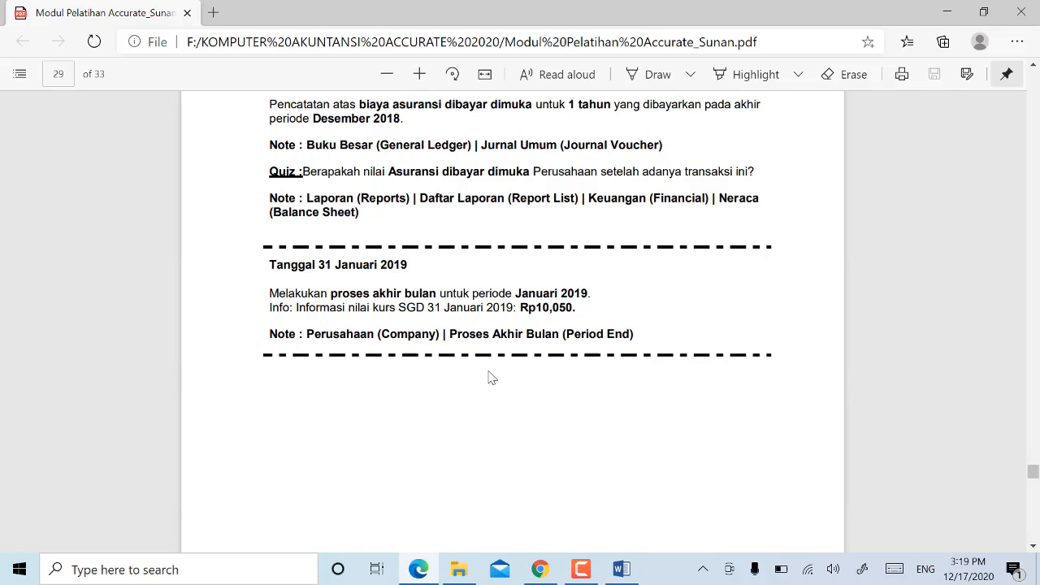
- Run Proses Akhir Bulan in Accurate Online for Januari 2019, save it, and close the form
{"action": "left_click", "coordinate": [538, 560]}
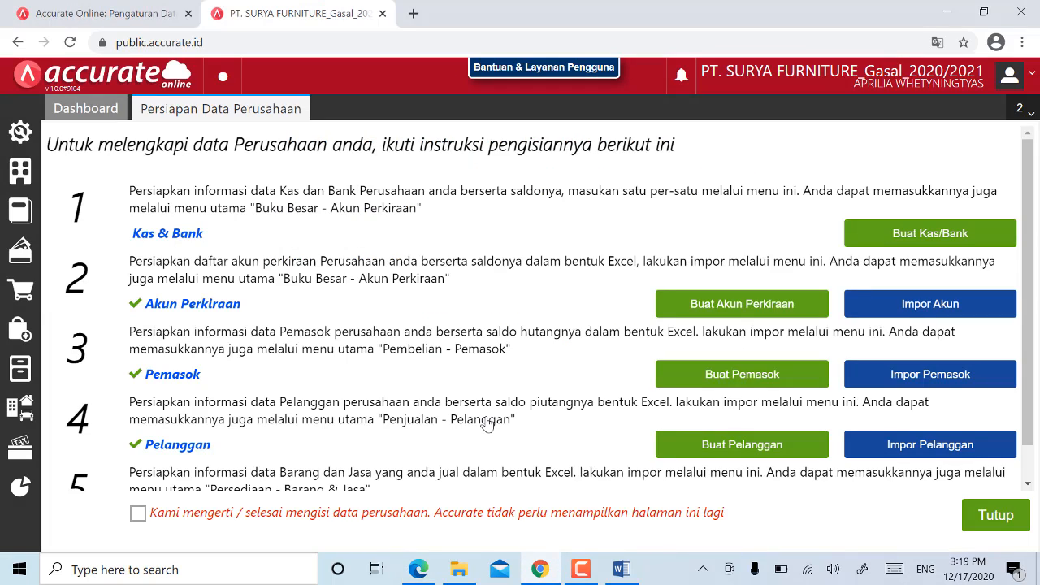
{"action": "left_click", "coordinate": [22, 179]}
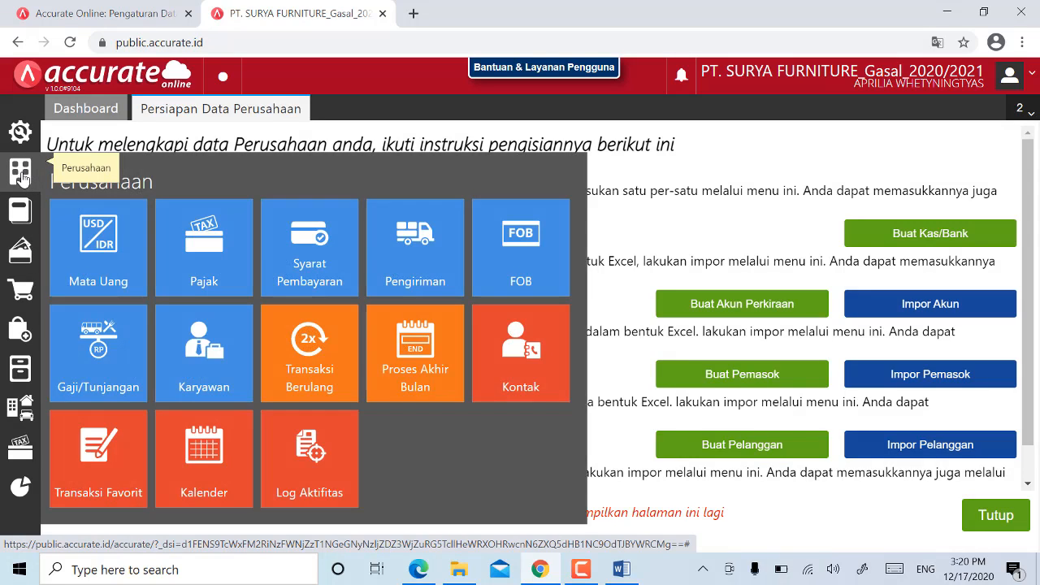
{"action": "left_click", "coordinate": [432, 366]}
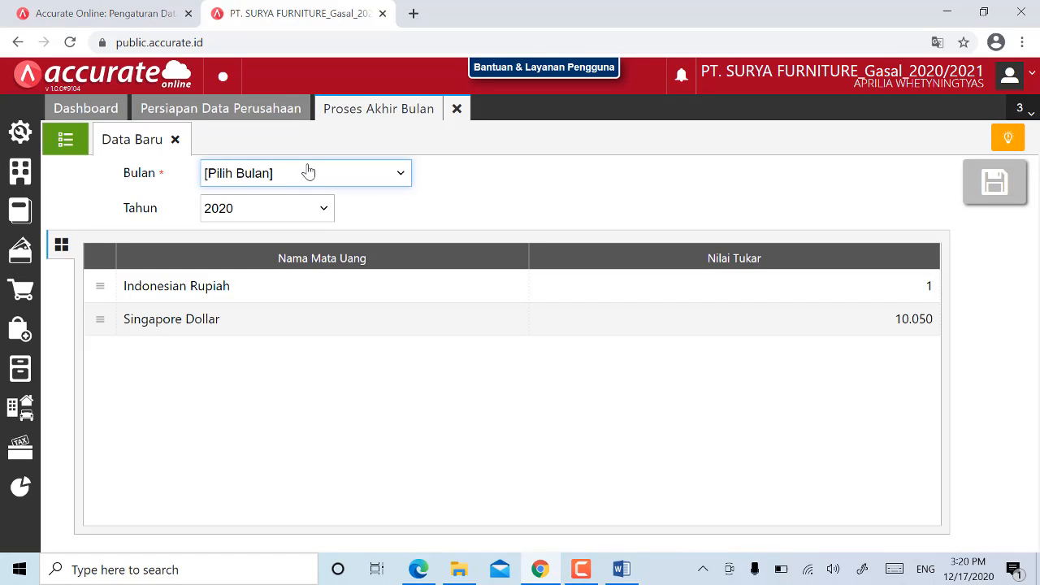
{"action": "left_click", "coordinate": [401, 175]}
{"action": "left_click", "coordinate": [321, 221]}
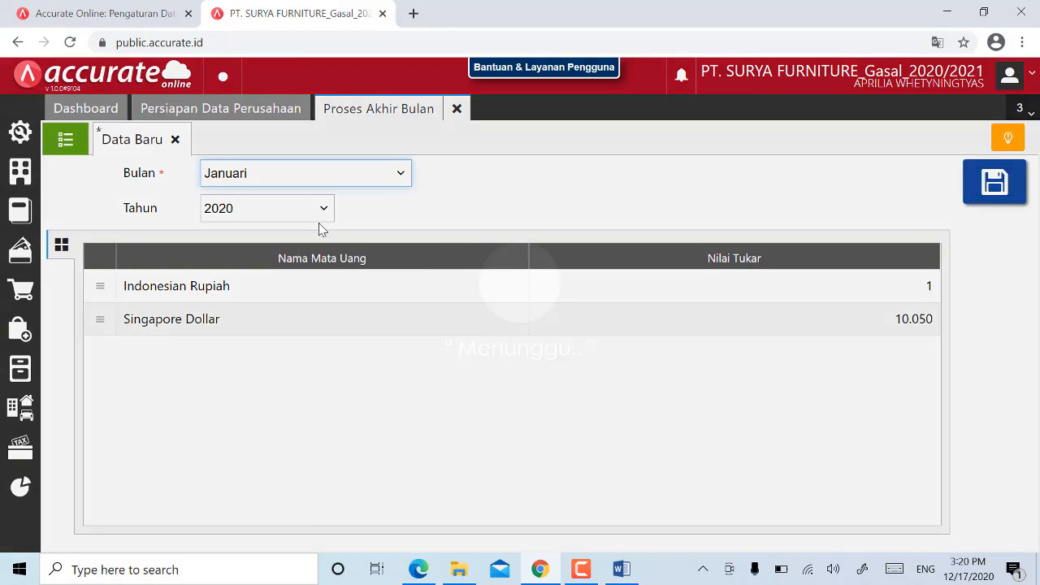
{"action": "left_click", "coordinate": [326, 212]}
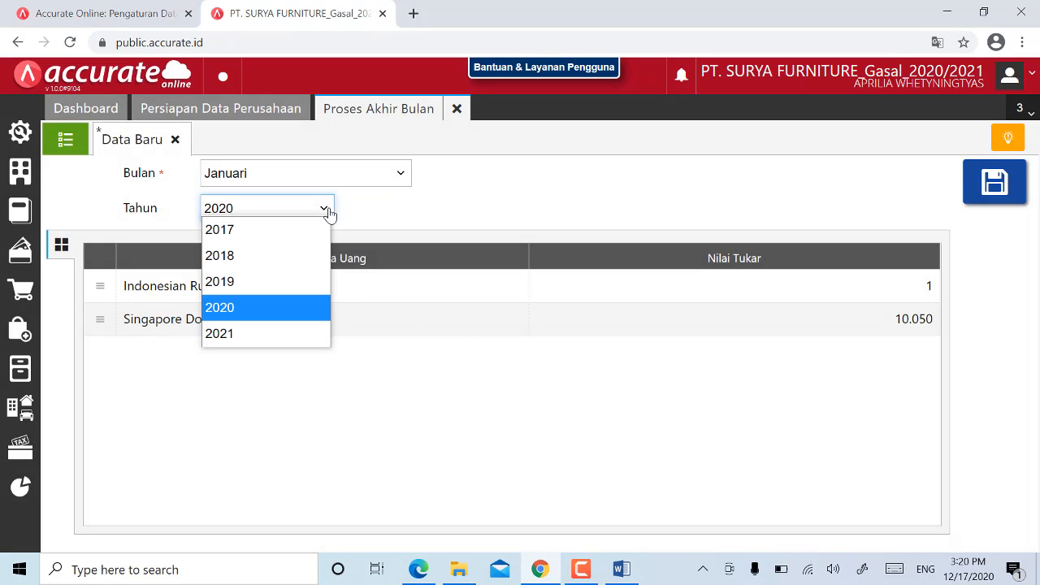
{"action": "left_click", "coordinate": [256, 286]}
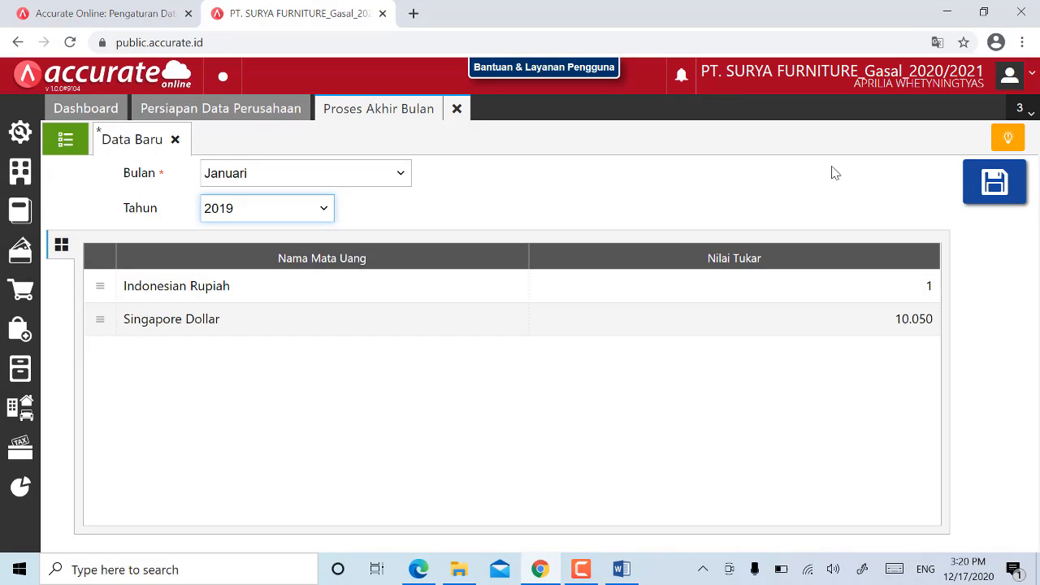
{"action": "left_click", "coordinate": [983, 195]}
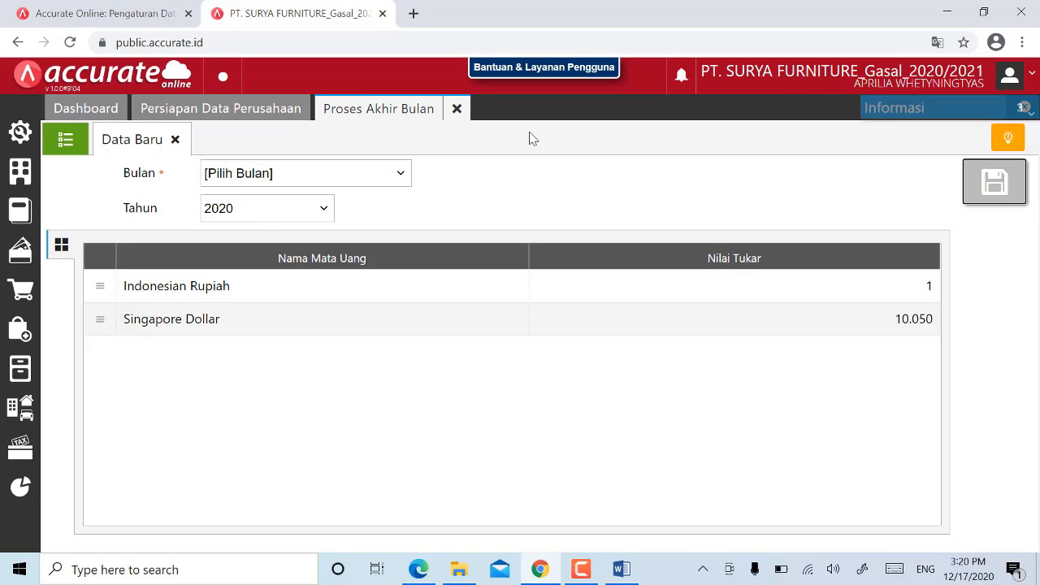
{"action": "left_click", "coordinate": [456, 108]}
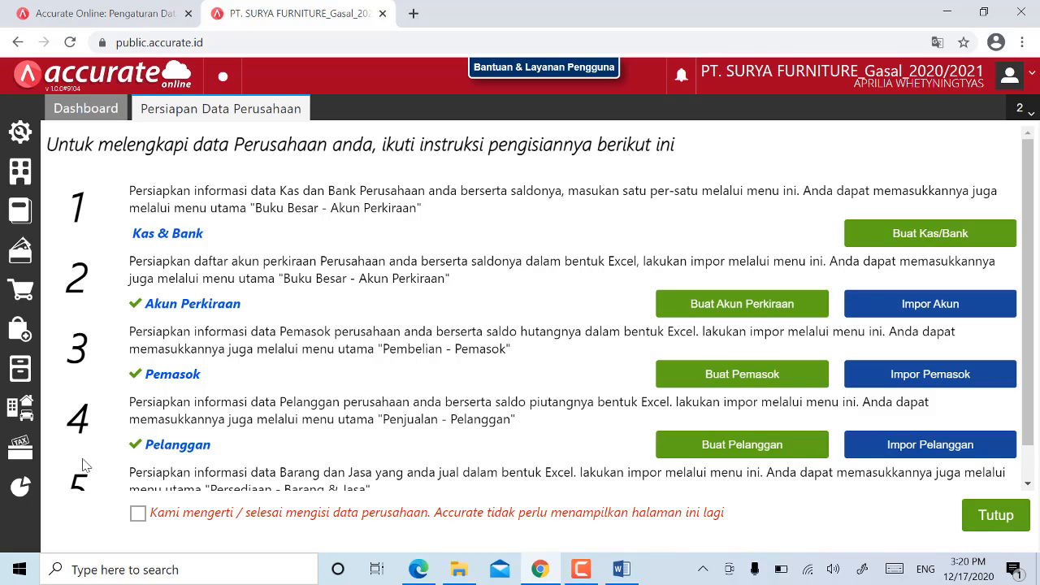
- Display the Neraca (Induk Skontro) report from the Keuangan reports as of 31/01/2019
{"action": "left_click", "coordinate": [20, 486]}
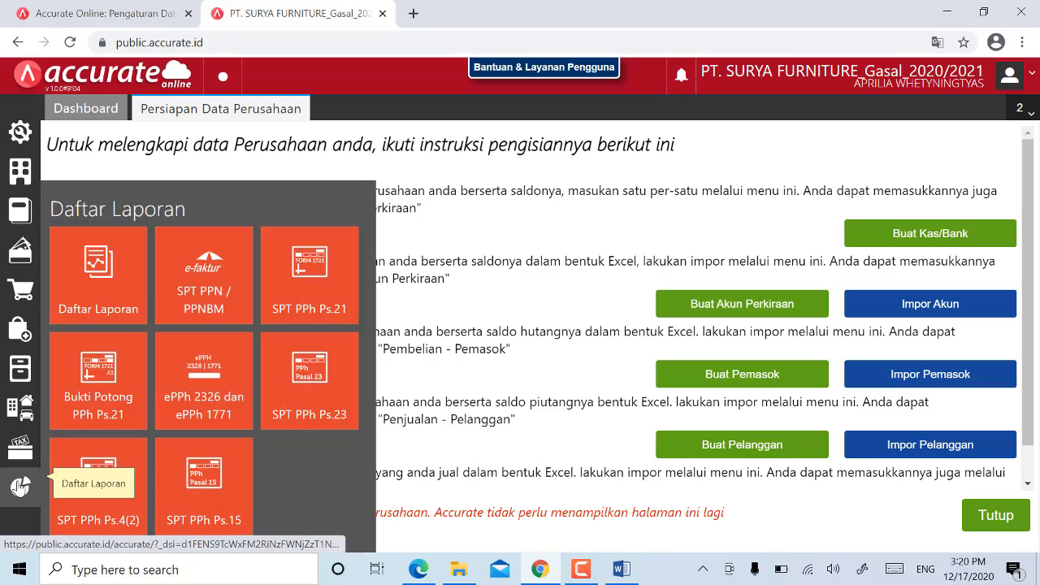
{"action": "left_click", "coordinate": [102, 302]}
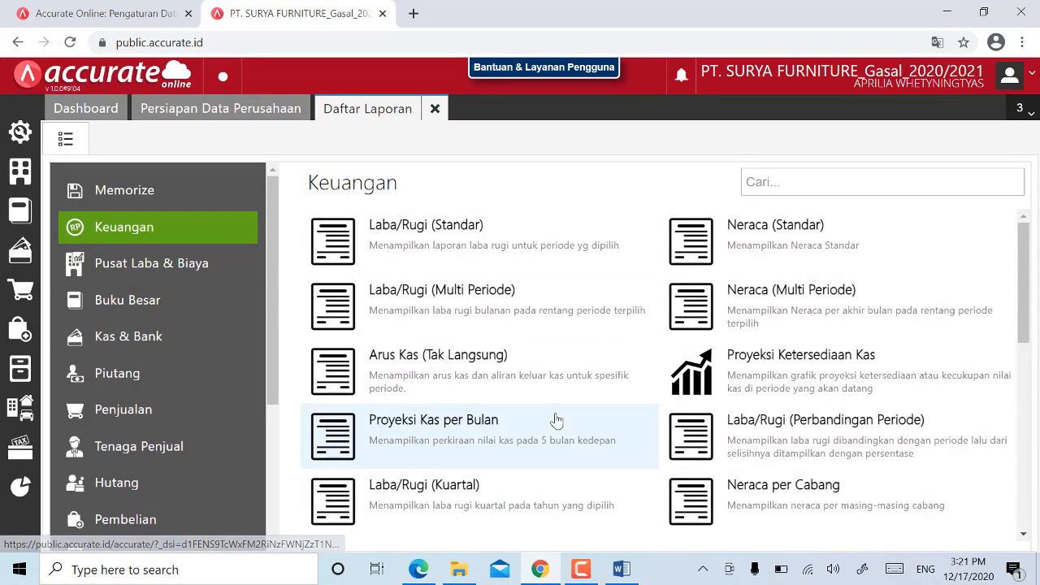
{"action": "scroll", "coordinate": [557, 420], "scroll_direction": "down", "scroll_amount": 2}
{"action": "scroll", "coordinate": [558, 420], "scroll_direction": "down", "scroll_amount": 1}
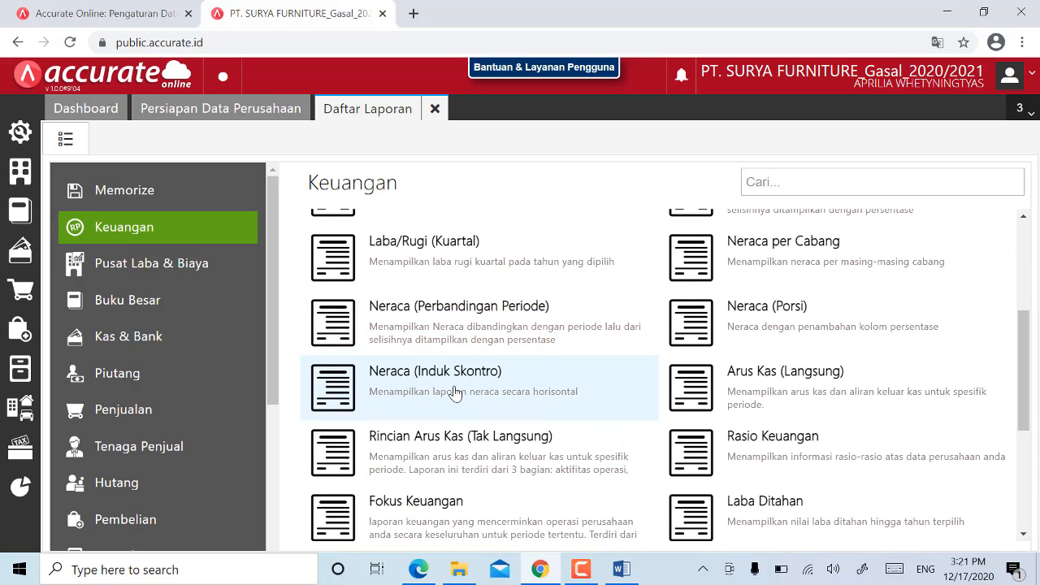
{"action": "left_click", "coordinate": [455, 393]}
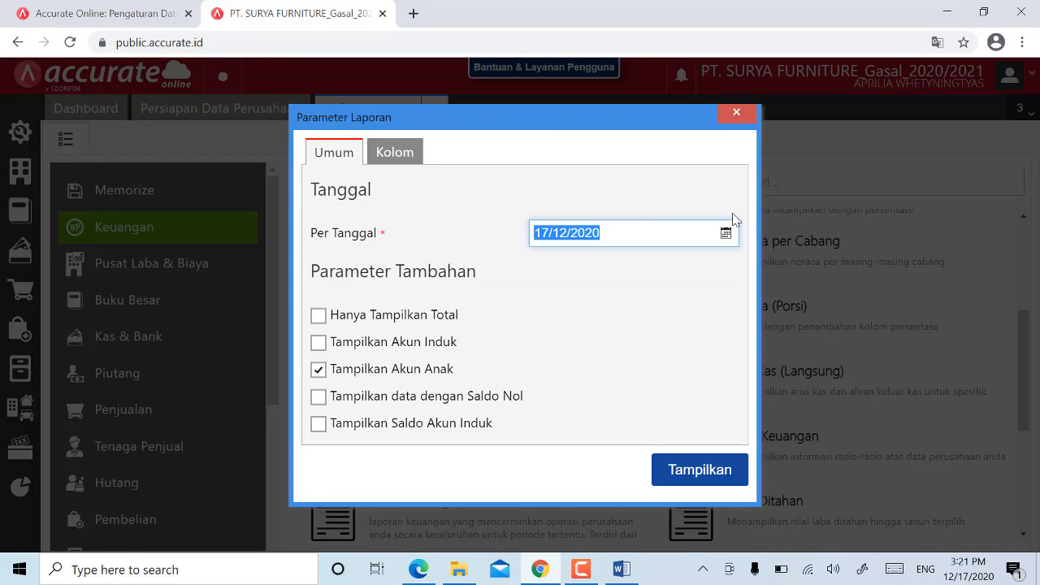
{"action": "type", "text": "31/01/2"}
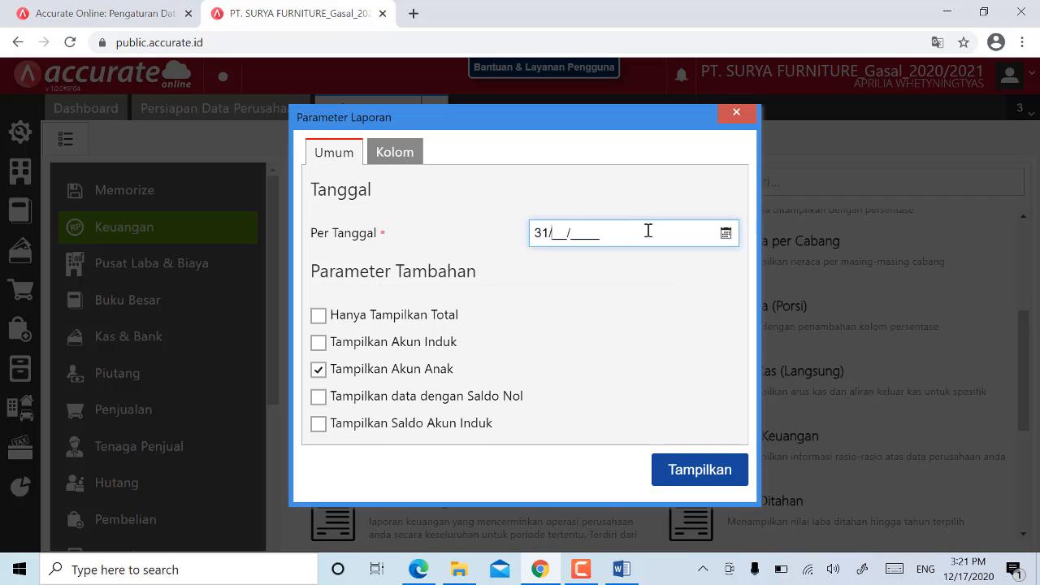
{"action": "type", "text": "019"}
{"action": "left_click", "coordinate": [699, 480]}
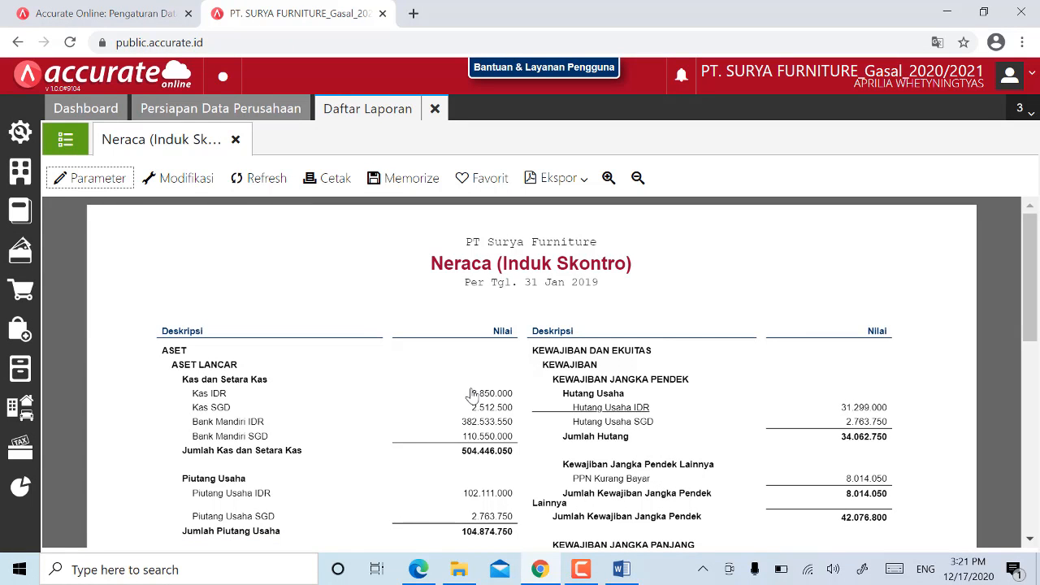
- Refresh the Neraca report and examine the accumulated depreciation, total assets, and total liabilities and equity
{"action": "left_click", "coordinate": [261, 186]}
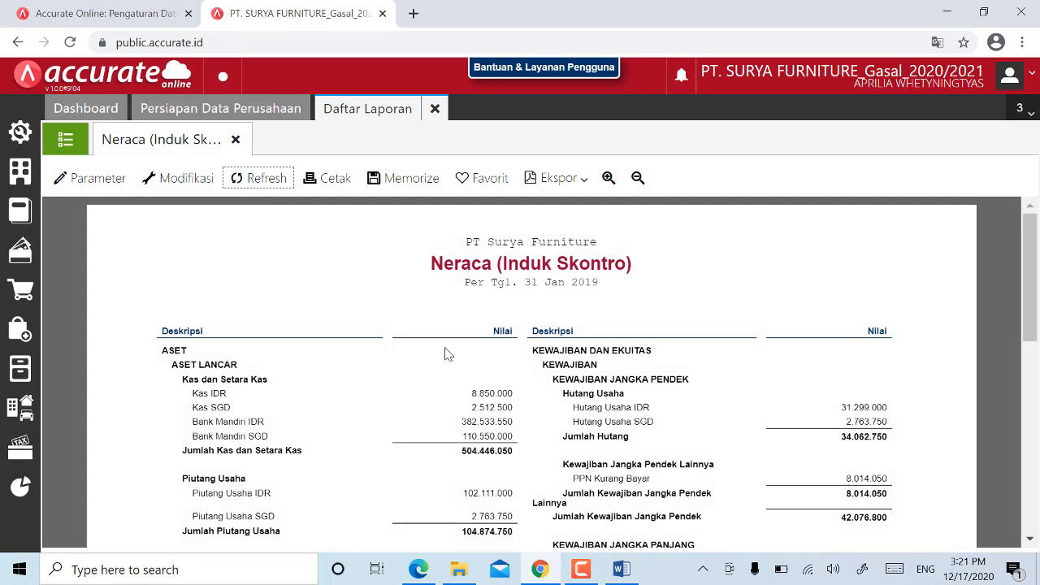
{"action": "scroll", "coordinate": [448, 354], "scroll_direction": "down", "scroll_amount": 8}
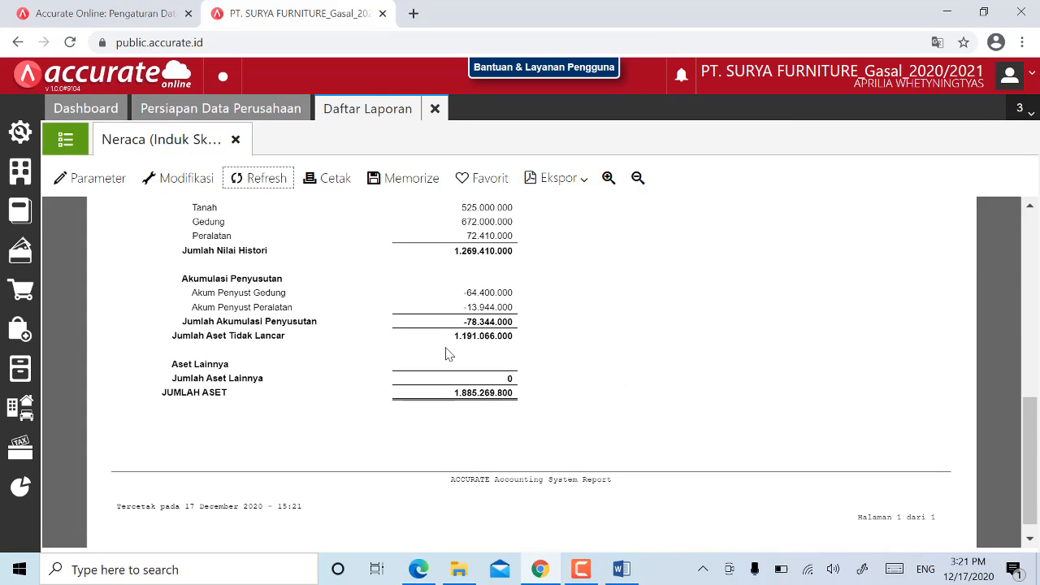
{"action": "scroll", "coordinate": [449, 353], "scroll_direction": "down", "scroll_amount": 1}
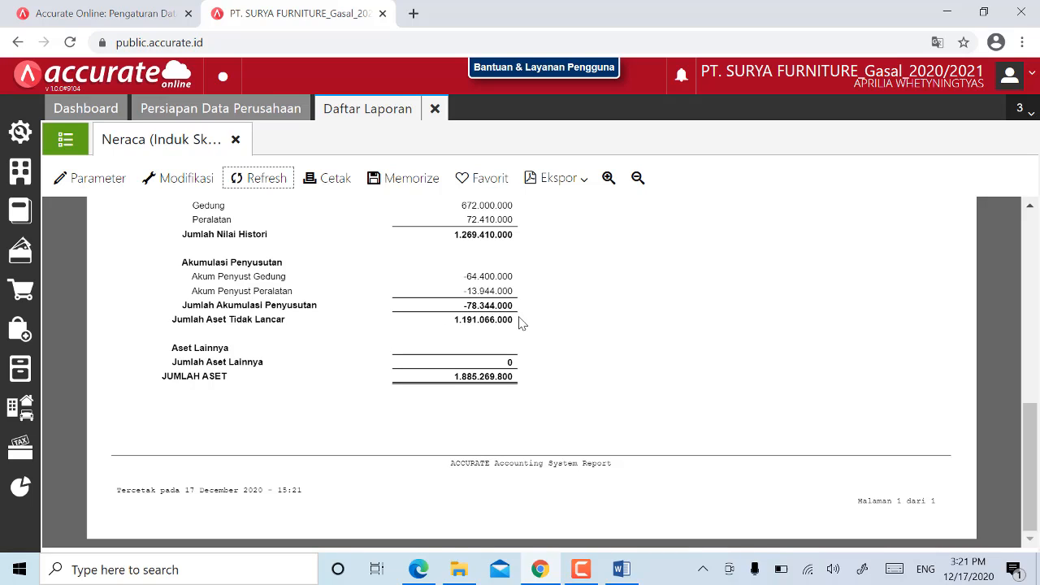
{"action": "scroll", "coordinate": [521, 323], "scroll_direction": "up", "scroll_amount": 1}
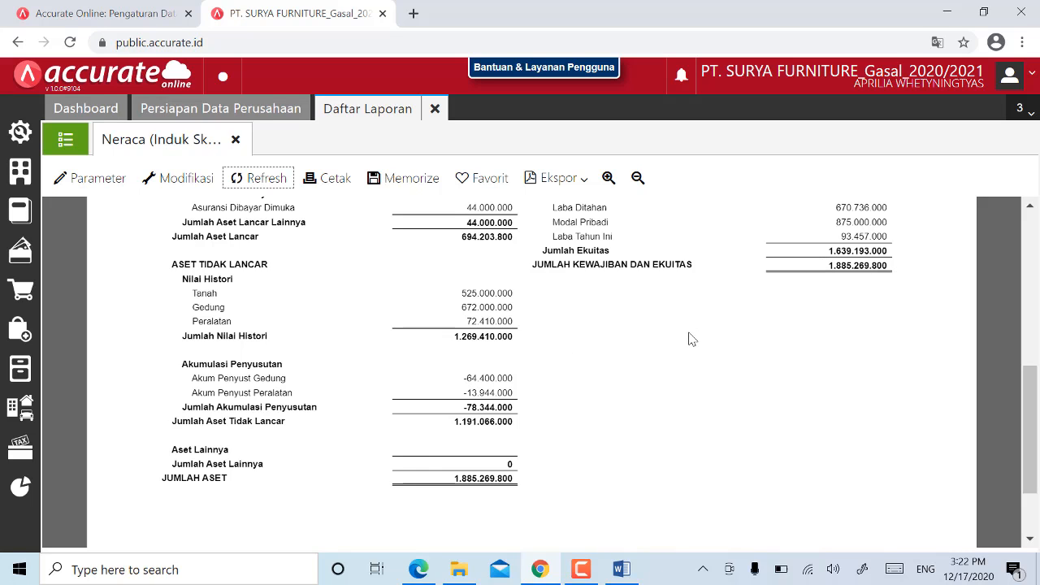
{"action": "scroll", "coordinate": [689, 339], "scroll_direction": "up", "scroll_amount": 1}
{"action": "scroll", "coordinate": [689, 339], "scroll_direction": "down", "scroll_amount": 1}
- Switch to the Word document and paste the new Neraca screenshot below the earlier one
{"action": "mouse_move", "coordinate": [620, 568]}
{"action": "left_click", "coordinate": [622, 540]}
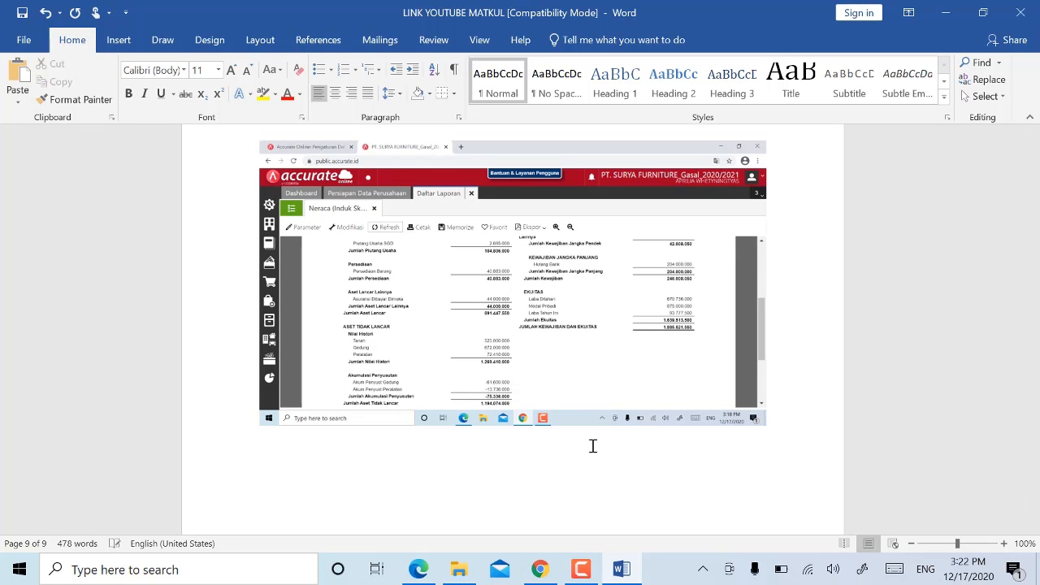
{"action": "right_click", "coordinate": [277, 480]}
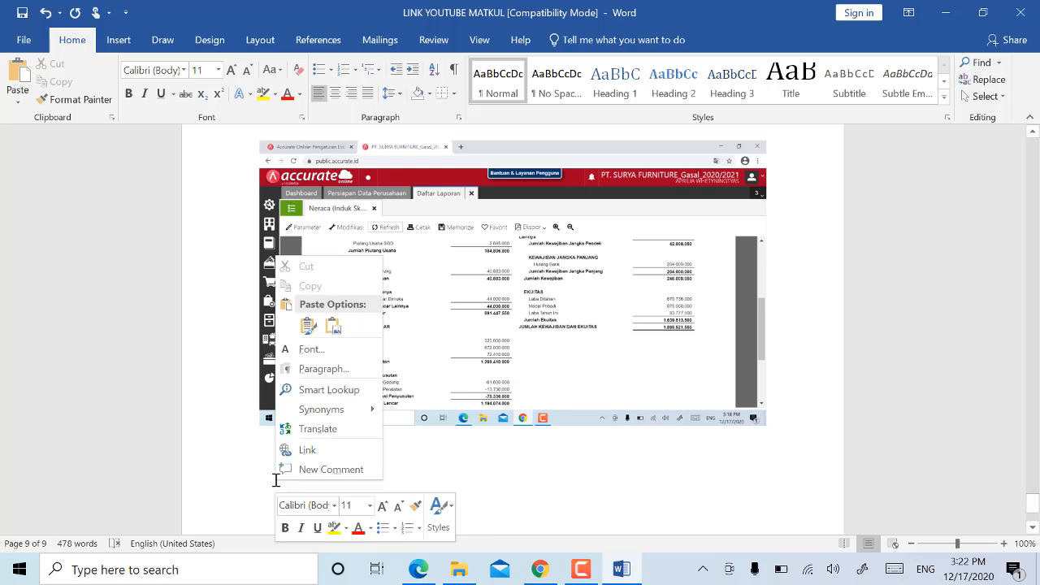
{"action": "left_click", "coordinate": [307, 325]}
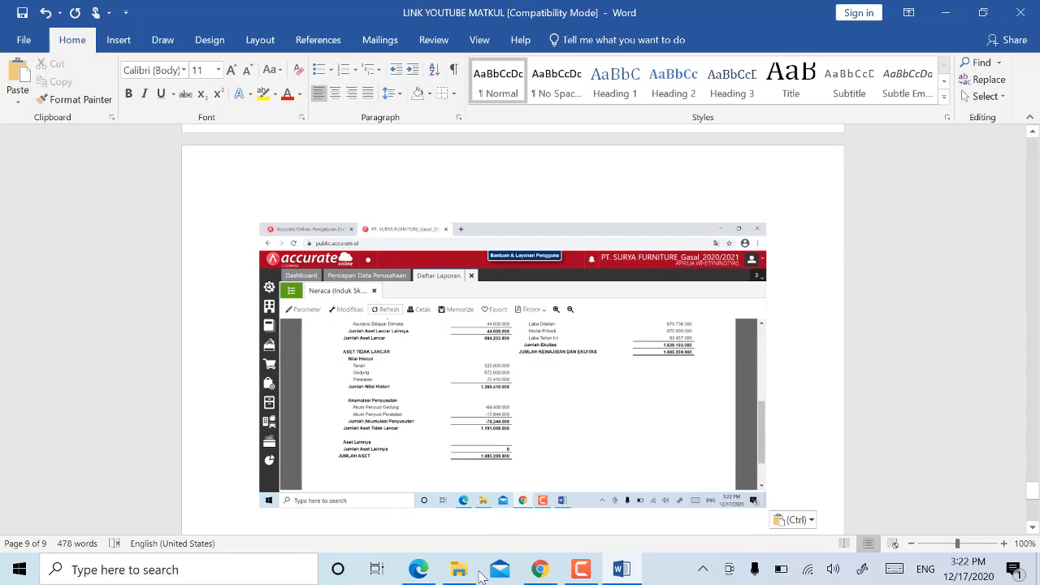
- Return to Accurate Online, review the Neraca report through to its end, and close Daftar Laporan
{"action": "left_click", "coordinate": [540, 569]}
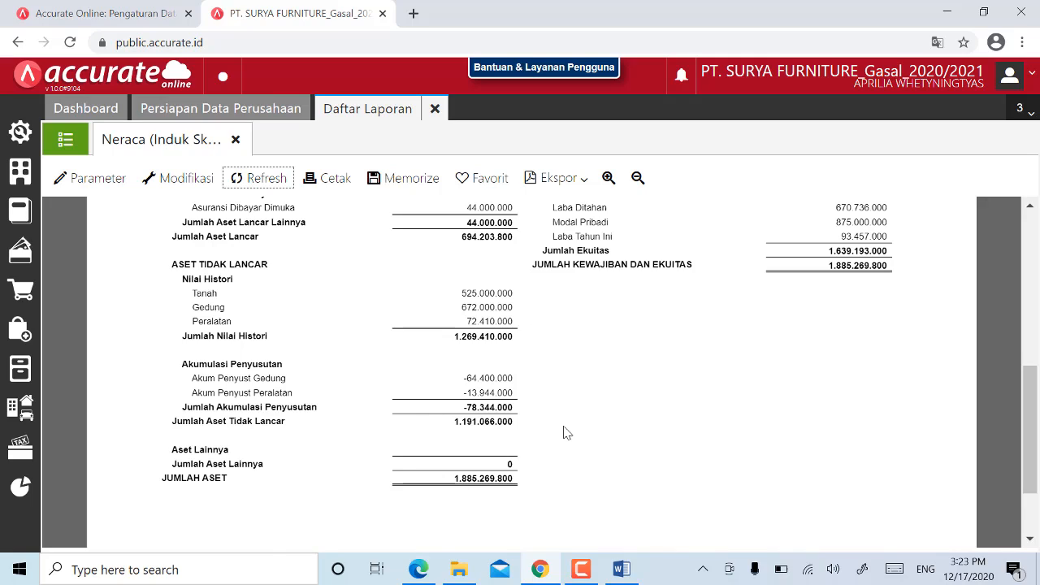
{"action": "scroll", "coordinate": [567, 433], "scroll_direction": "up", "scroll_amount": 5}
{"action": "scroll", "coordinate": [564, 427], "scroll_direction": "down", "scroll_amount": 5}
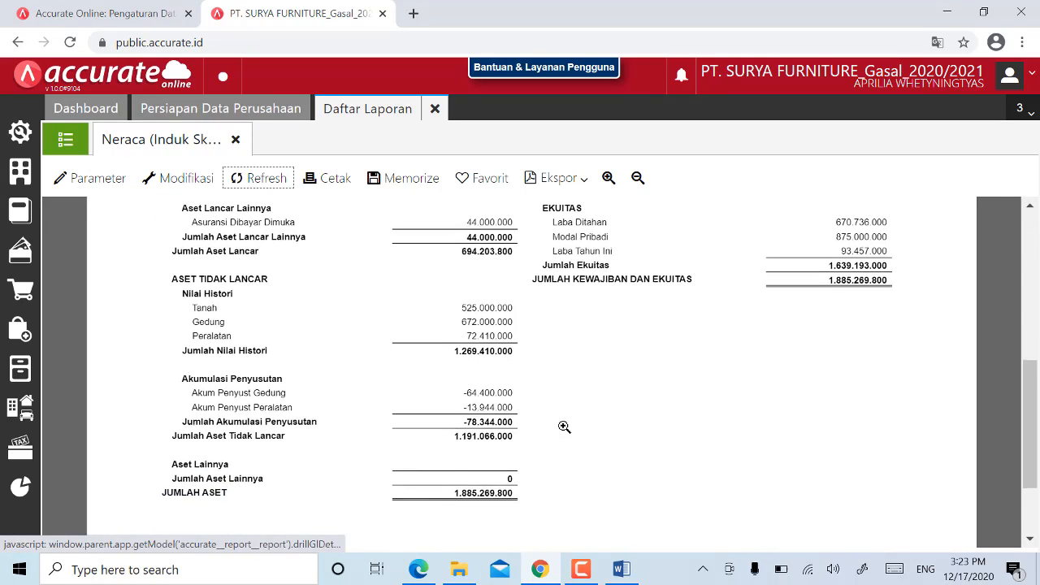
{"action": "scroll", "coordinate": [564, 426], "scroll_direction": "down", "scroll_amount": 2}
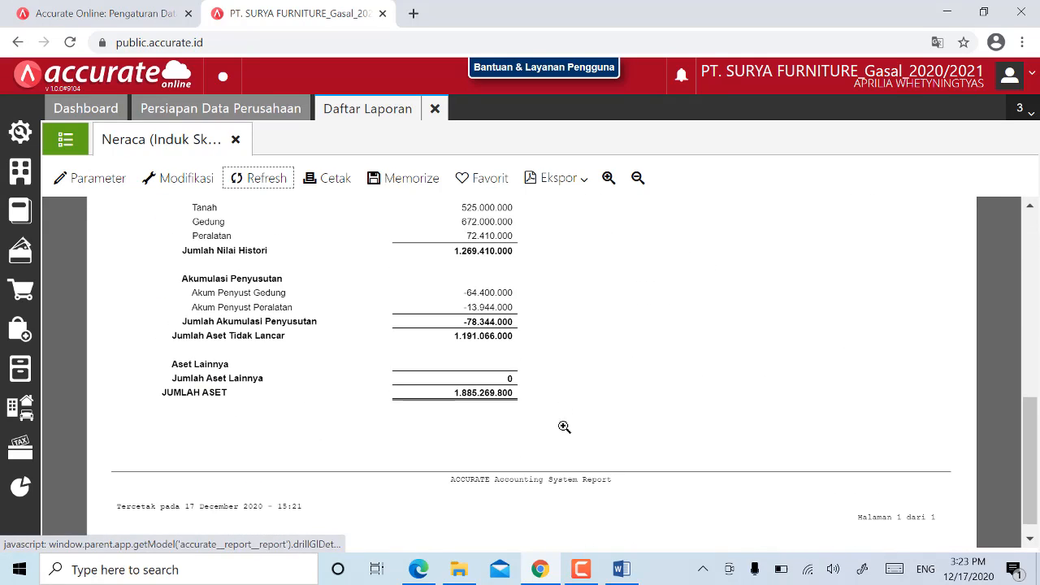
{"action": "left_click", "coordinate": [435, 114]}
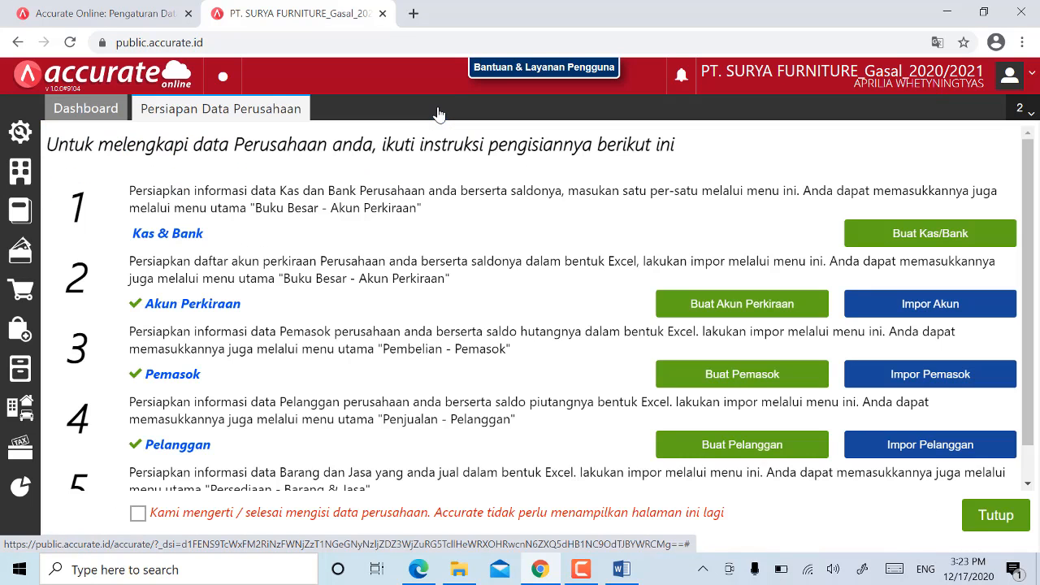
{"action": "scroll", "coordinate": [345, 395], "scroll_direction": "down", "scroll_amount": 1}
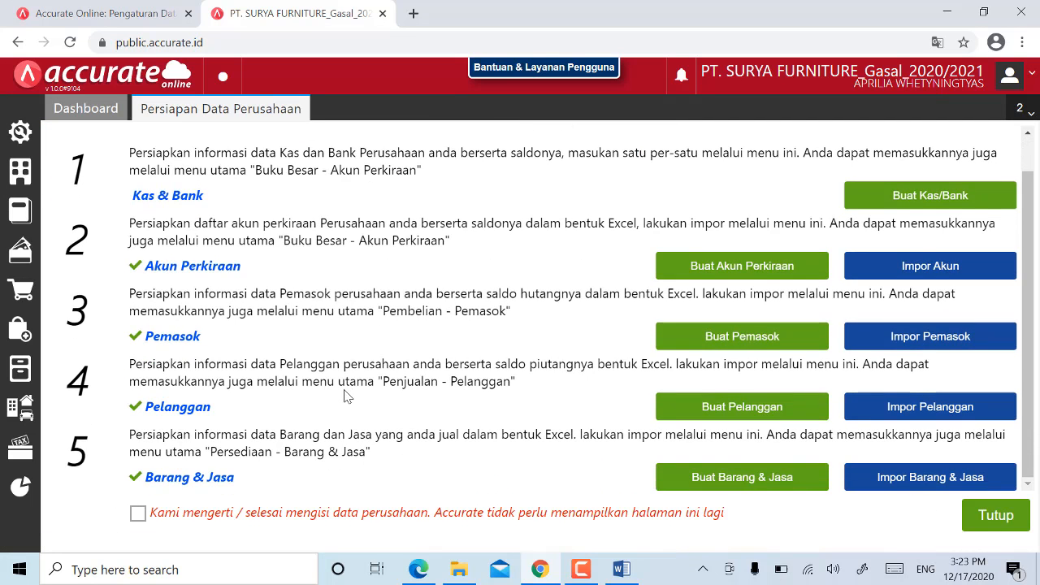
{"action": "scroll", "coordinate": [349, 387], "scroll_direction": "up", "scroll_amount": 1}
{"action": "scroll", "coordinate": [353, 383], "scroll_direction": "down", "scroll_amount": 1}
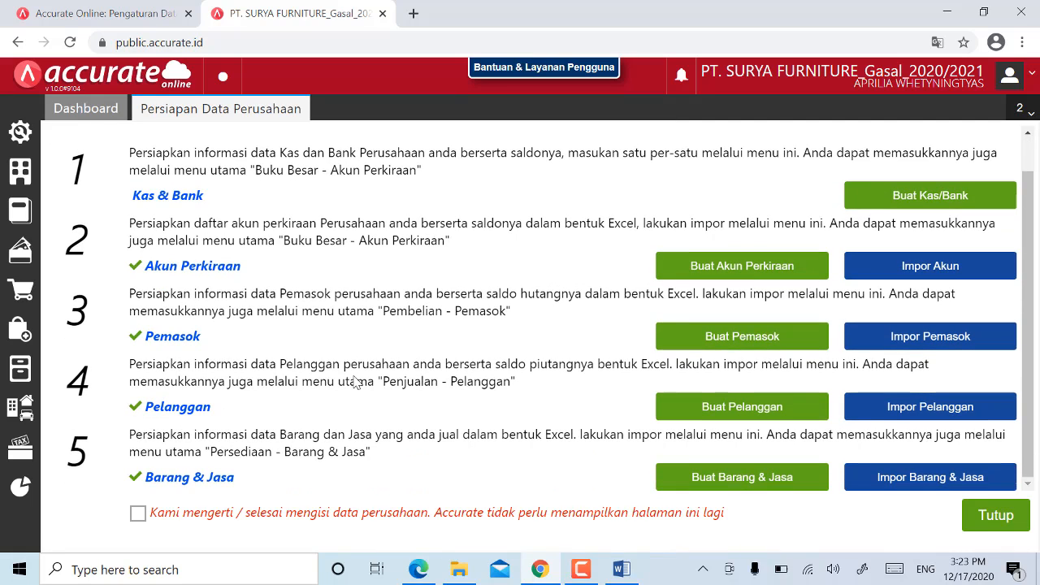